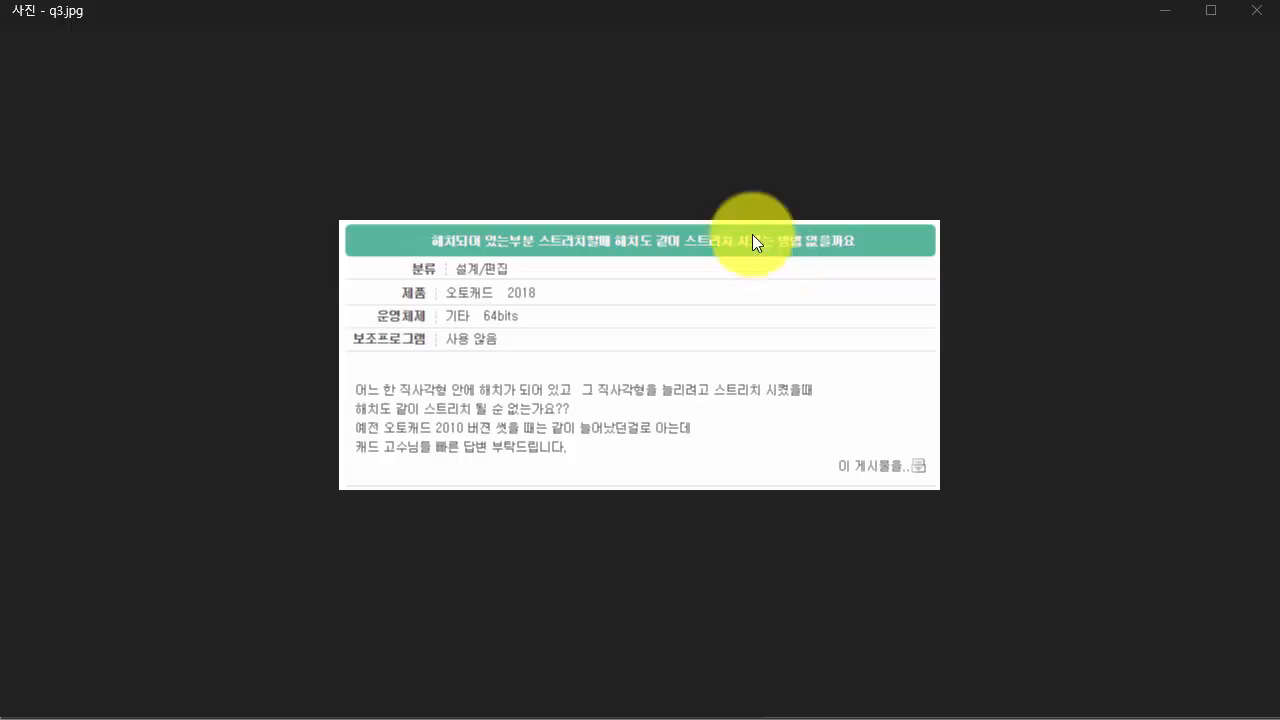
Minimize the question image to return to AutoCAD and draw a rectangle in the left part of the empty drawing
{"action": "left_click", "coordinate": [1160, 12]}
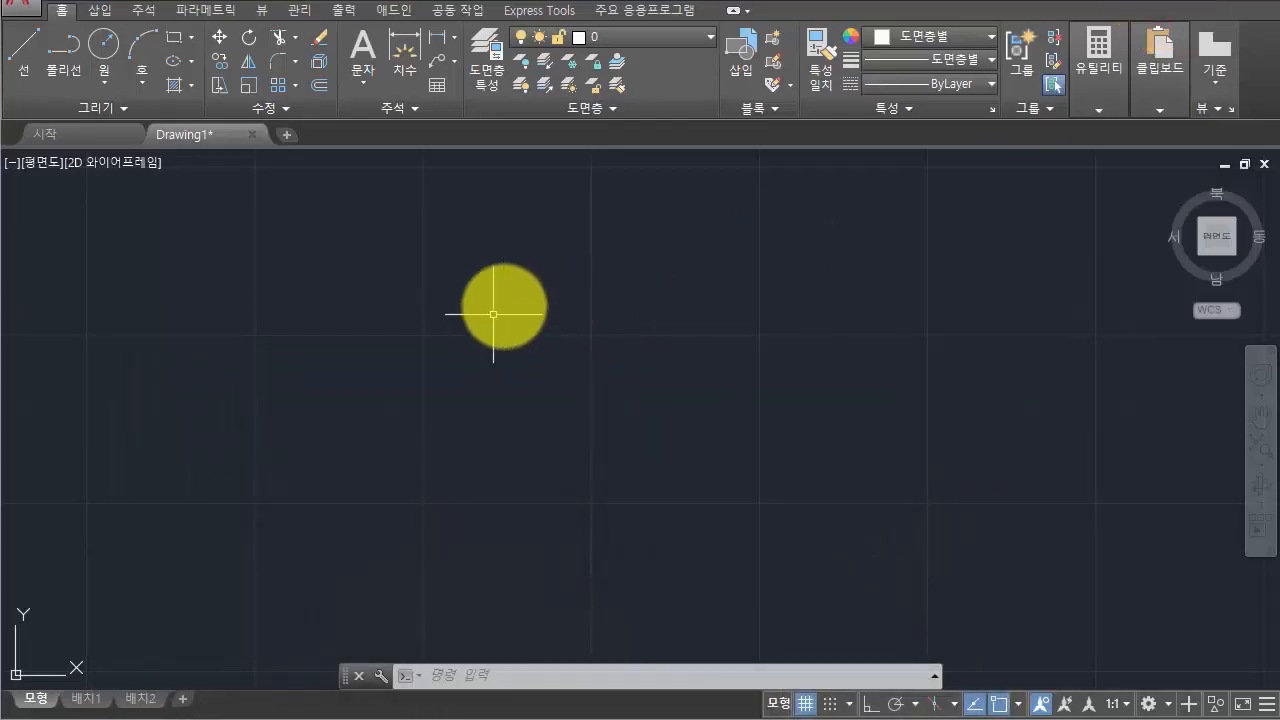
{"action": "left_click", "coordinate": [537, 274]}
{"action": "left_click", "coordinate": [423, 371]}
{"action": "left_click", "coordinate": [174, 45]}
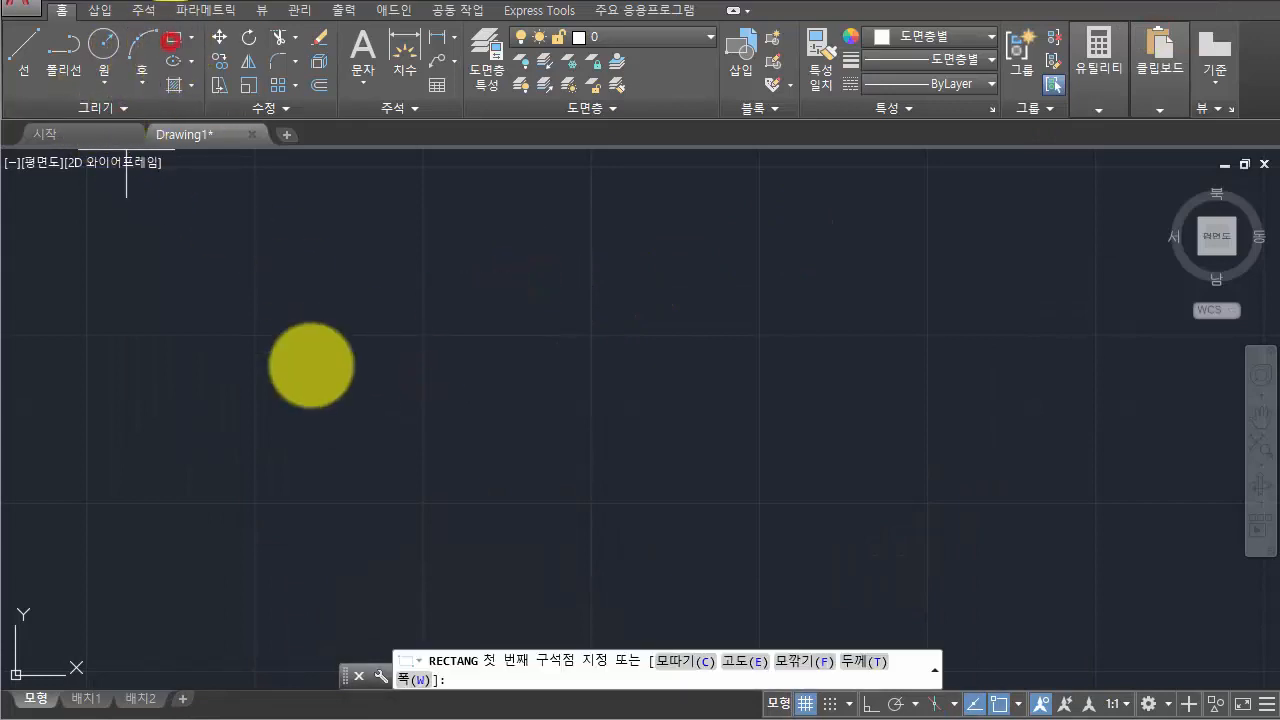
{"action": "left_click", "coordinate": [234, 288]}
{"action": "left_click", "coordinate": [400, 422]}
Draw a vertical line to the right of the rectangle and a rising slanted line that crosses its lower part
{"action": "left_click", "coordinate": [10, 68]}
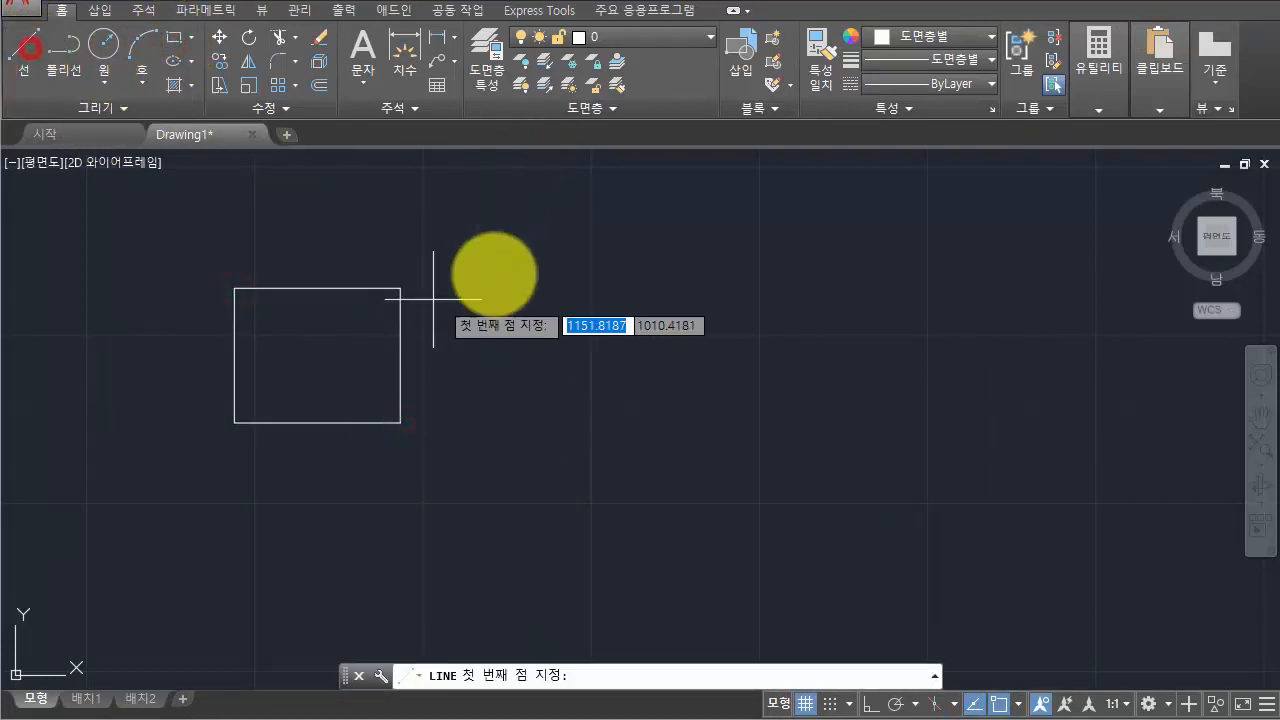
{"action": "left_click", "coordinate": [493, 225]}
{"action": "left_click", "coordinate": [495, 465]}
{"action": "key", "text": "Return"}
{"action": "key", "text": "Return"}
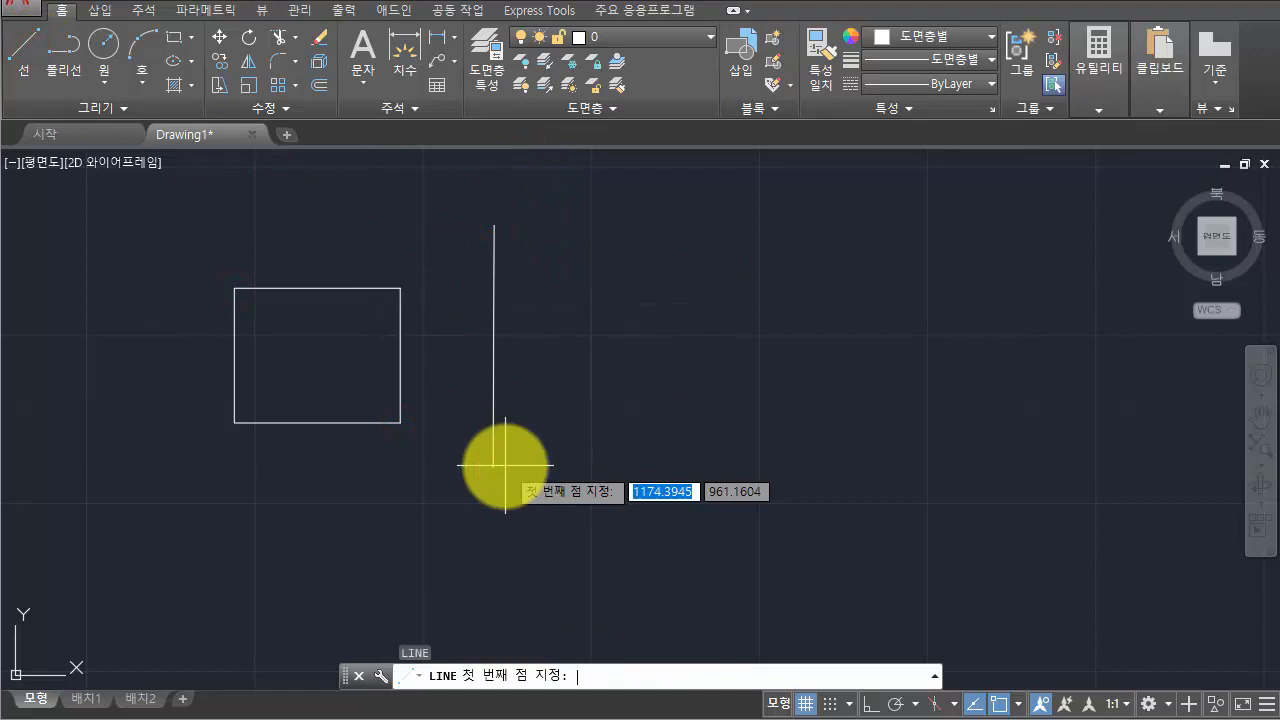
{"action": "left_click", "coordinate": [440, 437]}
{"action": "left_click", "coordinate": [785, 381]}
{"action": "key", "text": "Return"}
Draw a steep line on the right and a nearly horizontal upper line so the four crossing lines enclose a quadrilateral
{"action": "key", "text": "Return"}
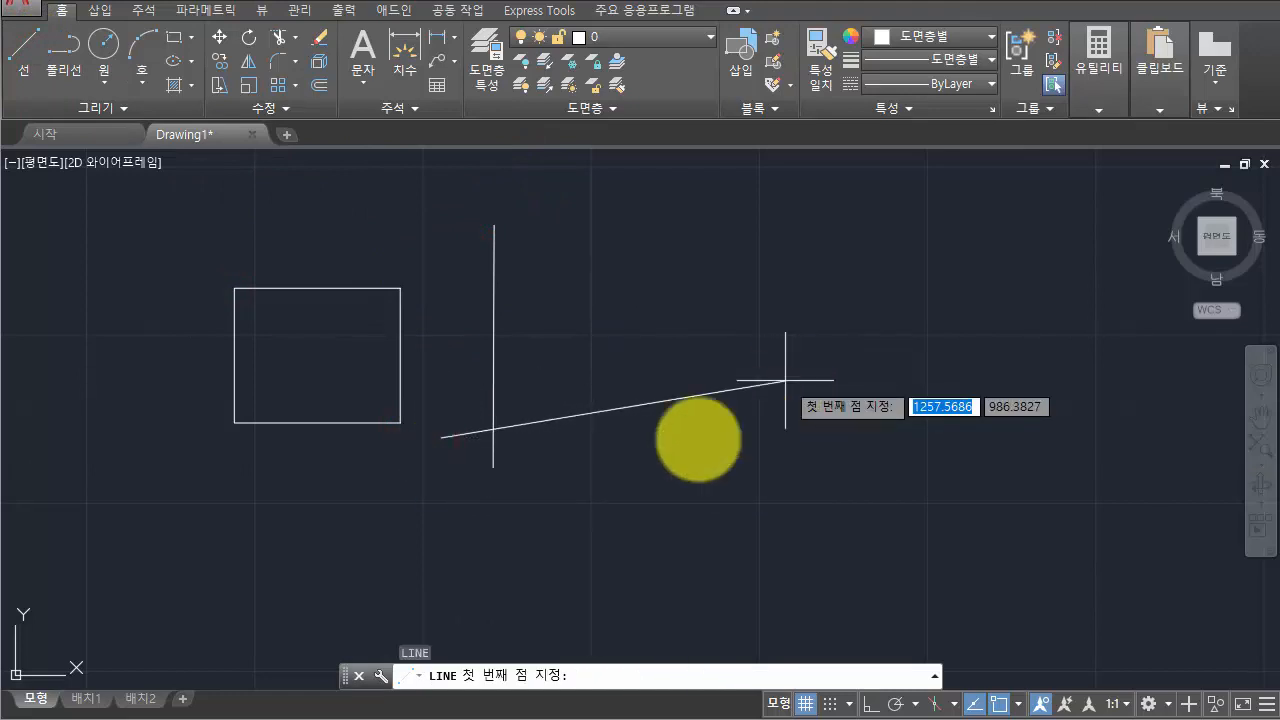
{"action": "left_click", "coordinate": [705, 477]}
{"action": "left_click", "coordinate": [663, 219]}
{"action": "key", "text": "Return"}
{"action": "key", "text": "Return"}
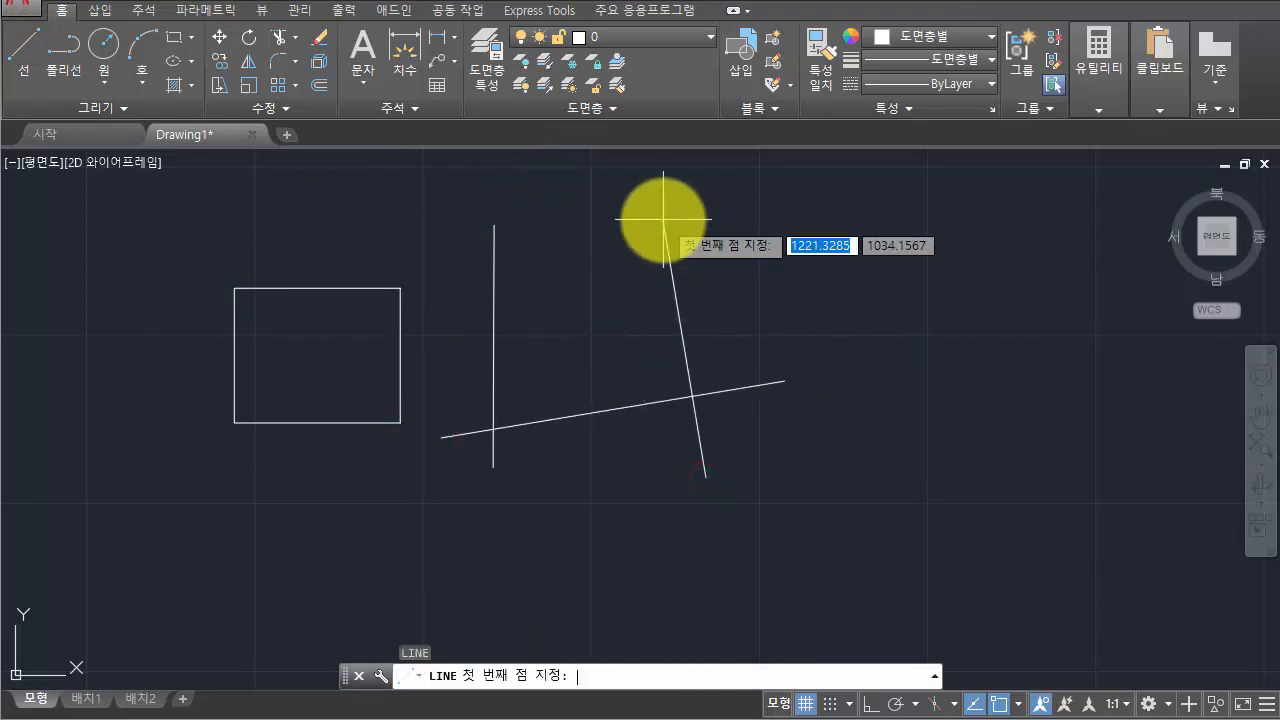
{"action": "left_click", "coordinate": [720, 252]}
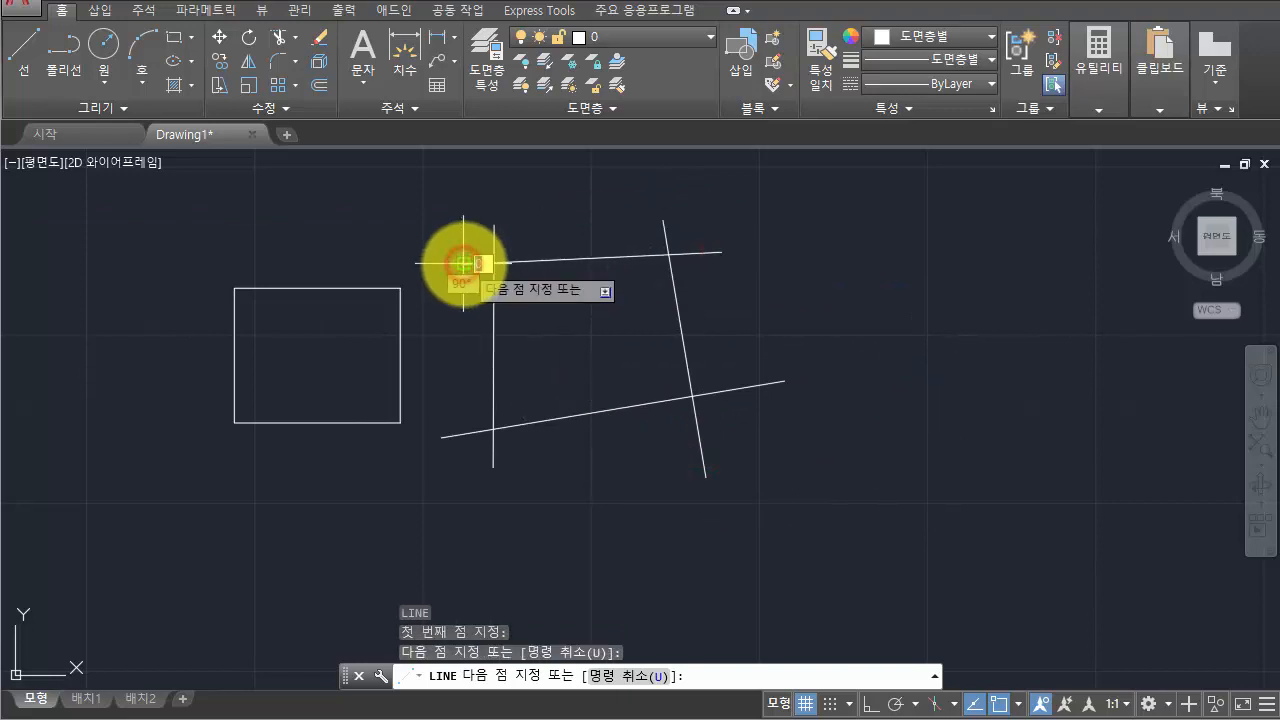
{"action": "key", "text": "Escape"}
{"action": "key", "text": "Escape"}
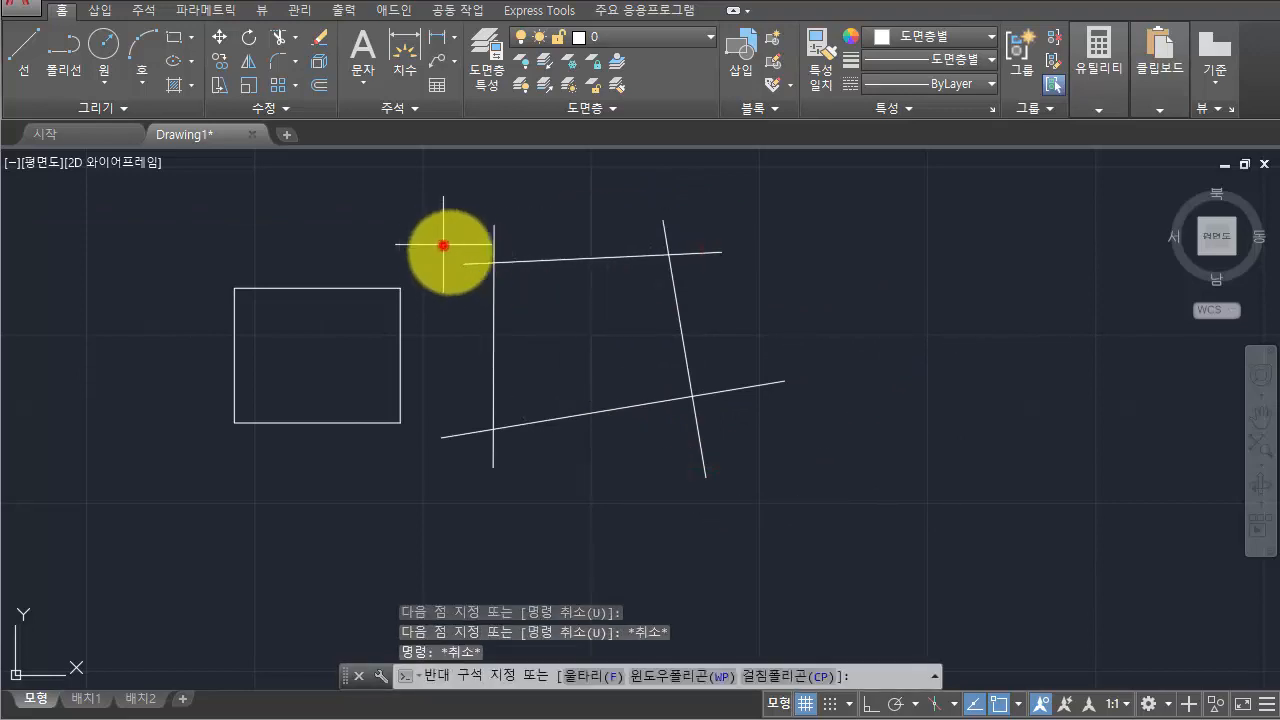
{"action": "left_click", "coordinate": [443, 249]}
Hatch the inside of the rectangle with the ANGLE pattern
{"action": "middle_click_drag", "start_coordinate": [412, 301], "coordinate": [575, 304]}
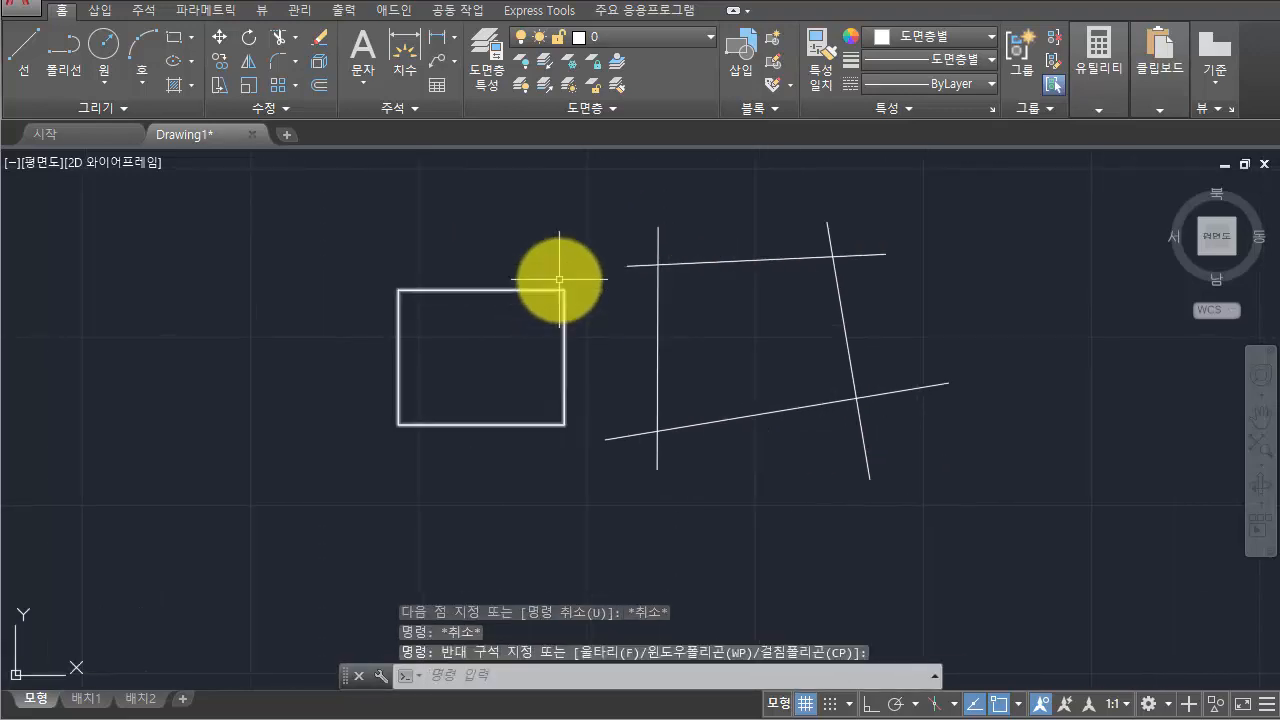
{"action": "left_click", "coordinate": [174, 85]}
{"action": "left_click", "coordinate": [477, 382]}
{"action": "key", "text": "Return"}
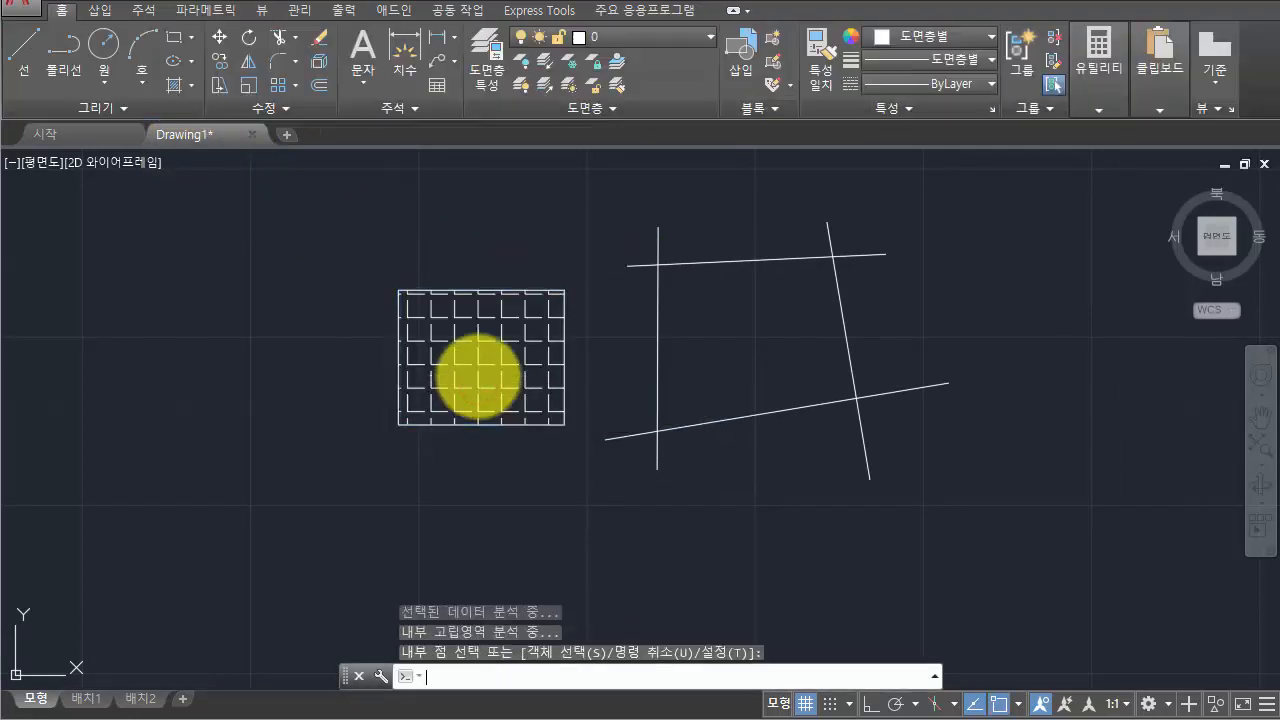
{"action": "key", "text": "Return"}
{"action": "key", "text": "Escape"}
{"action": "key", "text": "Escape"}
Add a hatch with the rectangle hatch's properties inside the quadrilateral enclosed by the four crossing lines
{"action": "left_click", "coordinate": [478, 376]}
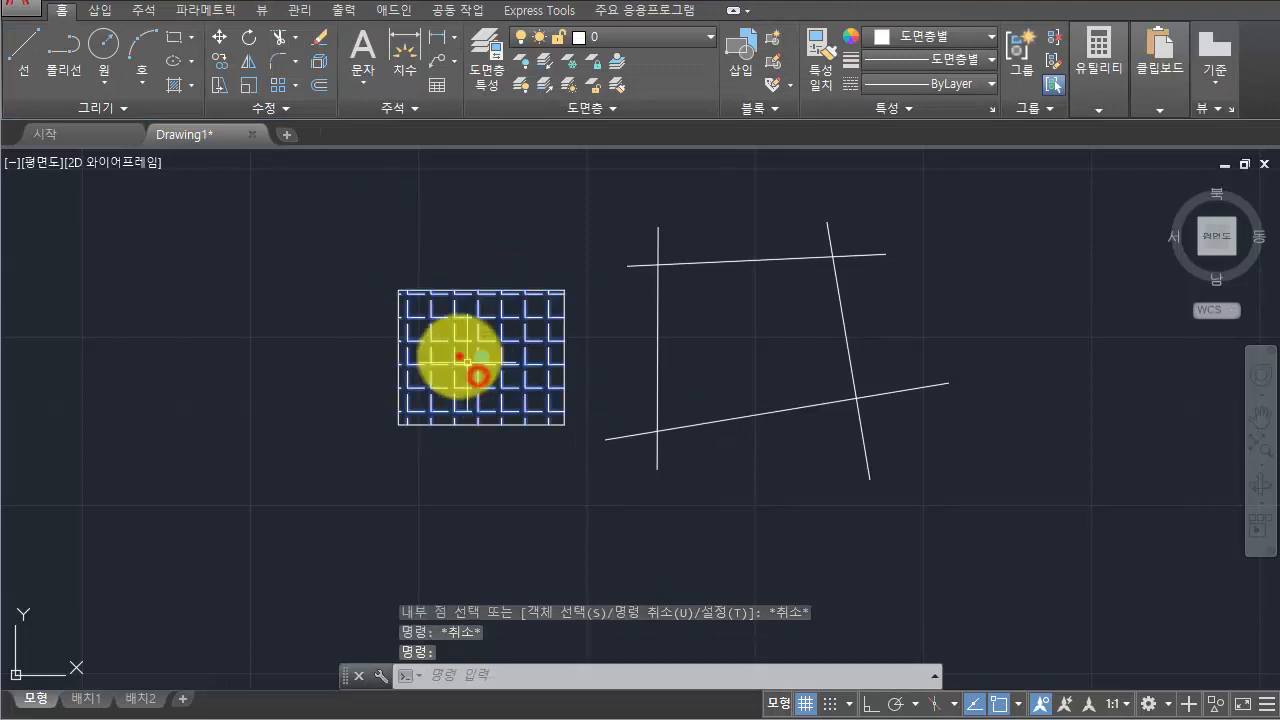
{"action": "right_click", "coordinate": [524, 321]}
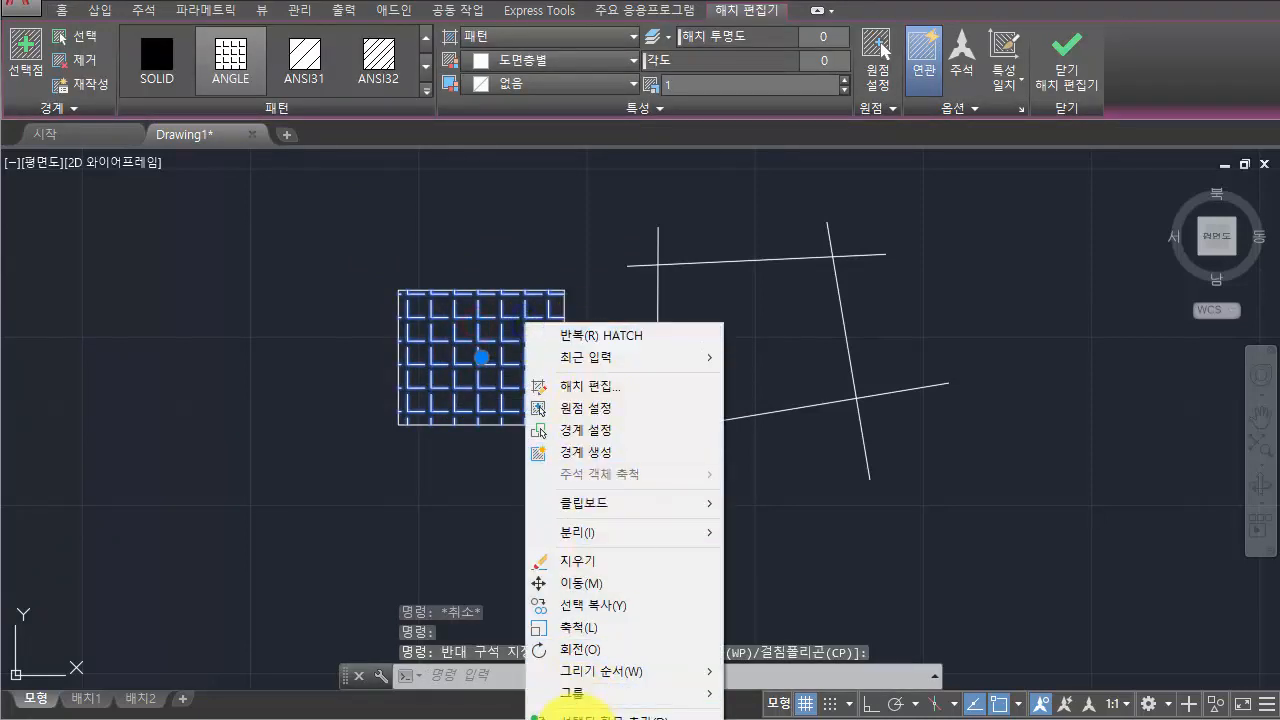
{"action": "left_click", "coordinate": [598, 716]}
{"action": "left_click", "coordinate": [757, 336]}
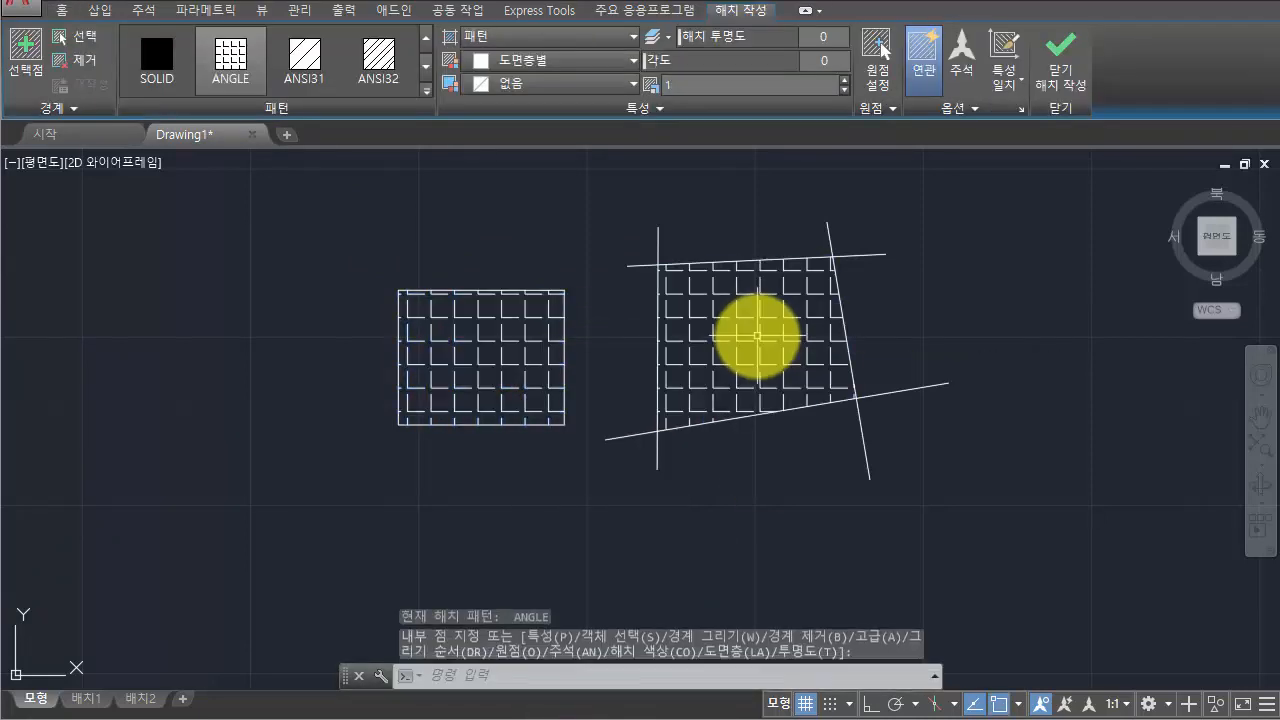
{"action": "key", "text": "Return"}
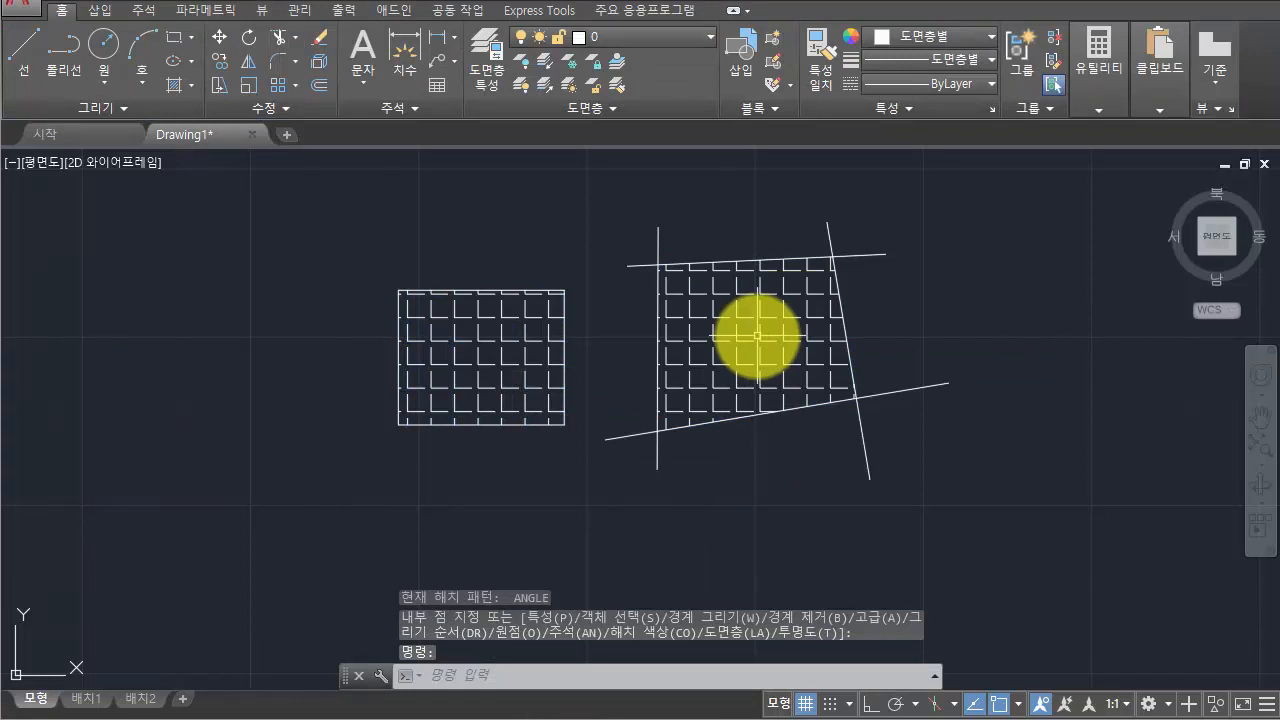
Stretch the left side of the hatched rectangle outward to the left, including its hatch in the crossing selection
{"action": "middle_click_drag", "start_coordinate": [484, 310], "coordinate": [503, 329]}
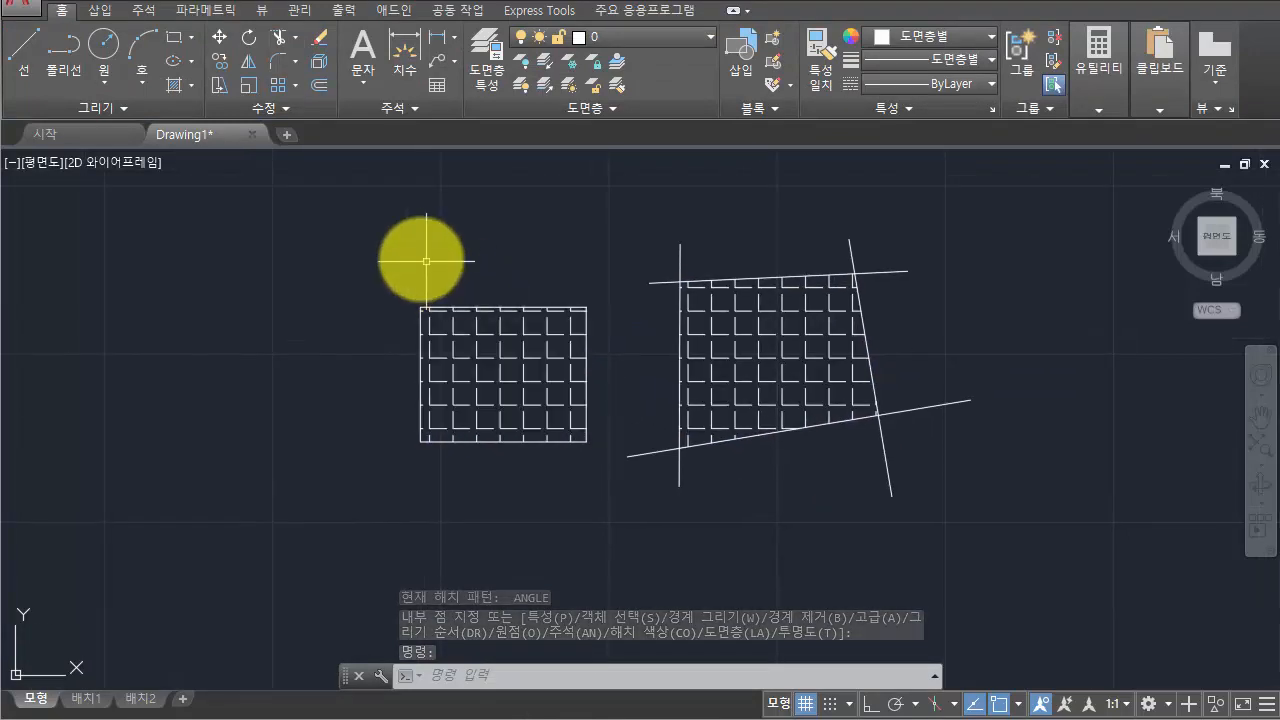
{"action": "left_click", "coordinate": [226, 80]}
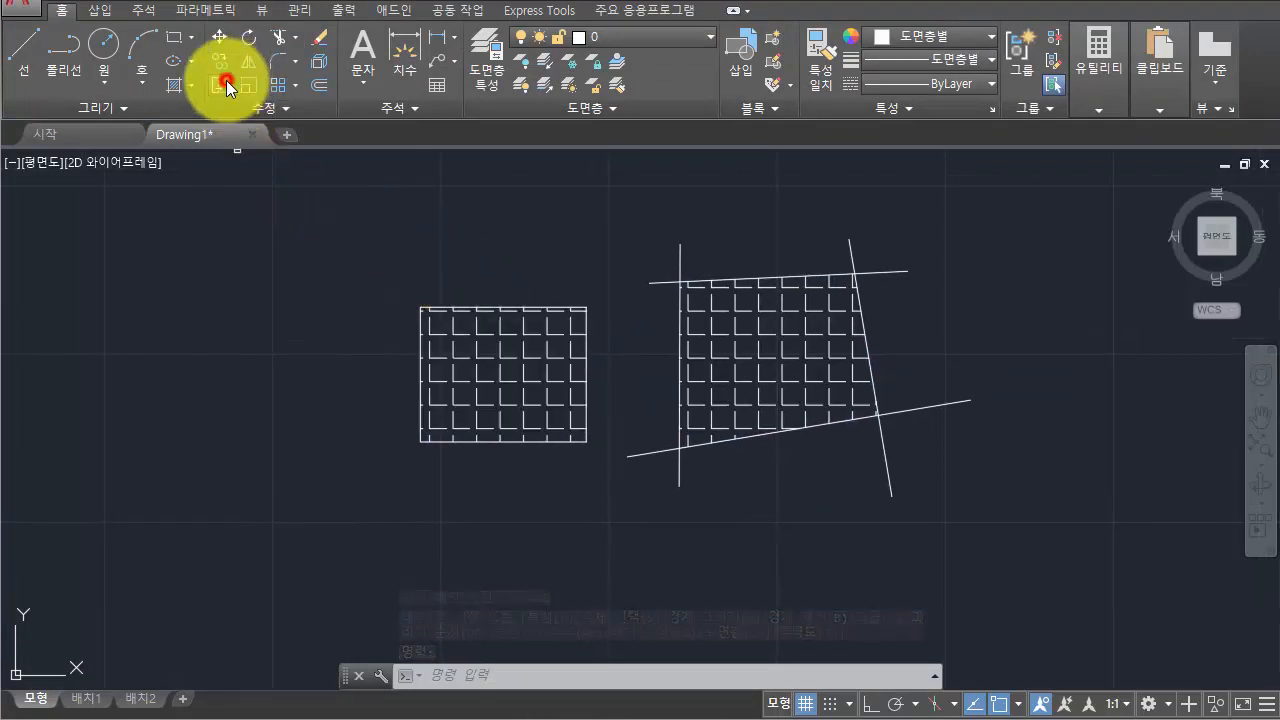
{"action": "left_click", "coordinate": [445, 243]}
{"action": "left_click", "coordinate": [358, 514]}
{"action": "key", "text": "Return"}
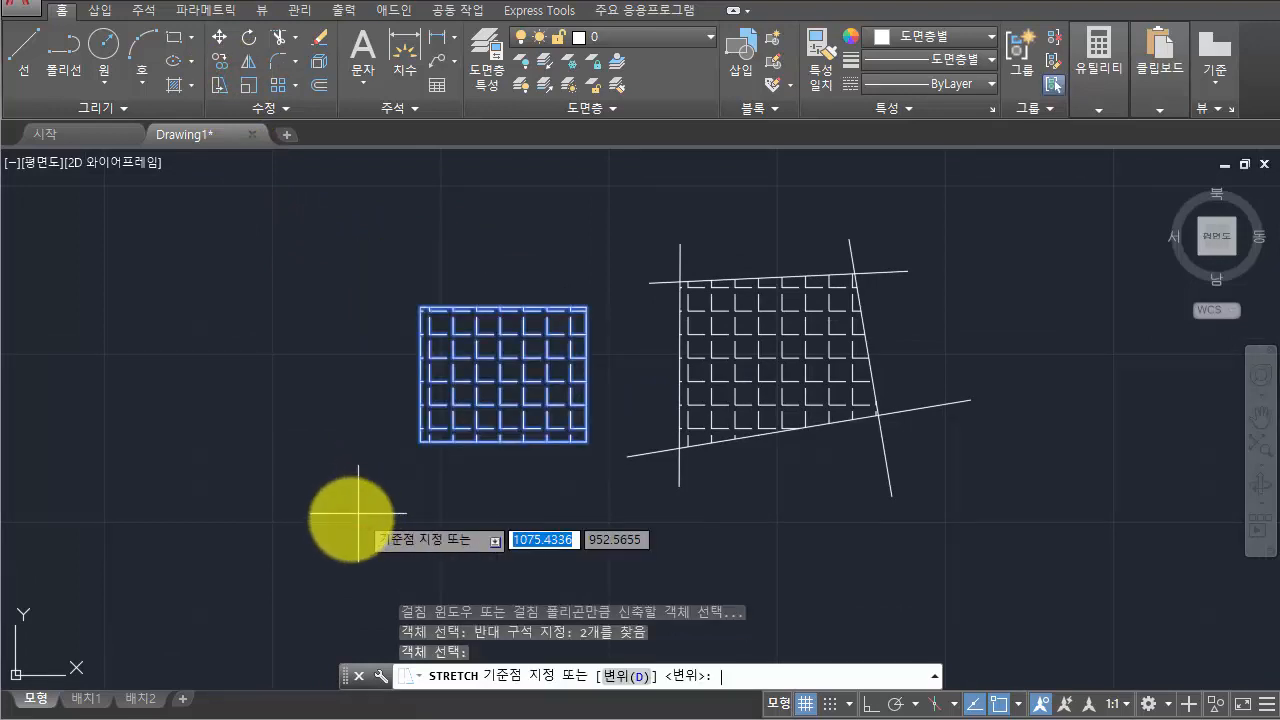
{"action": "left_click", "coordinate": [463, 257]}
{"action": "left_click", "coordinate": [404, 262]}
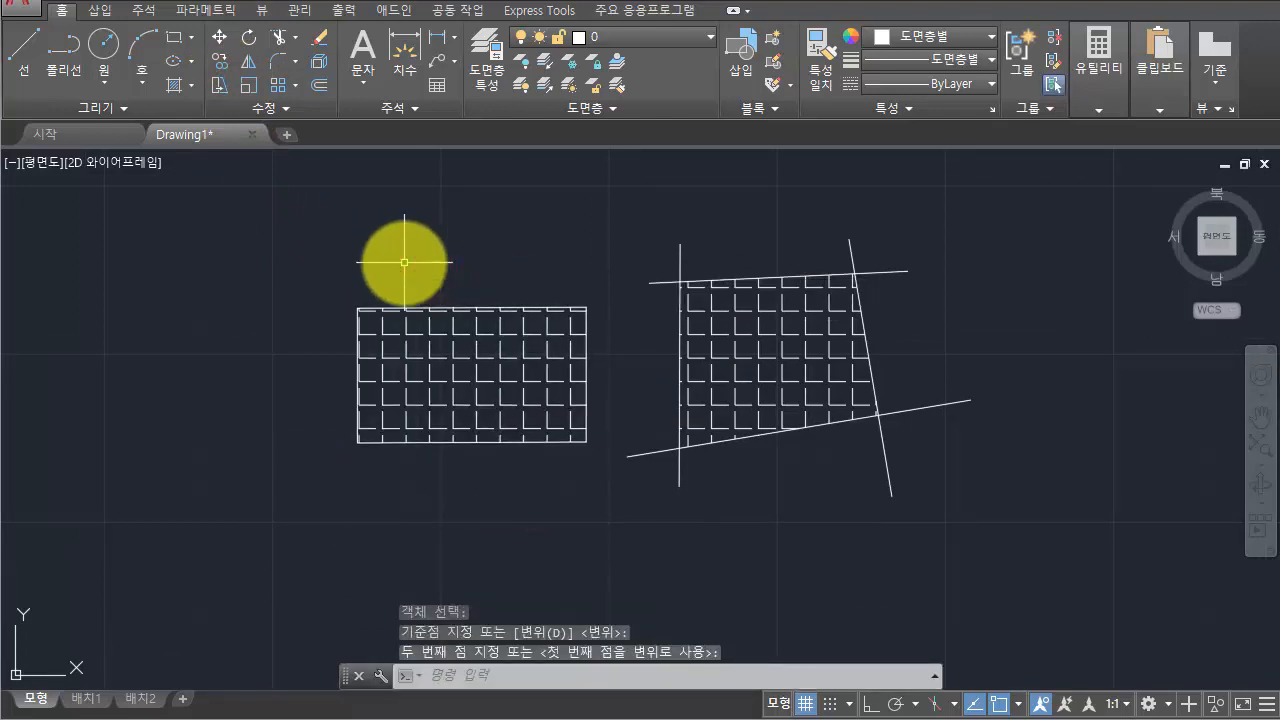
Stretch the right side of the hatched quadrilateral outward to the right and slightly up, including its hatch in the crossing selection
{"action": "key", "text": "Return"}
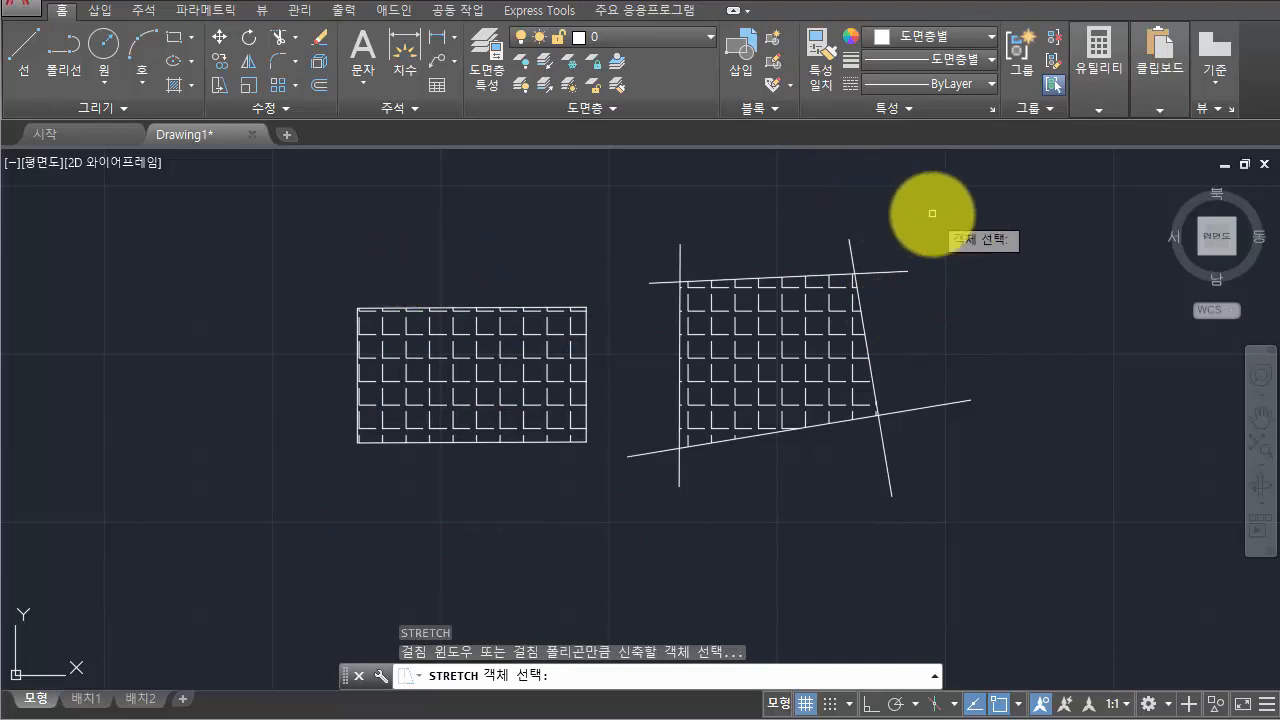
{"action": "left_click", "coordinate": [1010, 202]}
{"action": "left_click", "coordinate": [834, 547]}
{"action": "key", "text": "Return"}
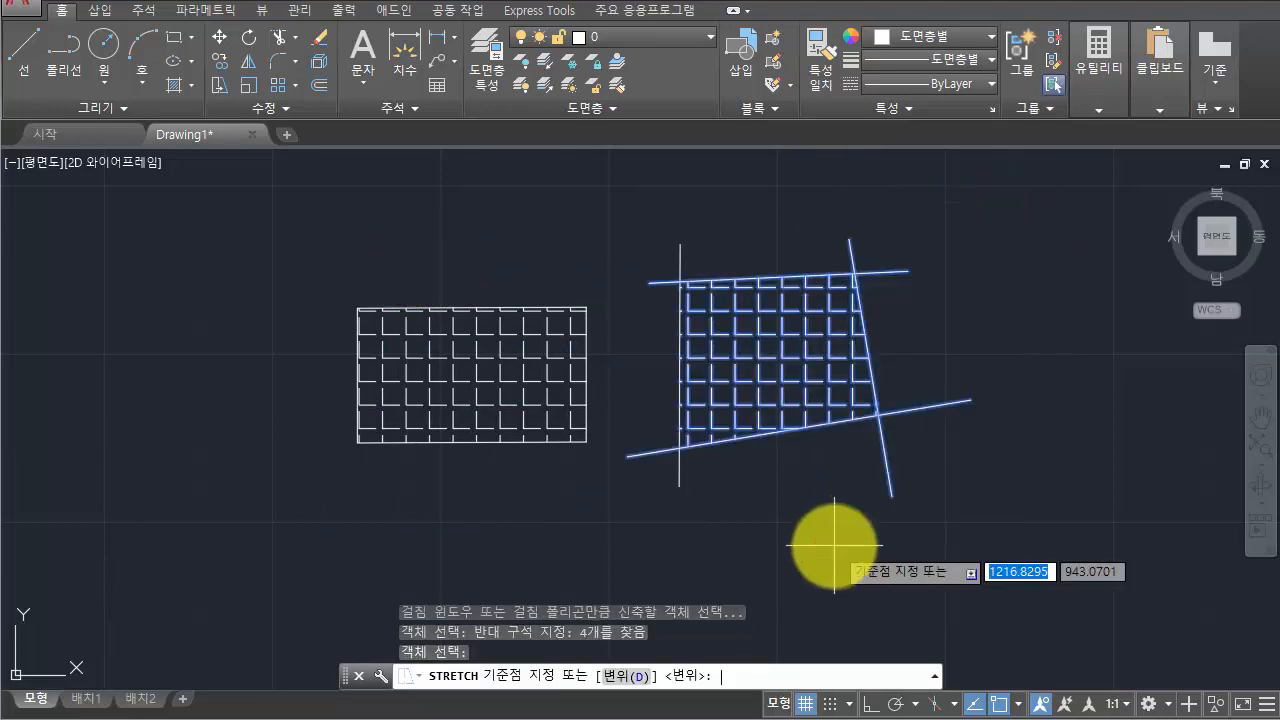
{"action": "left_click", "coordinate": [832, 545]}
{"action": "left_click", "coordinate": [951, 523]}
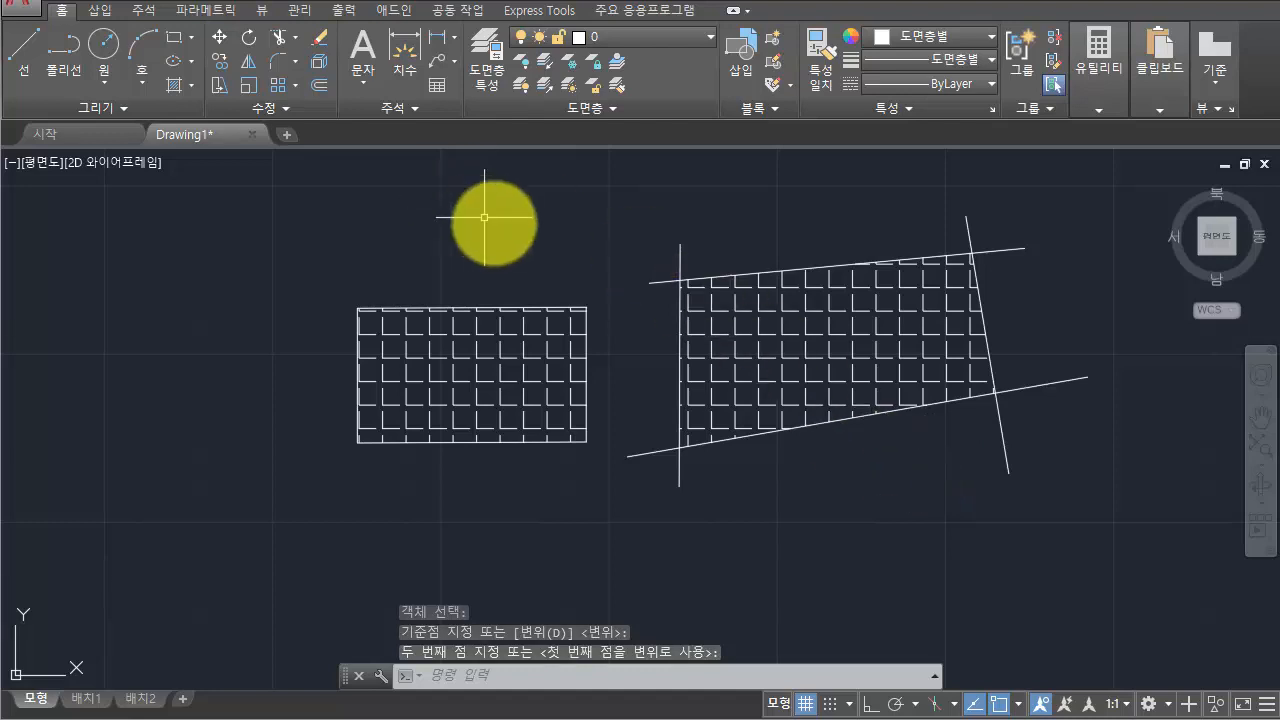
Examine the description of the Associative boundary option in the Hatch command's settings
{"action": "middle_click_drag", "start_coordinate": [503, 220], "coordinate": [545, 262]}
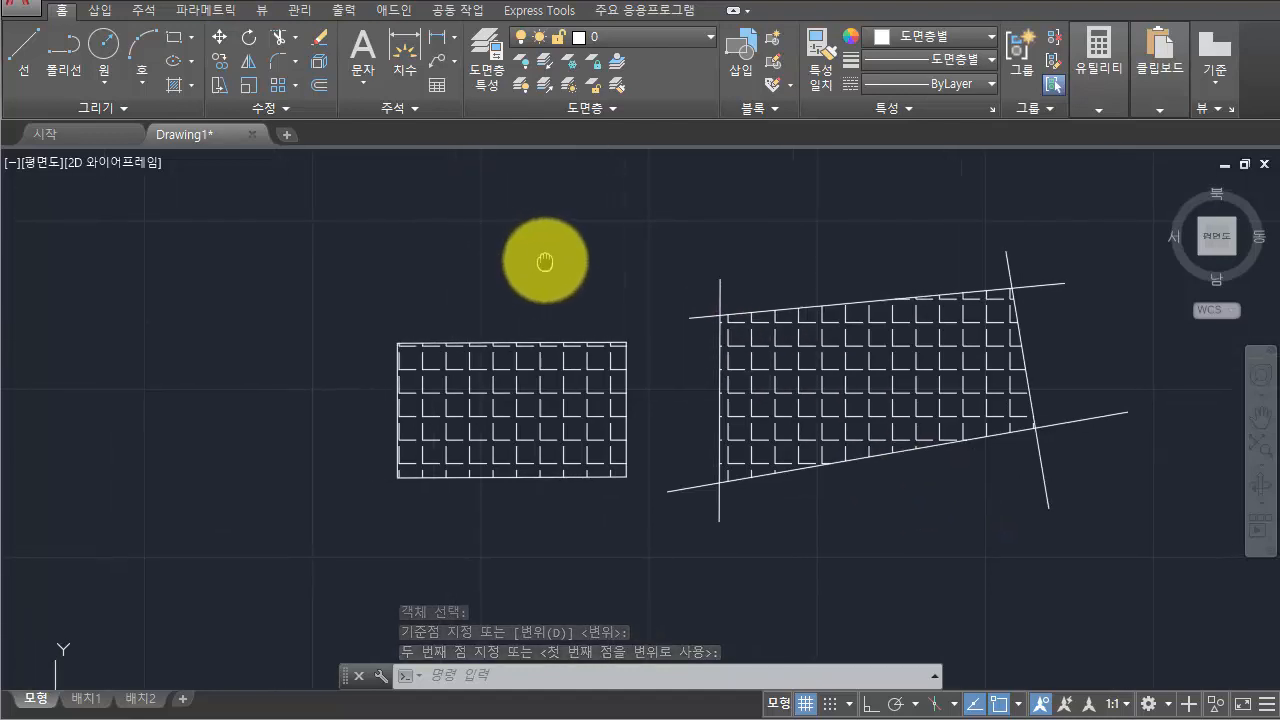
{"action": "left_click", "coordinate": [173, 89]}
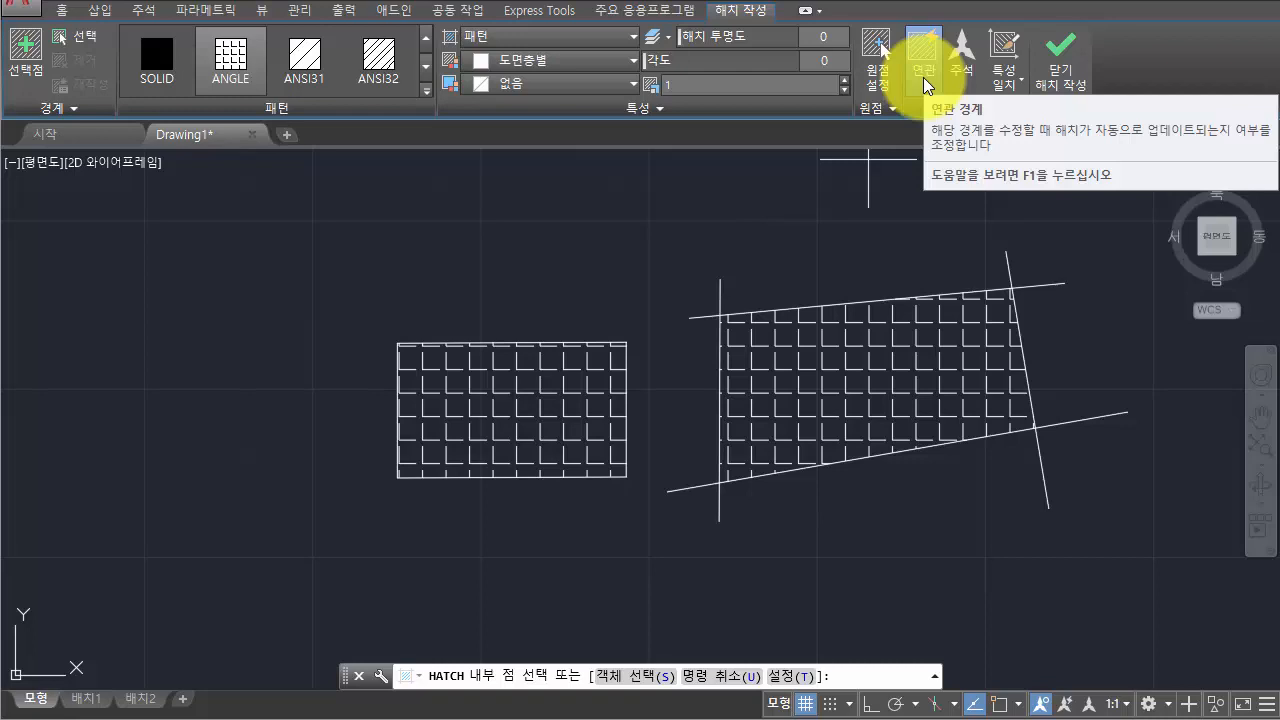
{"action": "key", "text": "Escape"}
{"action": "key", "text": "Escape"}
{"action": "key", "text": "Escape"}
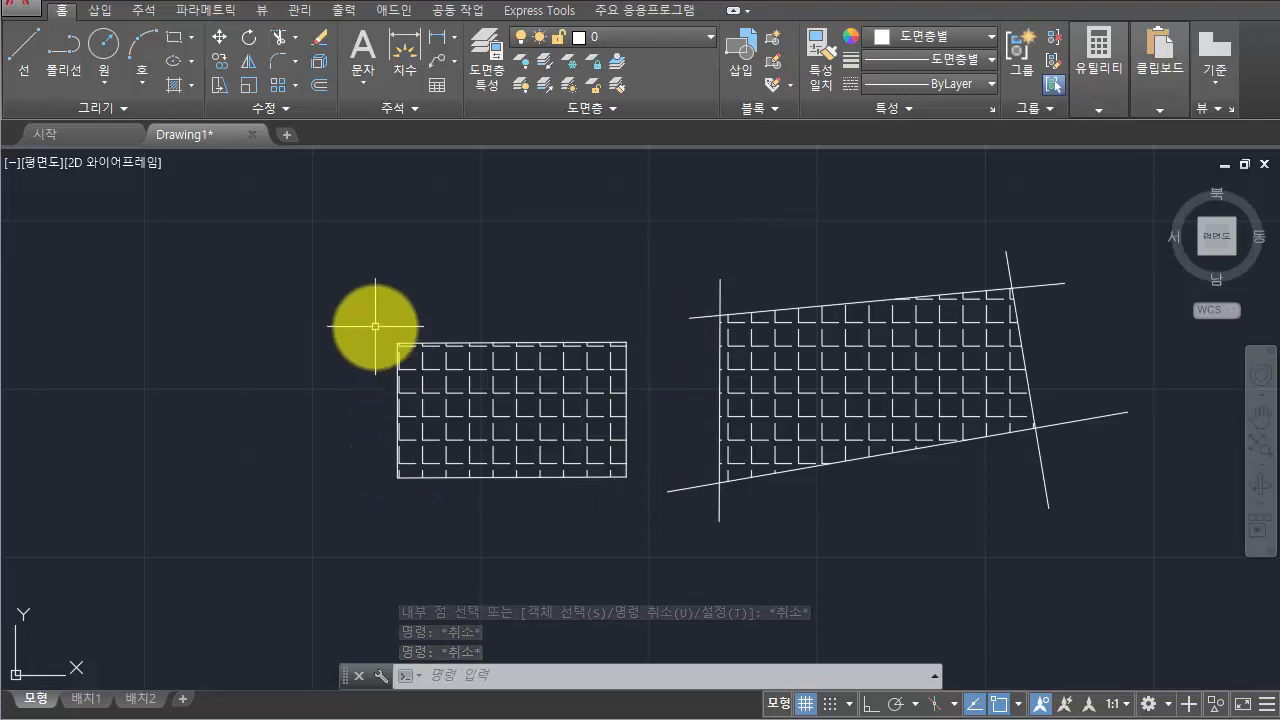
Draw a flat rectangle about 64 units wide above and to the left of the hatched rectangle
{"action": "middle_click_drag", "start_coordinate": [279, 227], "coordinate": [363, 271]}
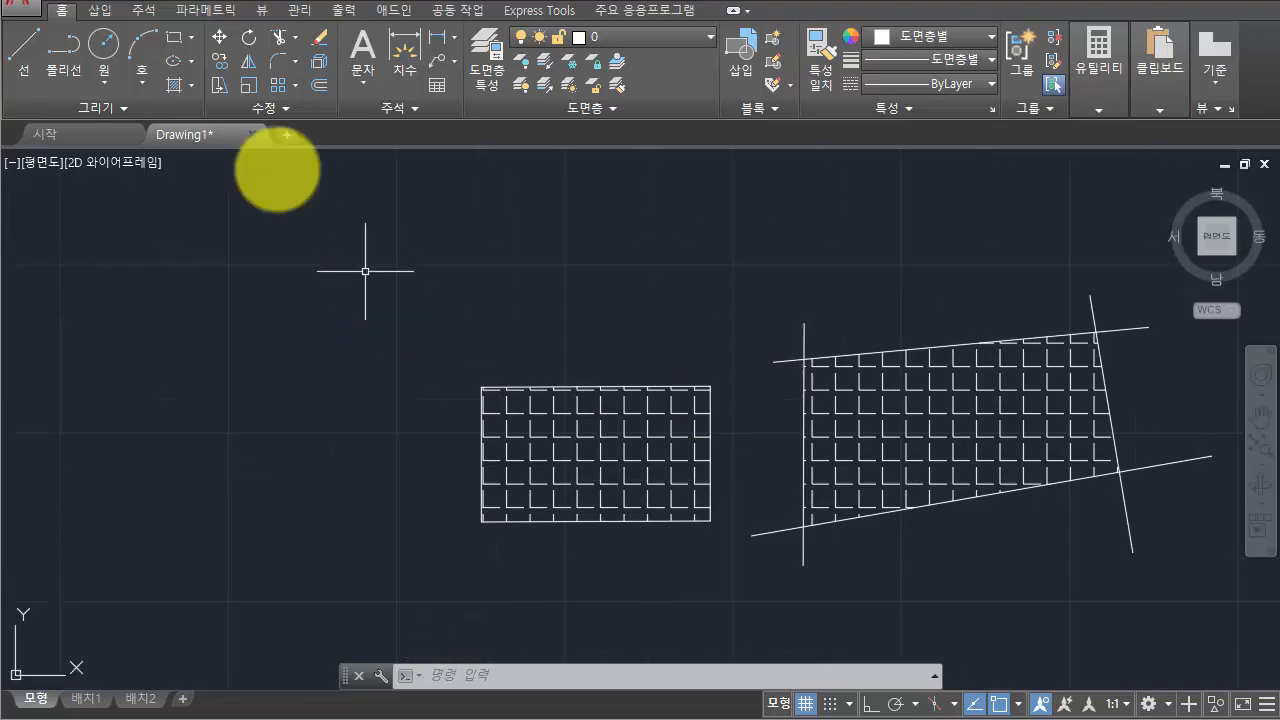
{"action": "left_click", "coordinate": [176, 38]}
{"action": "left_click", "coordinate": [382, 291]}
{"action": "left_click", "coordinate": [597, 338]}
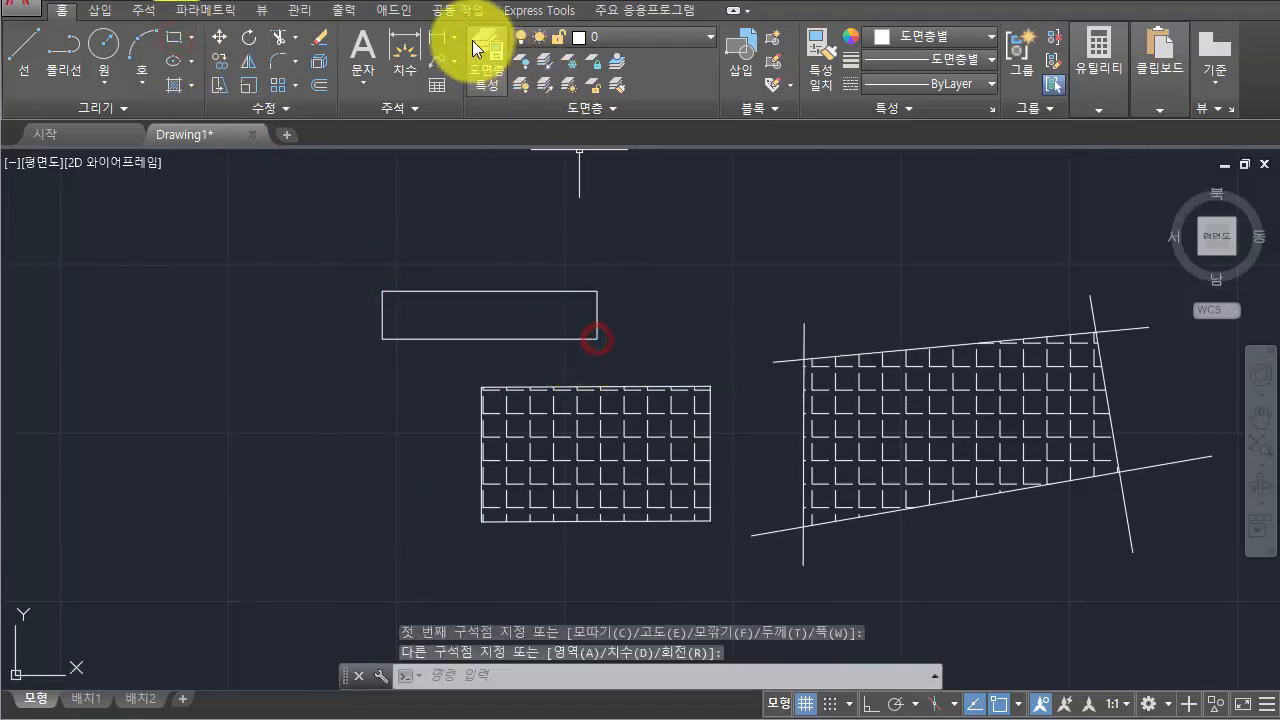
Dimension the width of the new flat rectangle, with the dimension line above its upper edge
{"action": "left_click", "coordinate": [390, 45]}
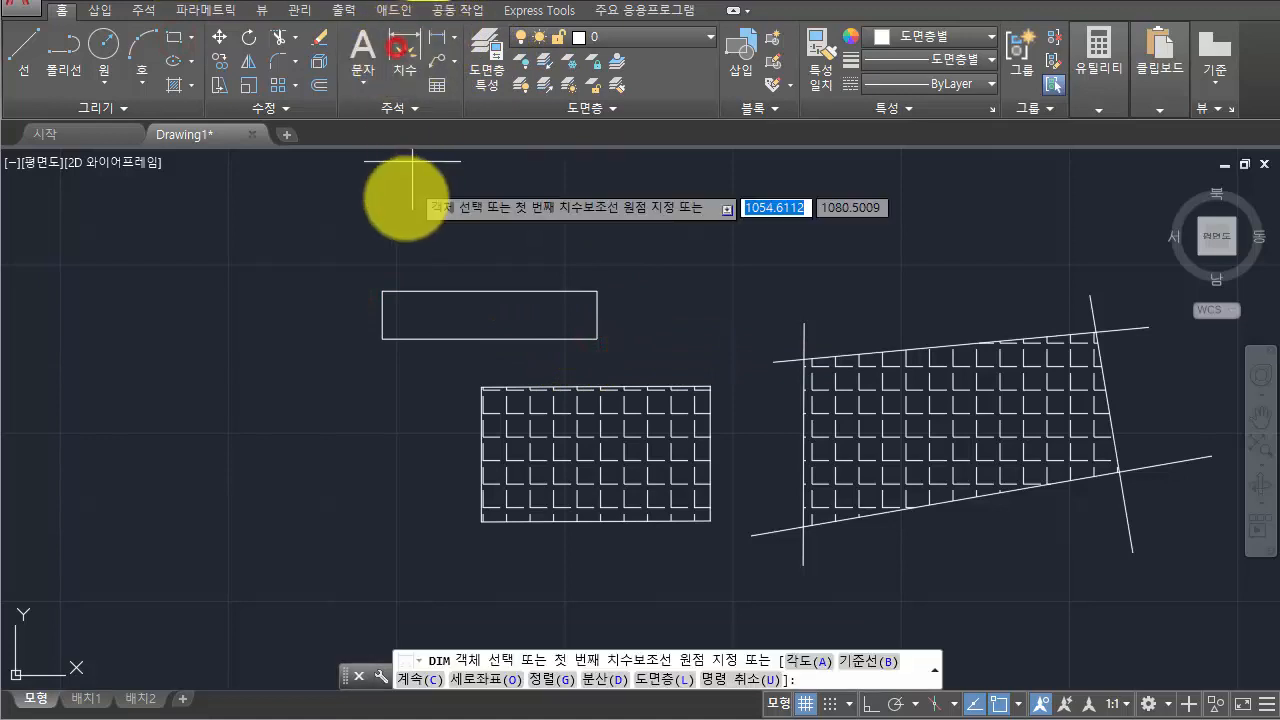
{"action": "left_click", "coordinate": [383, 290]}
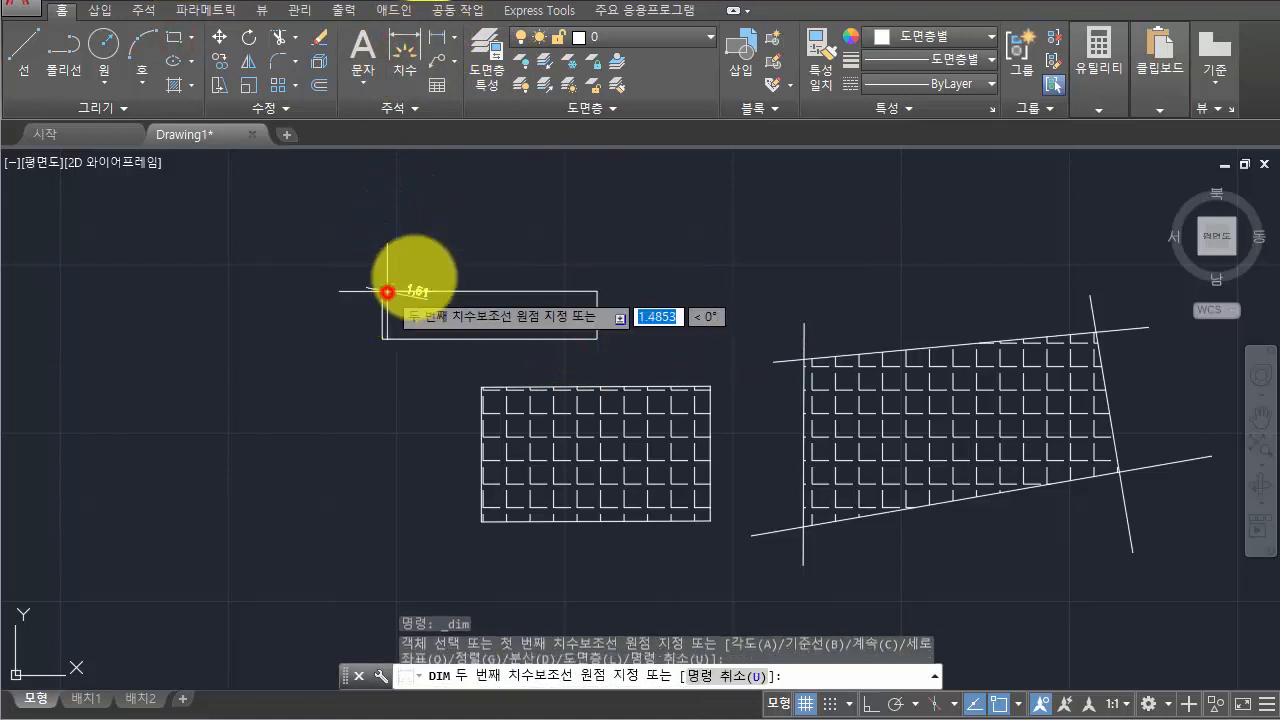
{"action": "left_click", "coordinate": [596, 289]}
{"action": "left_click", "coordinate": [582, 251]}
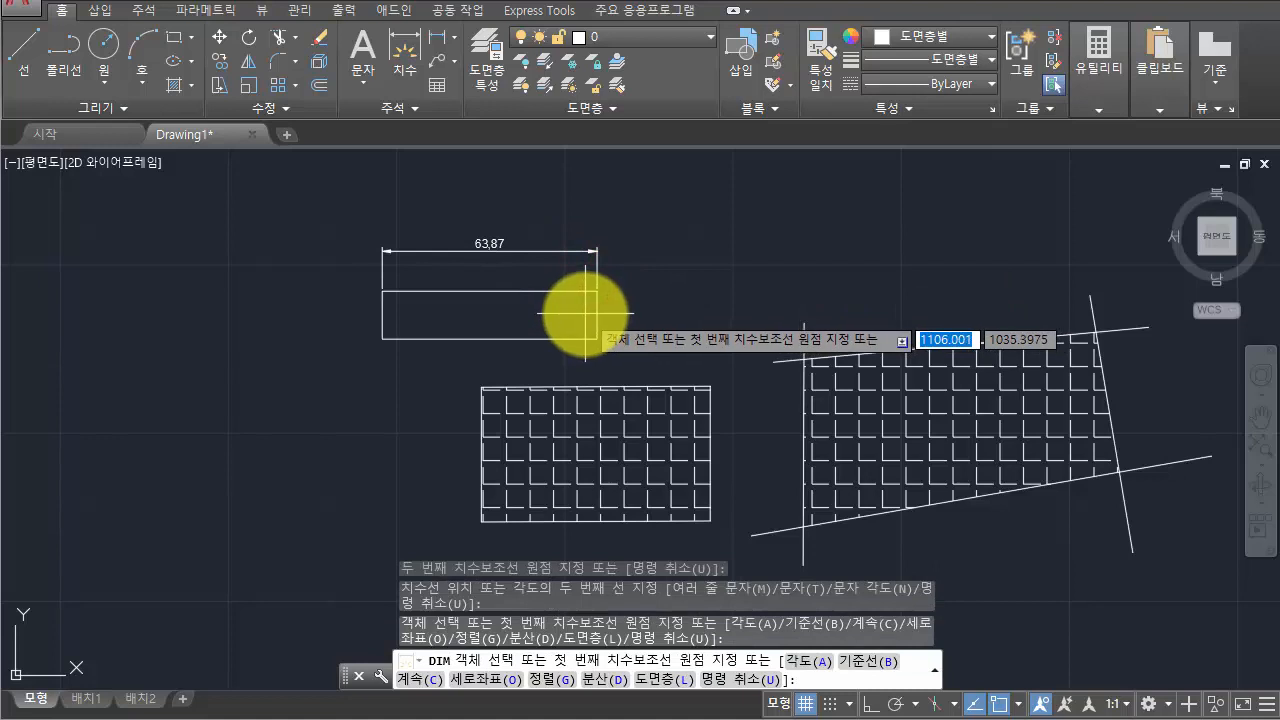
{"action": "key", "text": "Escape"}
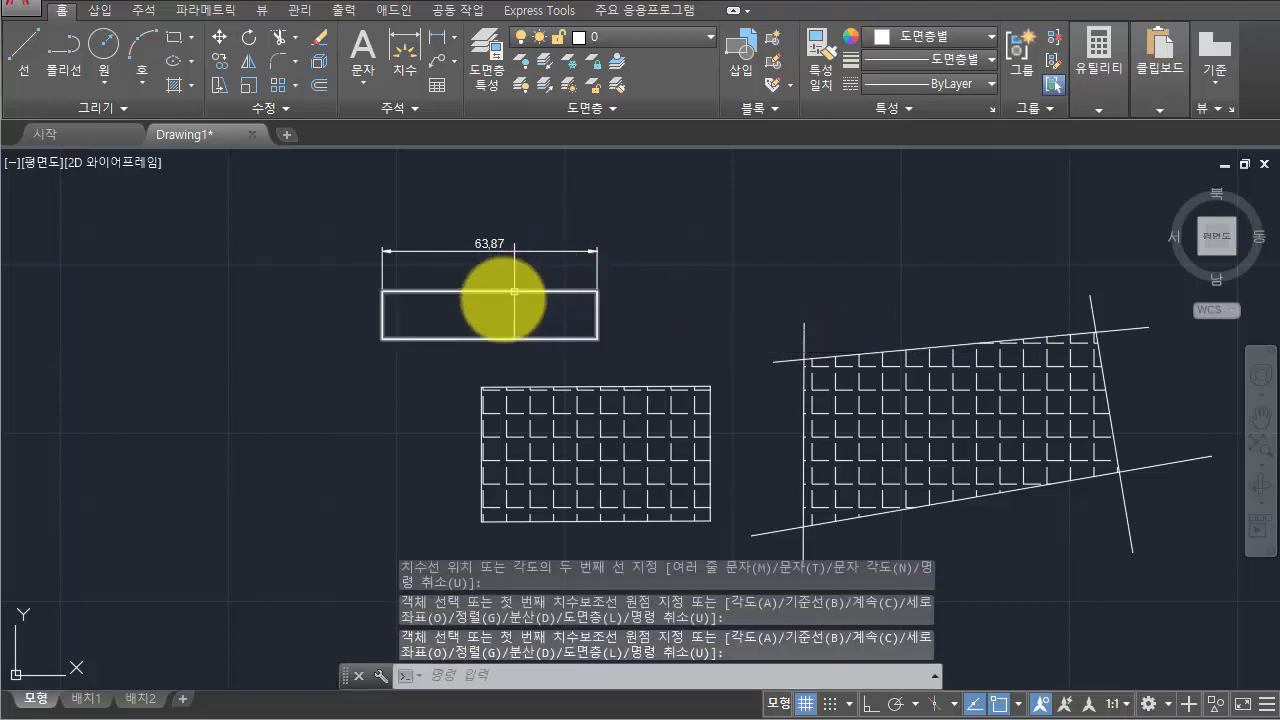
Move the dimensioned rectangle down and to the left, into the free space beside the hatched rectangle
{"action": "left_click", "coordinate": [493, 319]}
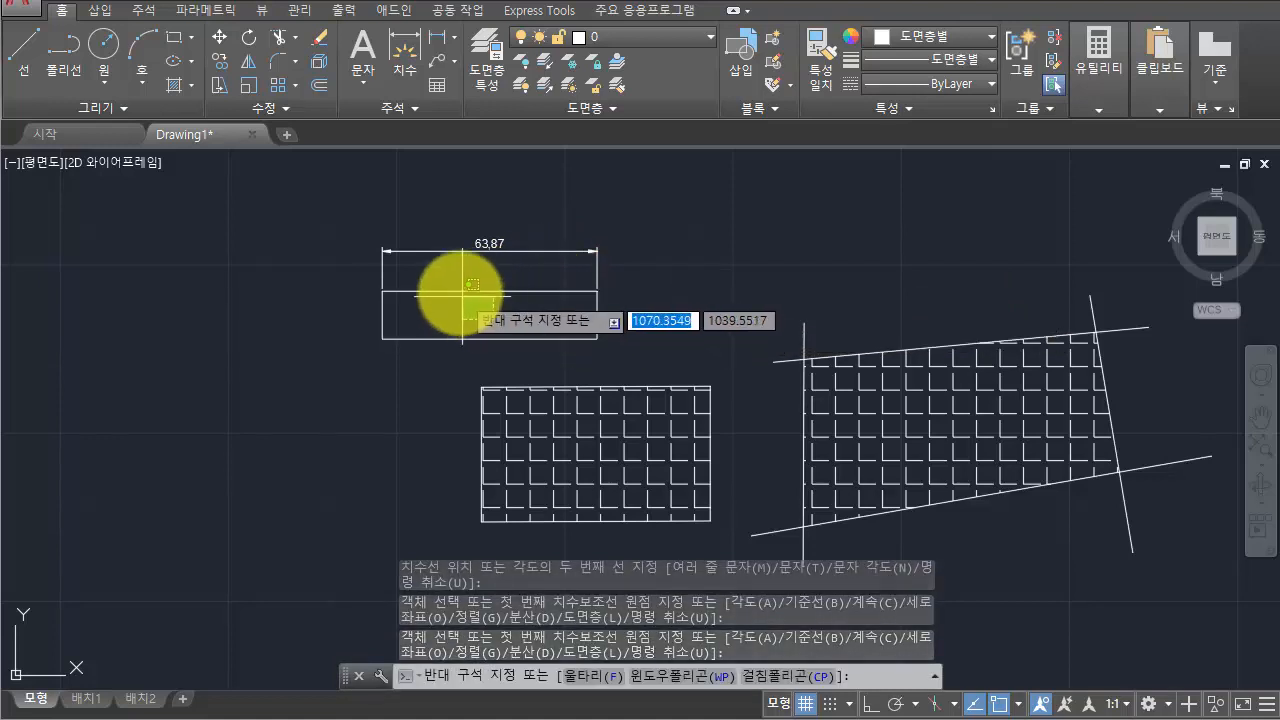
{"action": "left_click", "coordinate": [457, 309]}
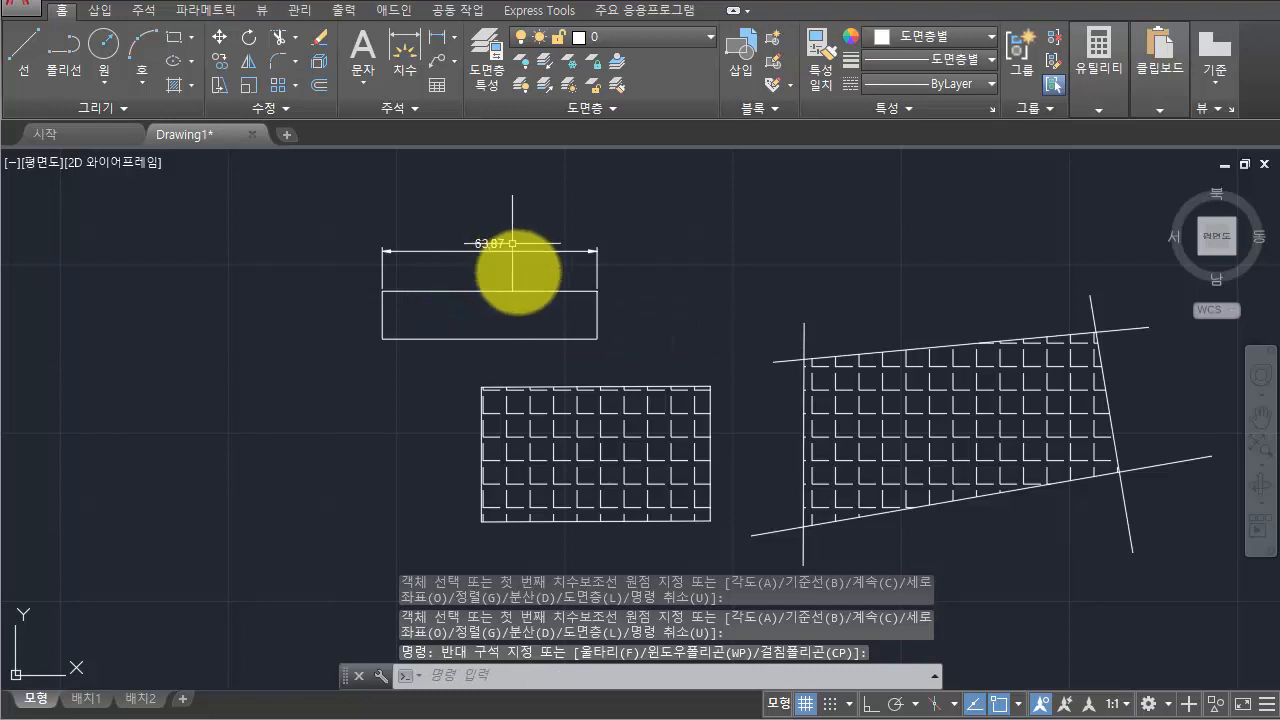
{"action": "left_click", "coordinate": [529, 278]}
{"action": "left_click", "coordinate": [510, 319]}
{"action": "type", "text": "m"}
{"action": "key", "text": "Return"}
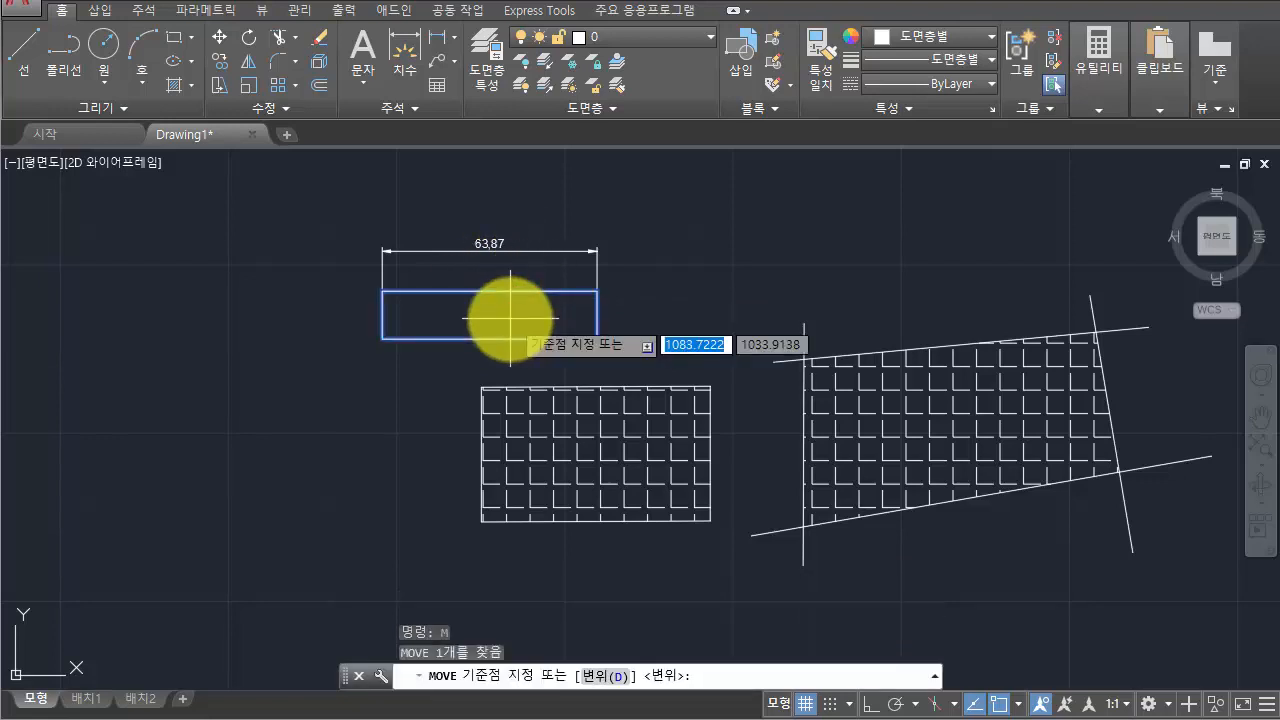
{"action": "left_click", "coordinate": [510, 319]}
{"action": "left_click", "coordinate": [335, 392]}
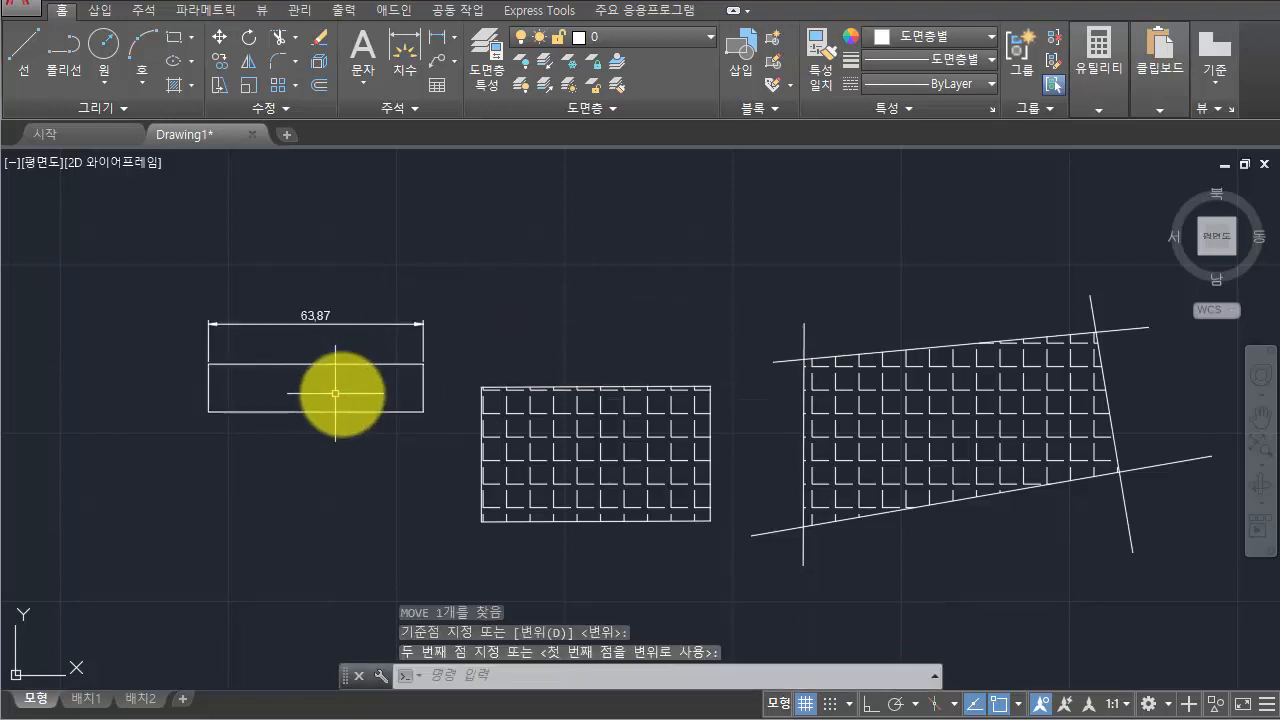
Stretch the dimensioned rectangle's right edge far outward, back inward and down, and then to a width of about 77 units
{"action": "left_click", "coordinate": [433, 385]}
{"action": "left_click", "coordinate": [398, 404]}
{"action": "left_click", "coordinate": [424, 387]}
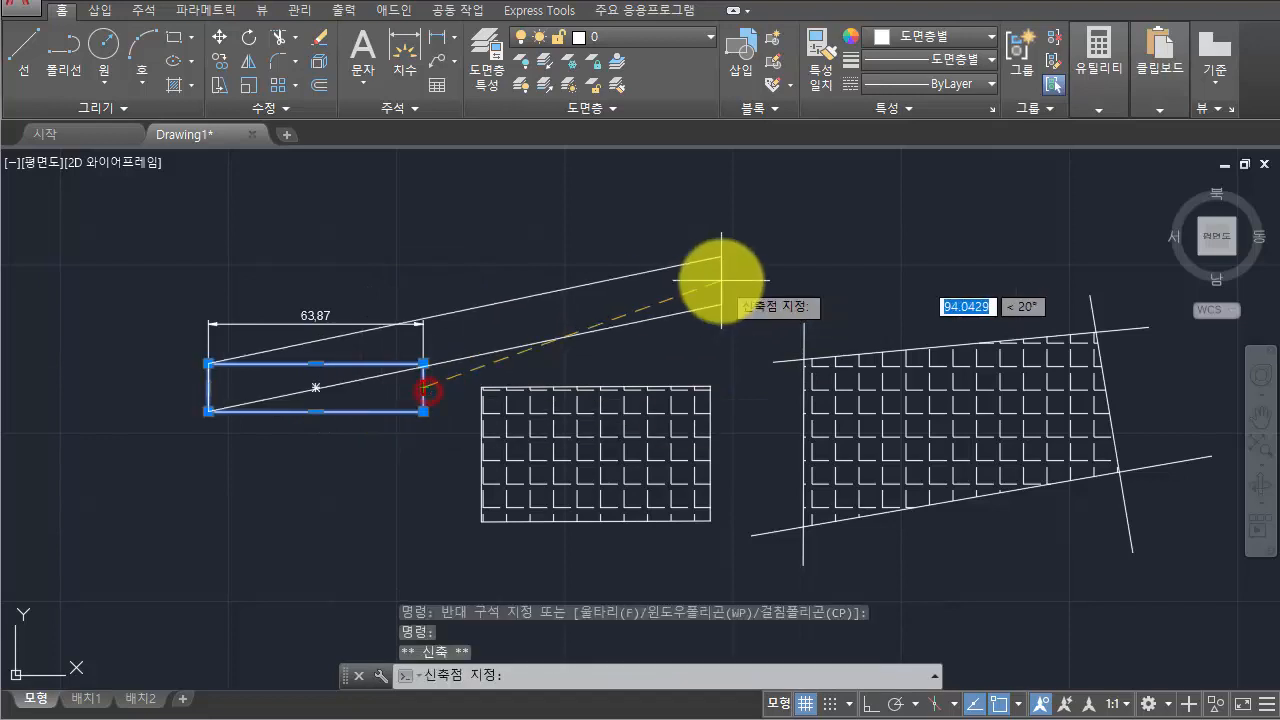
{"action": "left_click", "coordinate": [400, 462]}
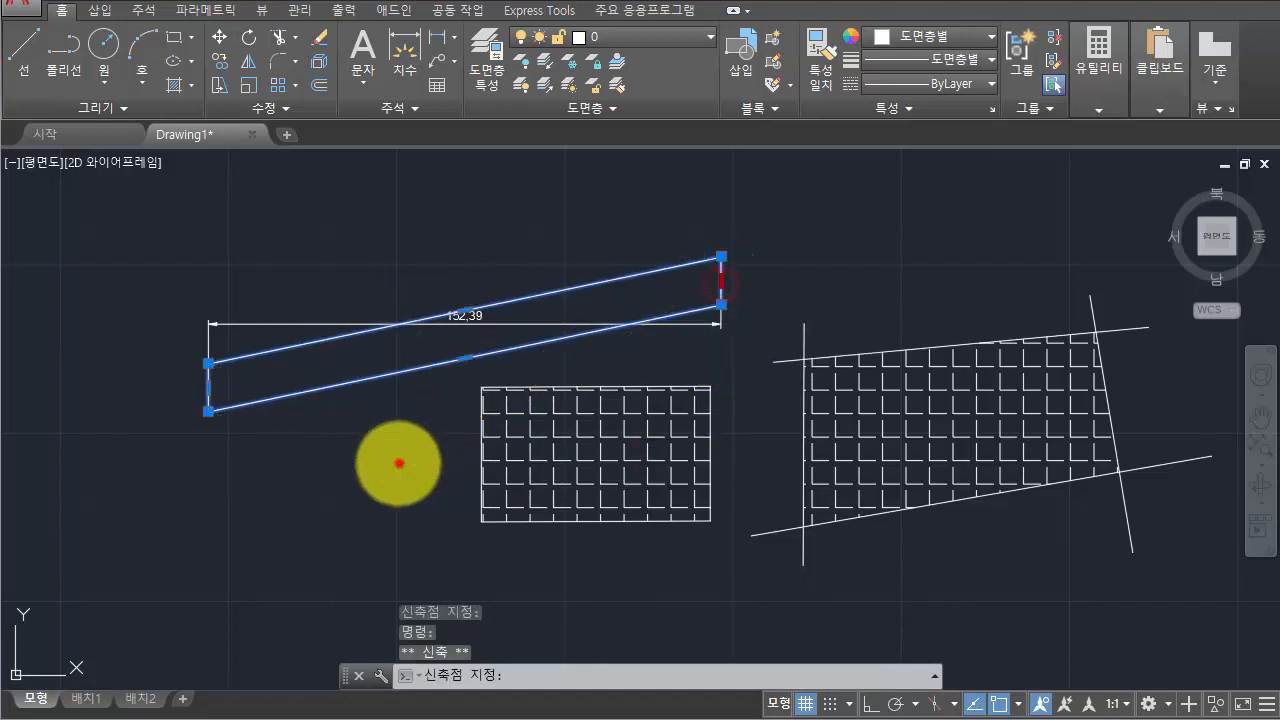
{"action": "left_click", "coordinate": [400, 464]}
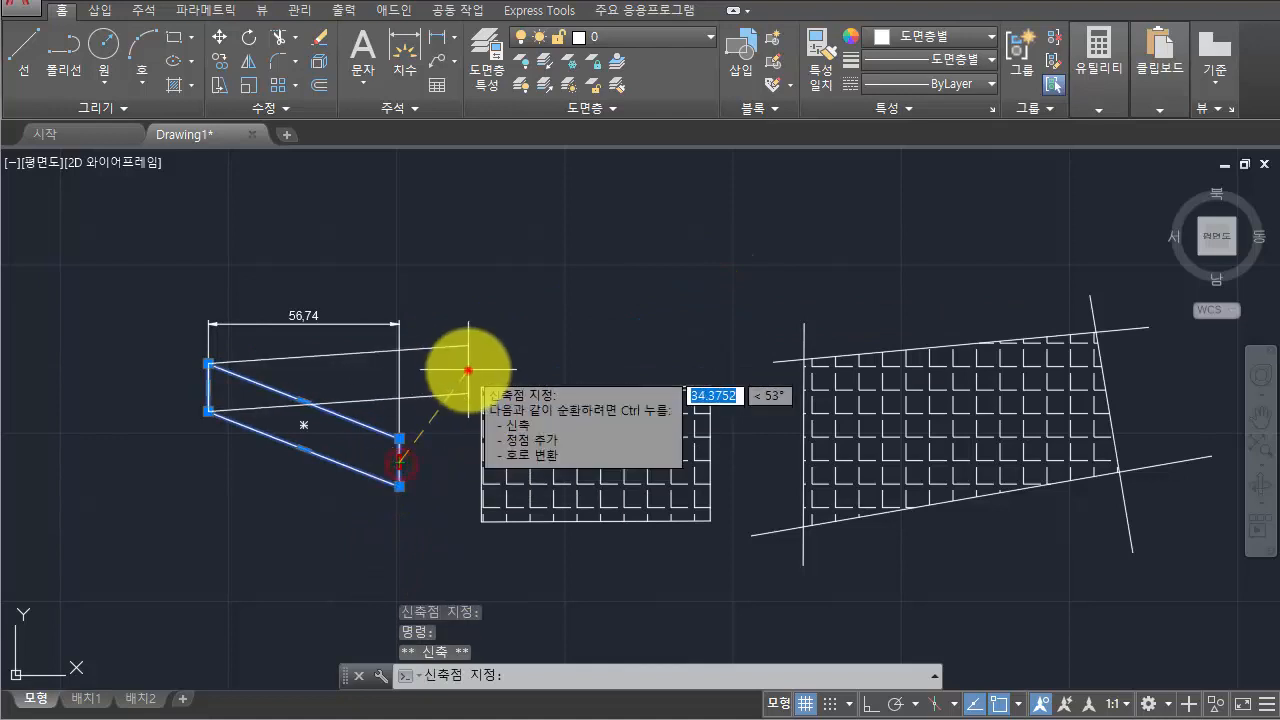
{"action": "left_click", "coordinate": [467, 368]}
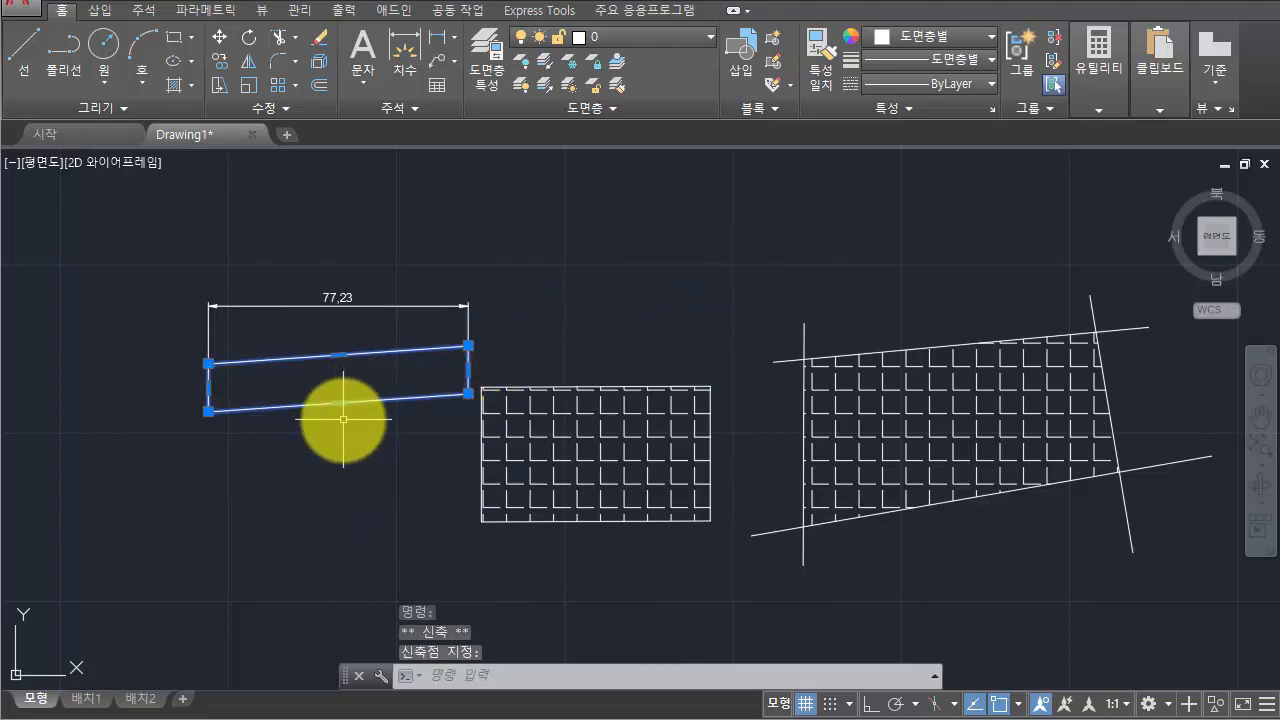
Stretch the dimensioned shape's upper edge upward and its right edge outward to a width of about 116 units
{"action": "left_click", "coordinate": [338, 354]}
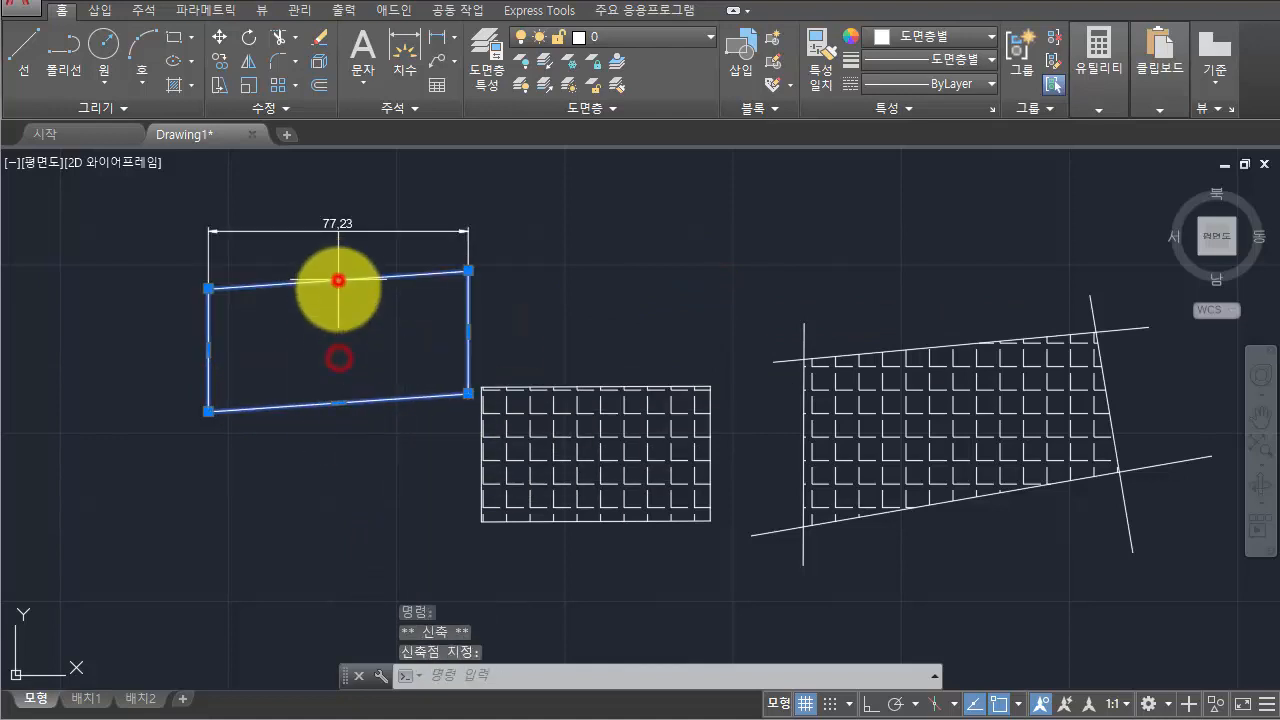
{"action": "left_click", "coordinate": [338, 280]}
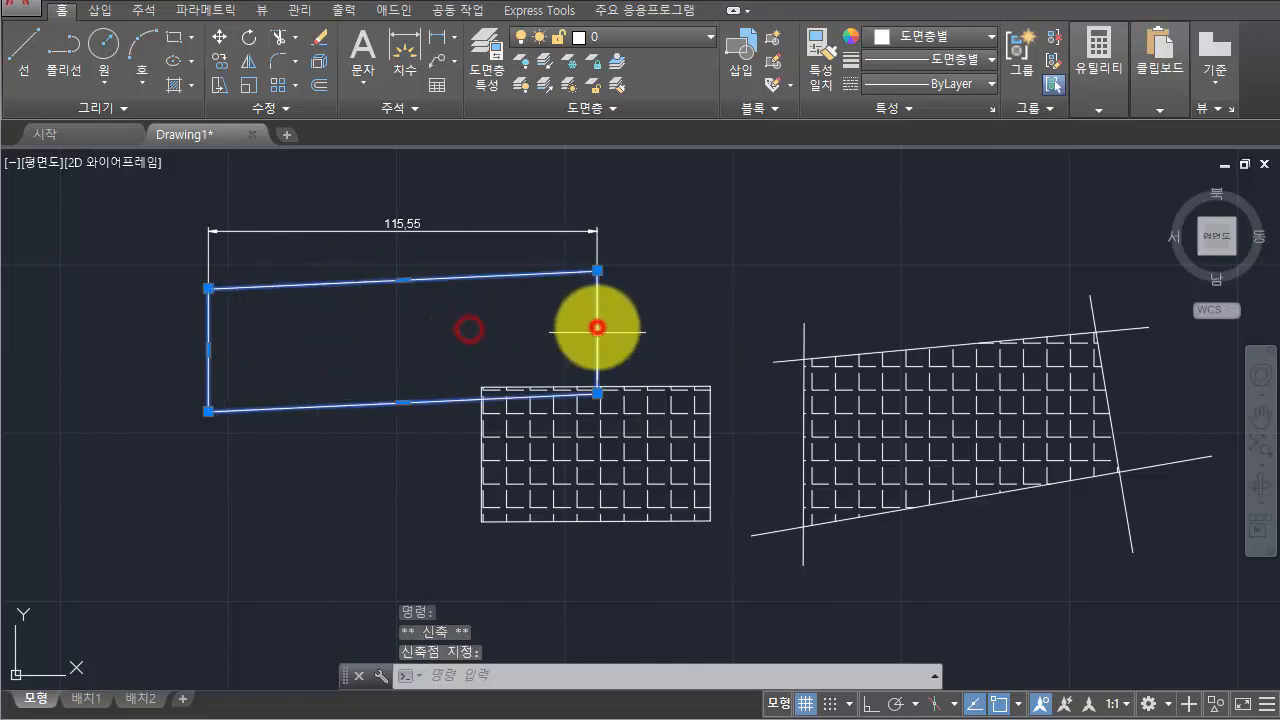
{"action": "left_click", "coordinate": [597, 323]}
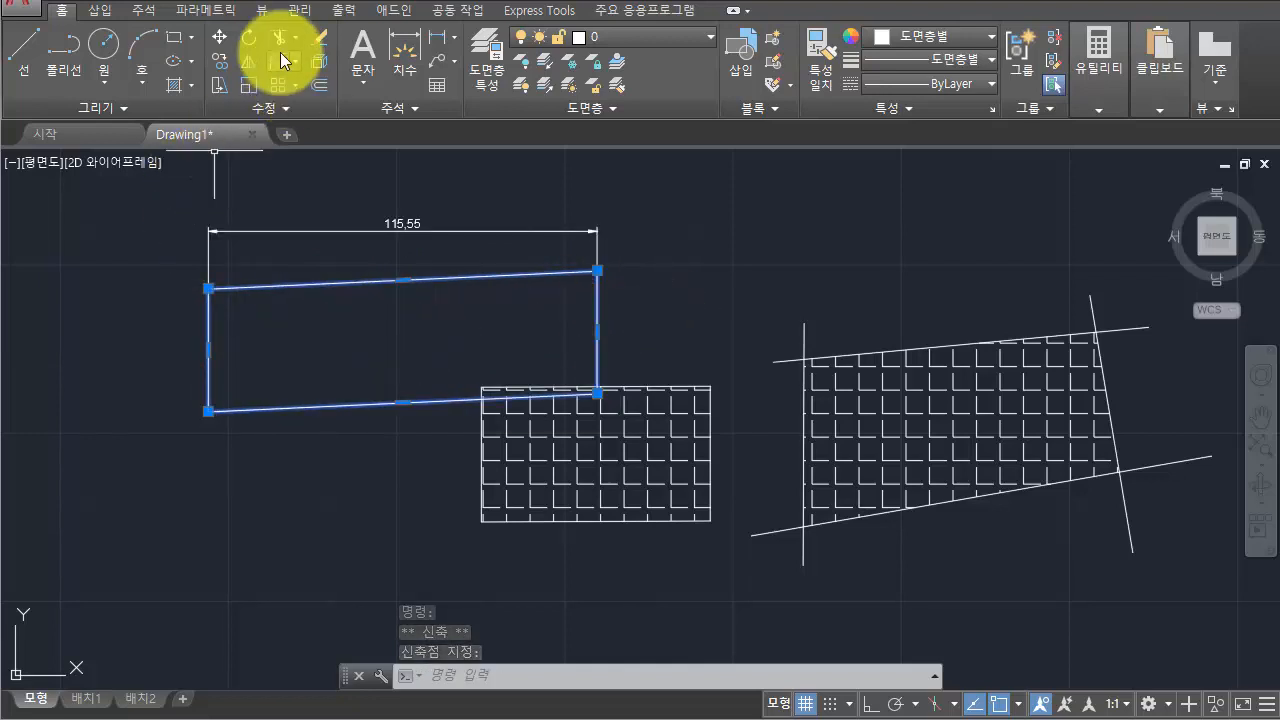
Dimension the left vertical edge of the stretched shape, with the dimension line outside it to the left
{"action": "left_click", "coordinate": [410, 44]}
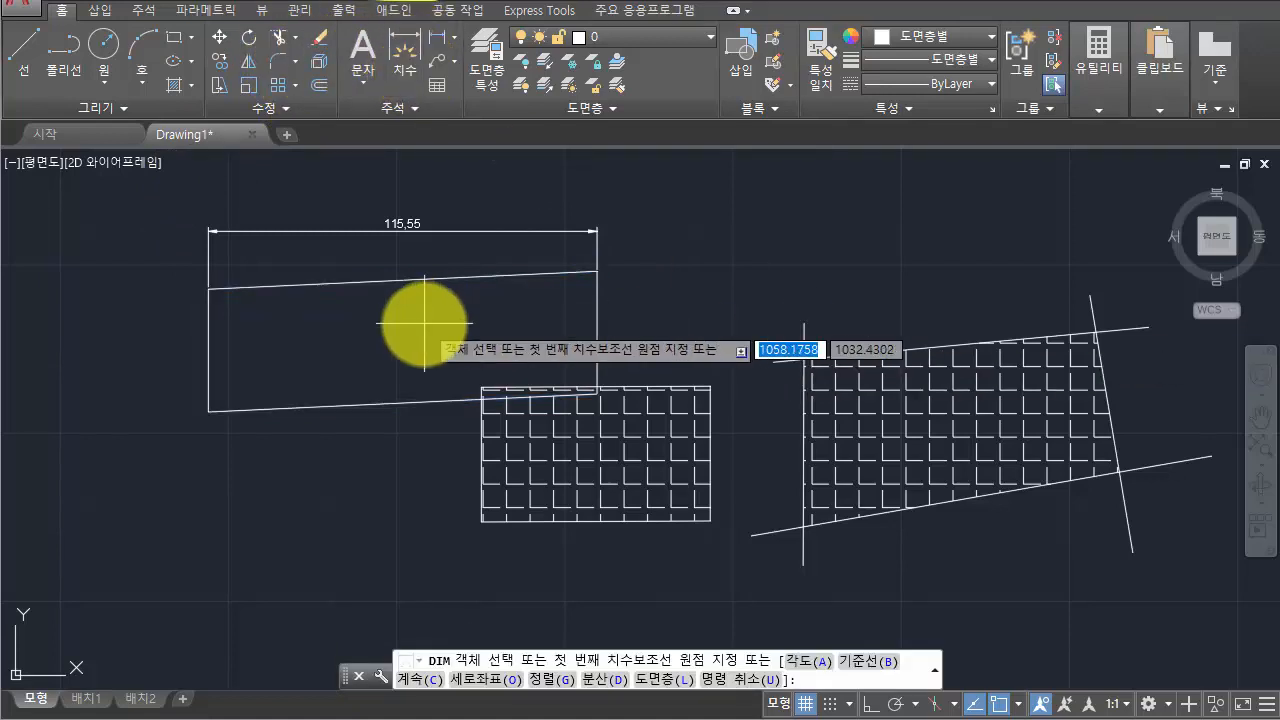
{"action": "left_click", "coordinate": [208, 411]}
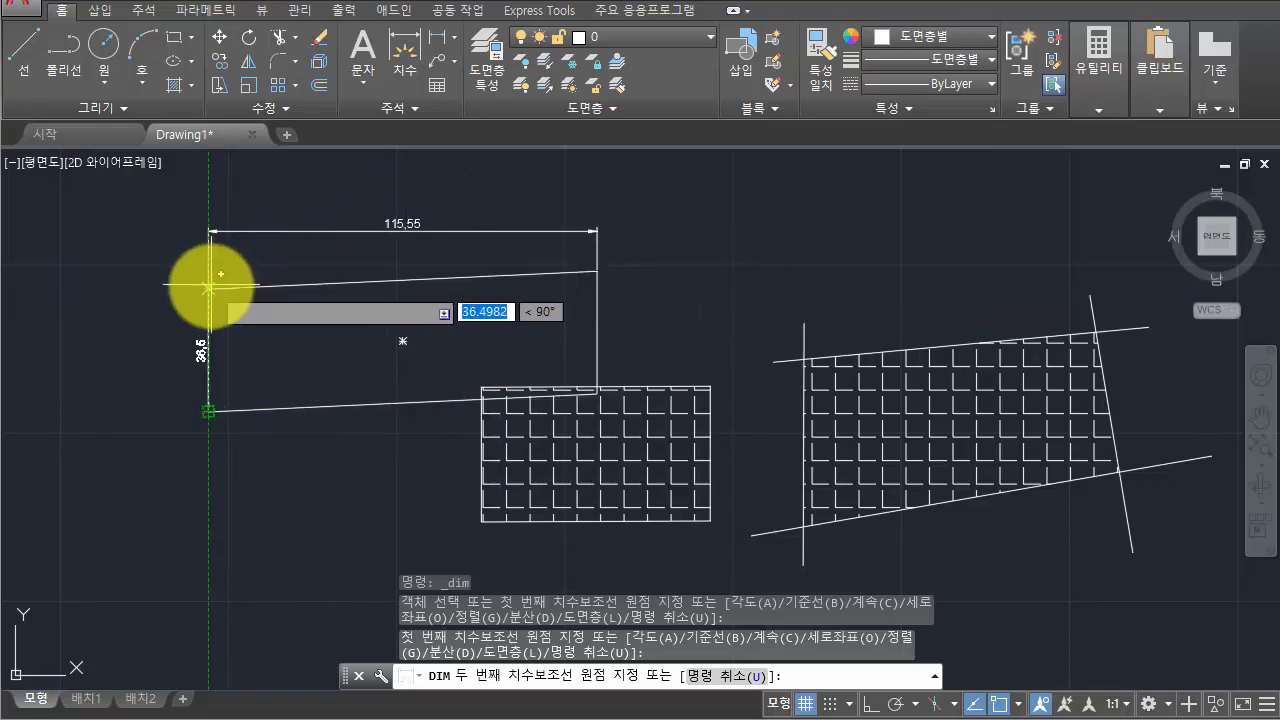
{"action": "scroll", "coordinate": [210, 288], "scroll_direction": "up", "scroll_amount": 6}
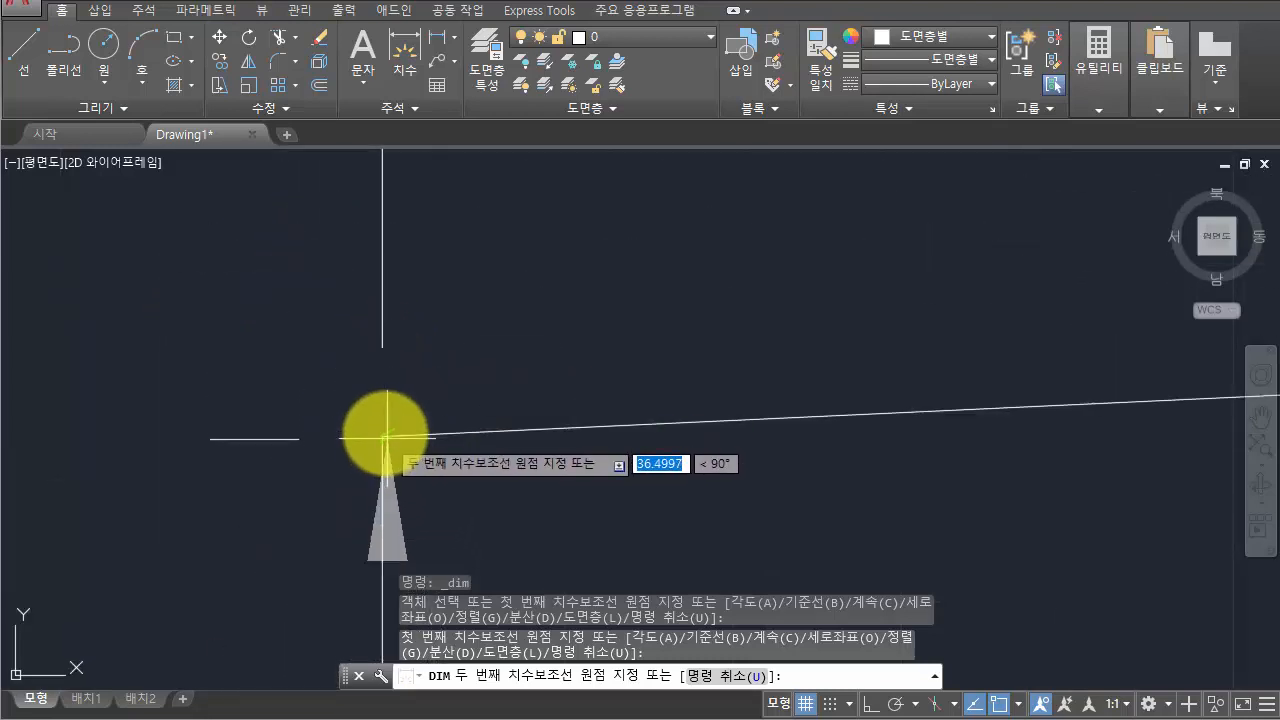
{"action": "scroll", "coordinate": [383, 435], "scroll_direction": "down", "scroll_amount": 3}
{"action": "scroll", "coordinate": [381, 433], "scroll_direction": "up", "scroll_amount": 6}
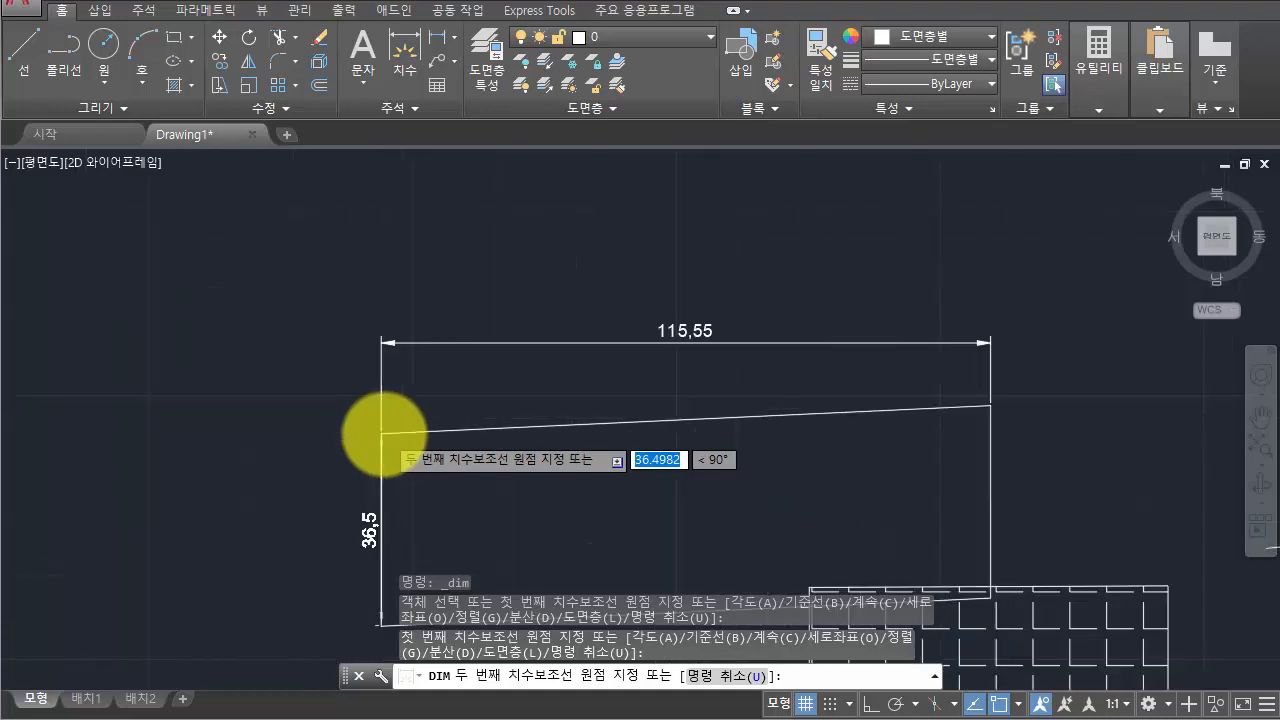
{"action": "scroll", "coordinate": [381, 340], "scroll_direction": "down", "scroll_amount": 3}
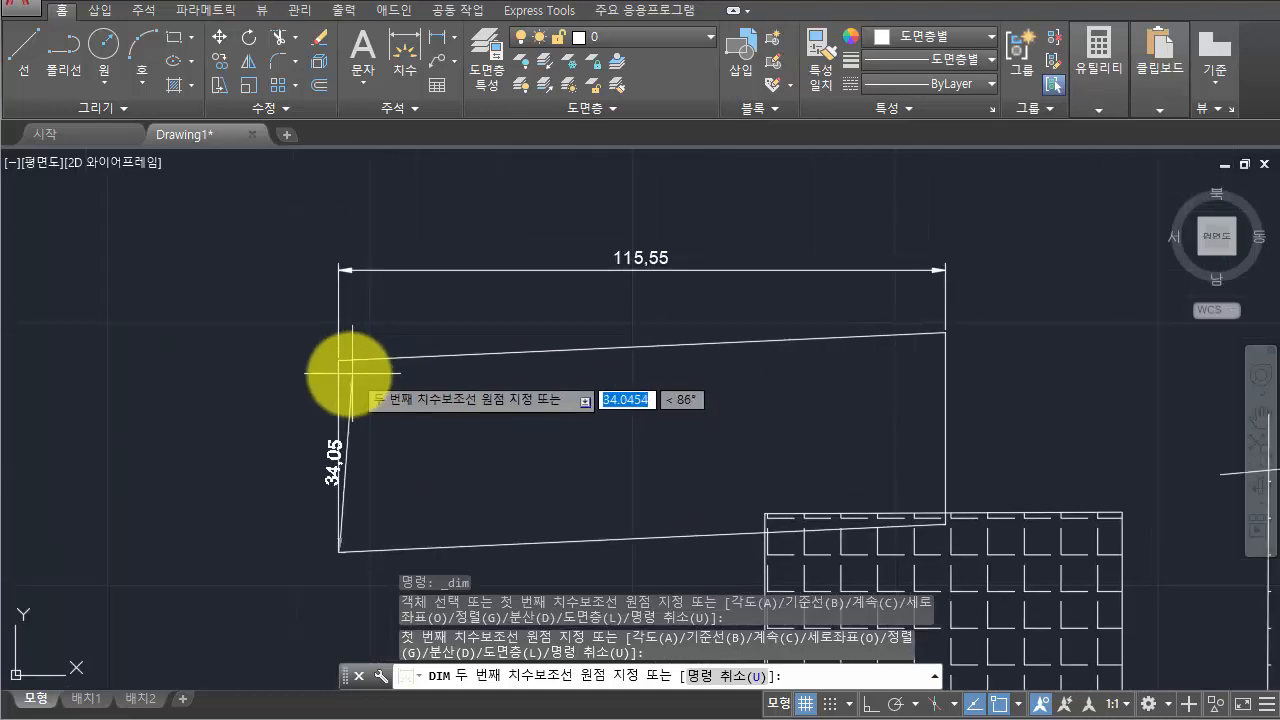
{"action": "left_click", "coordinate": [340, 362]}
{"action": "left_click", "coordinate": [253, 365]}
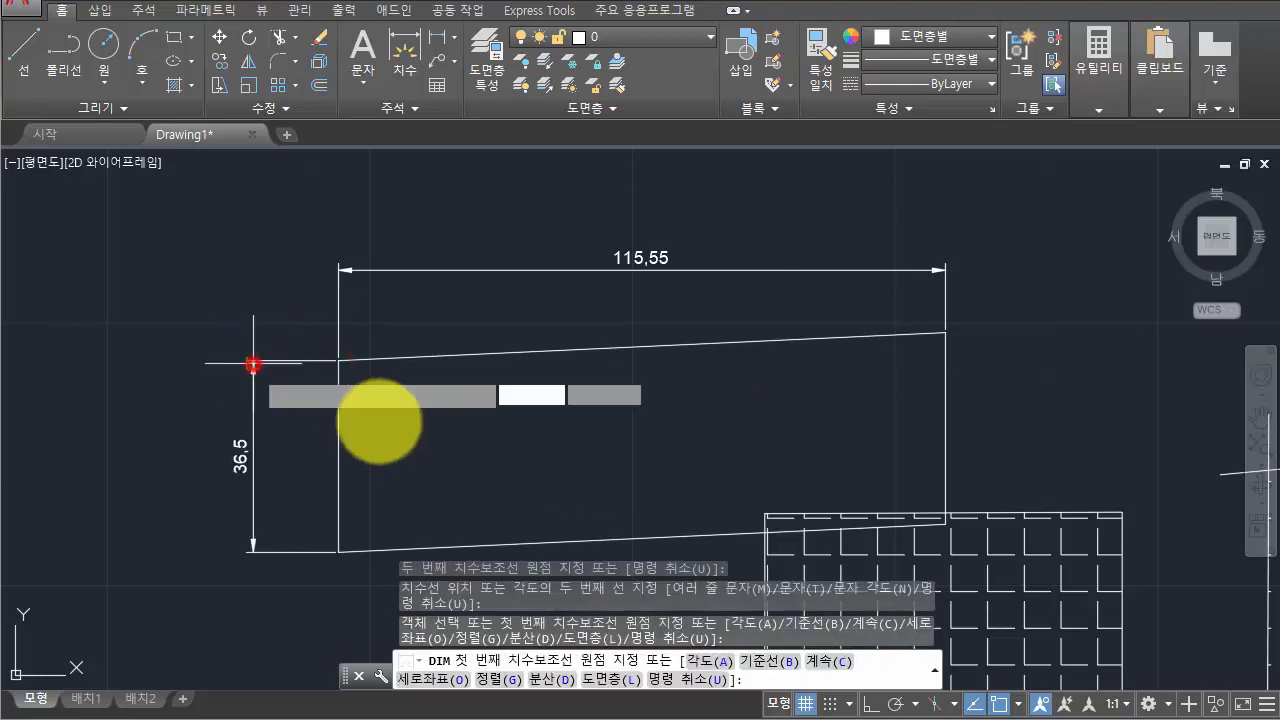
{"action": "key", "text": "Return"}
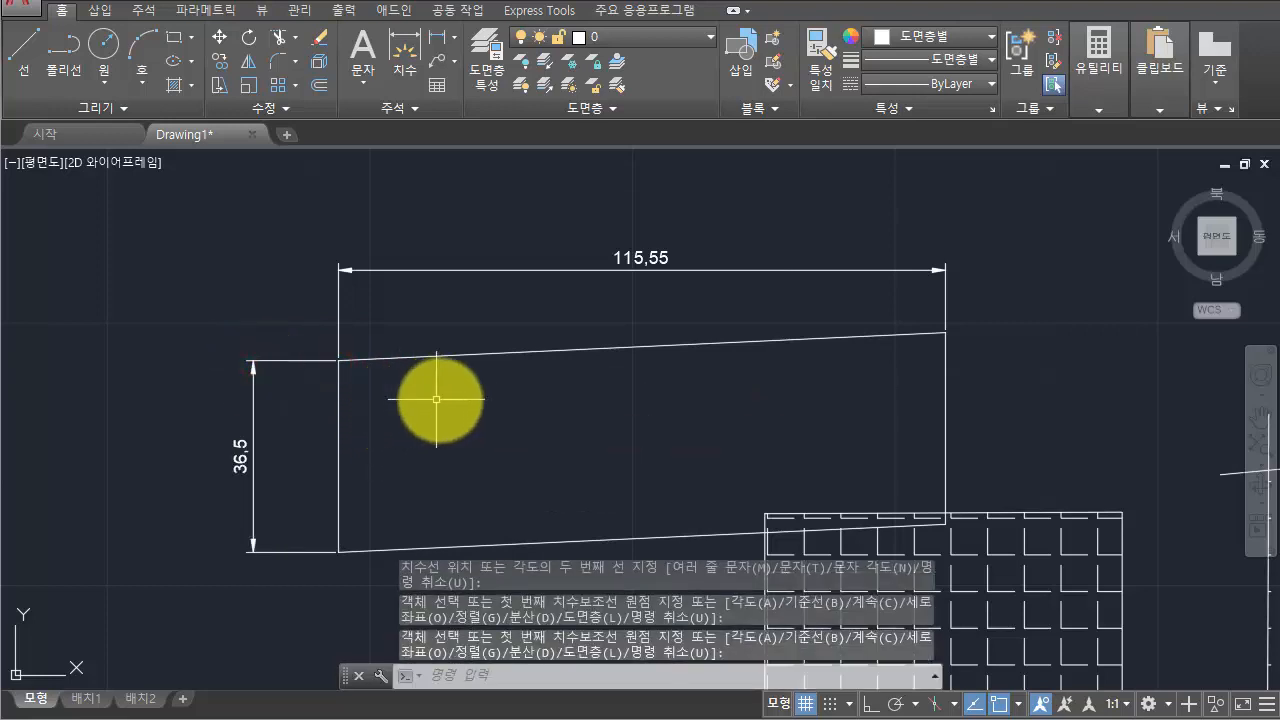
Check the dimensions' associativity by turning the annotation monitor on, and switch the monitor off again
{"action": "scroll", "coordinate": [429, 385], "scroll_direction": "down", "scroll_amount": 3}
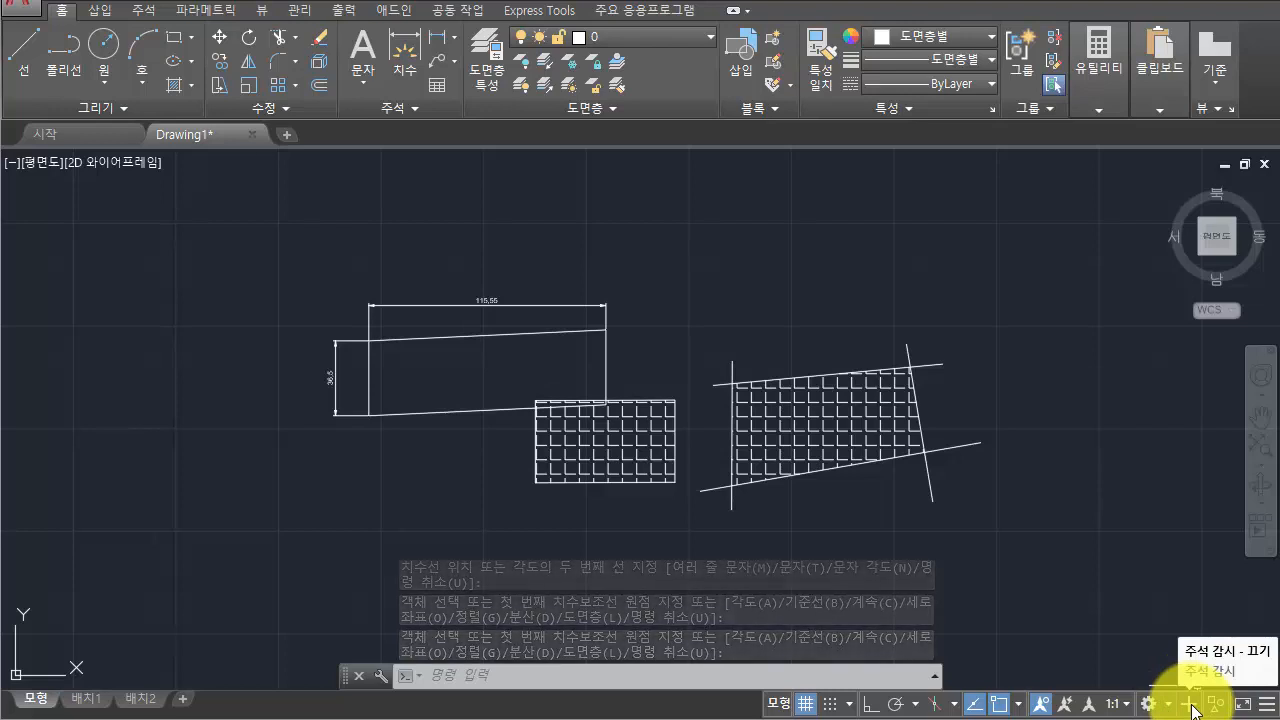
{"action": "left_click", "coordinate": [1191, 707]}
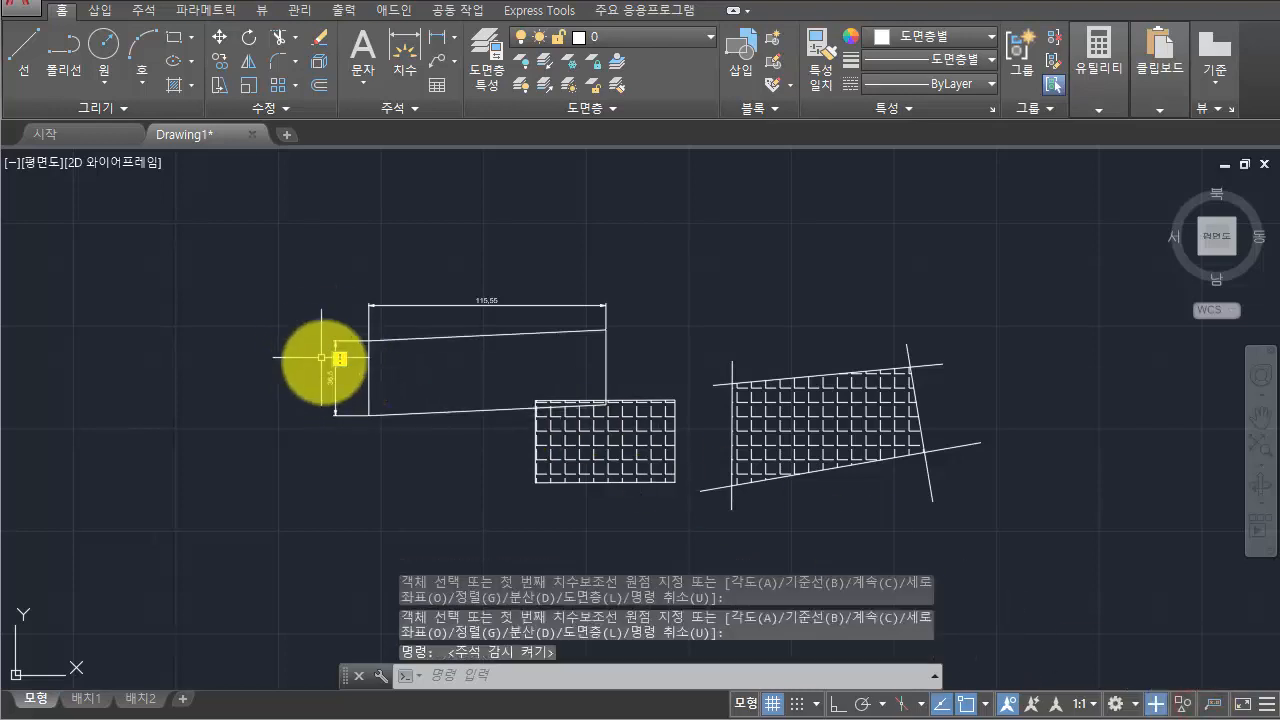
{"action": "scroll", "coordinate": [271, 350], "scroll_direction": "up", "scroll_amount": 8}
{"action": "scroll", "coordinate": [271, 350], "scroll_direction": "down", "scroll_amount": 7}
{"action": "scroll", "coordinate": [694, 391], "scroll_direction": "up", "scroll_amount": 1}
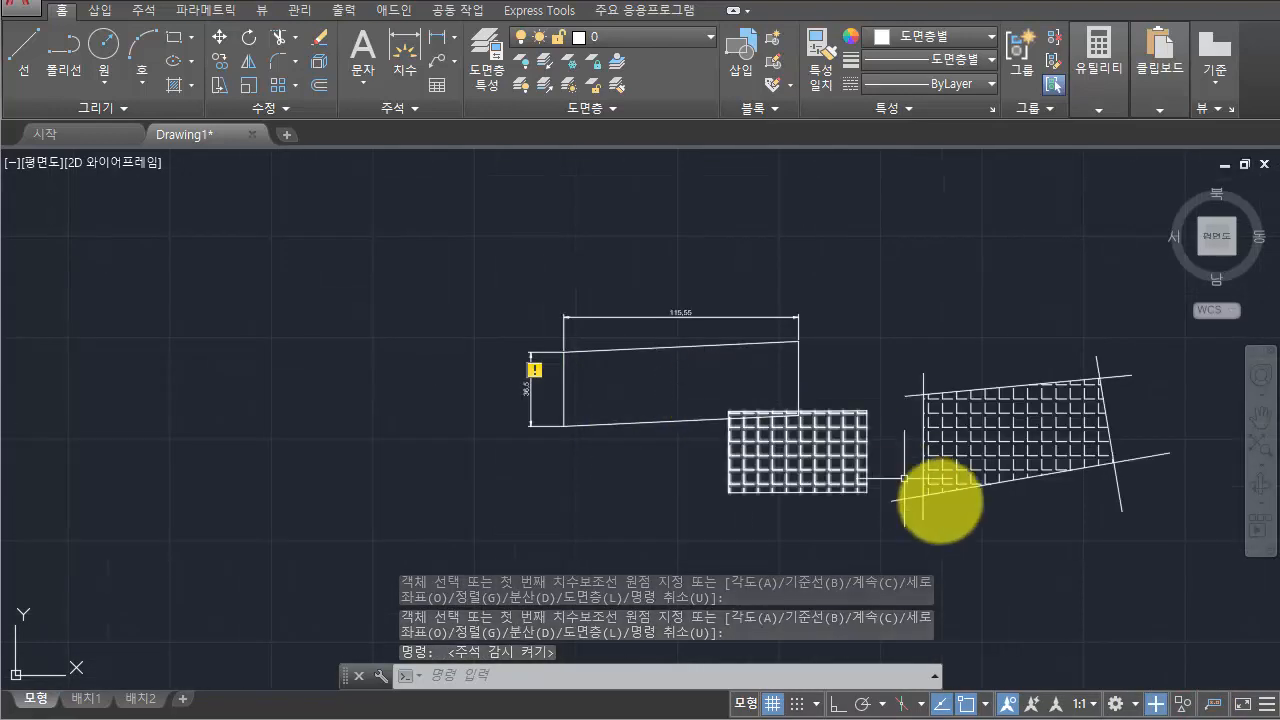
{"action": "left_click", "coordinate": [1155, 703]}
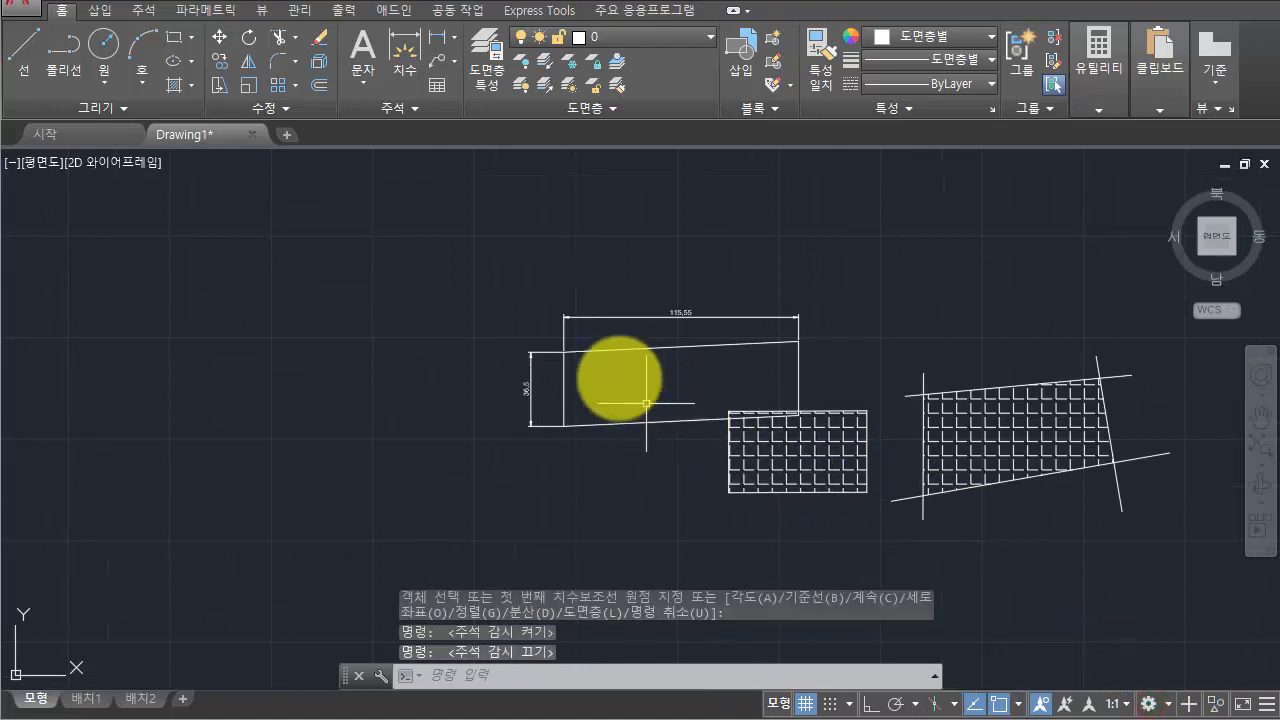
Move only the dimensioned shape, without its dimensions, down and to the left
{"action": "scroll", "coordinate": [616, 372], "scroll_direction": "up", "scroll_amount": 1}
{"action": "middle_click_drag", "start_coordinate": [616, 372], "coordinate": [426, 356]}
{"action": "left_click", "coordinate": [545, 470]}
{"action": "left_click", "coordinate": [488, 403]}
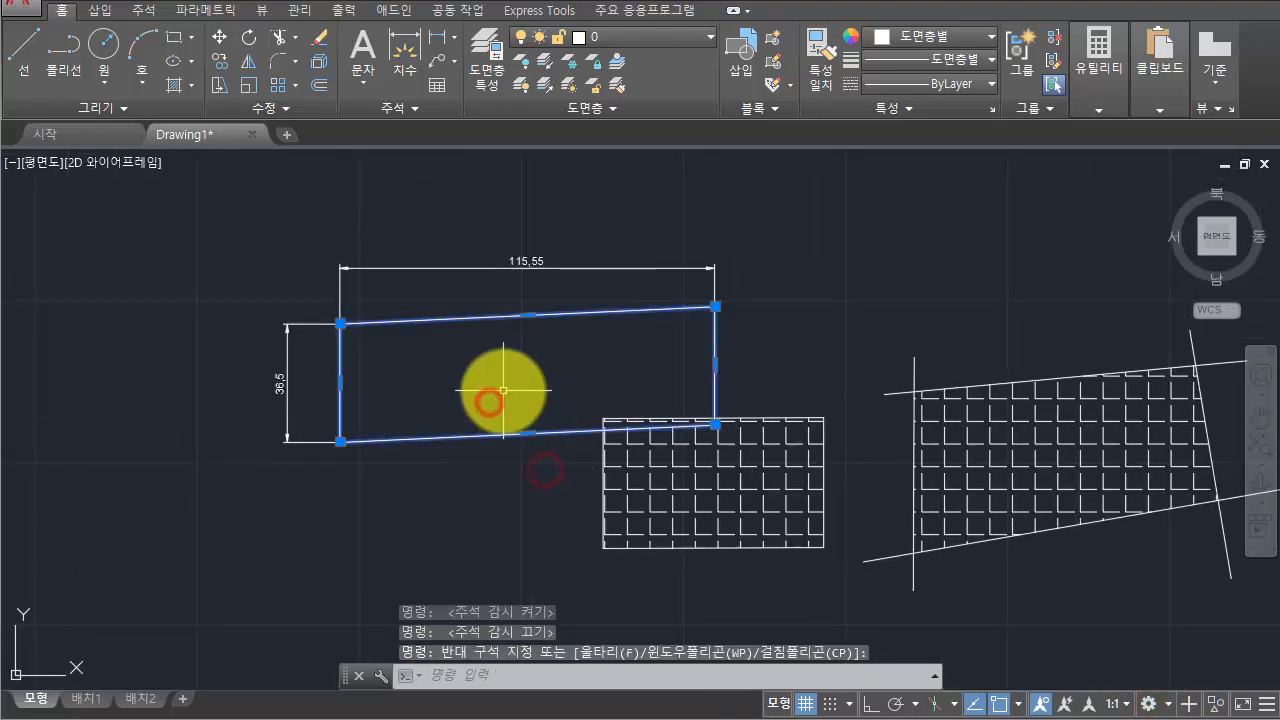
{"action": "key", "text": "m"}
{"action": "key", "text": "Return"}
{"action": "left_click", "coordinate": [501, 390]}
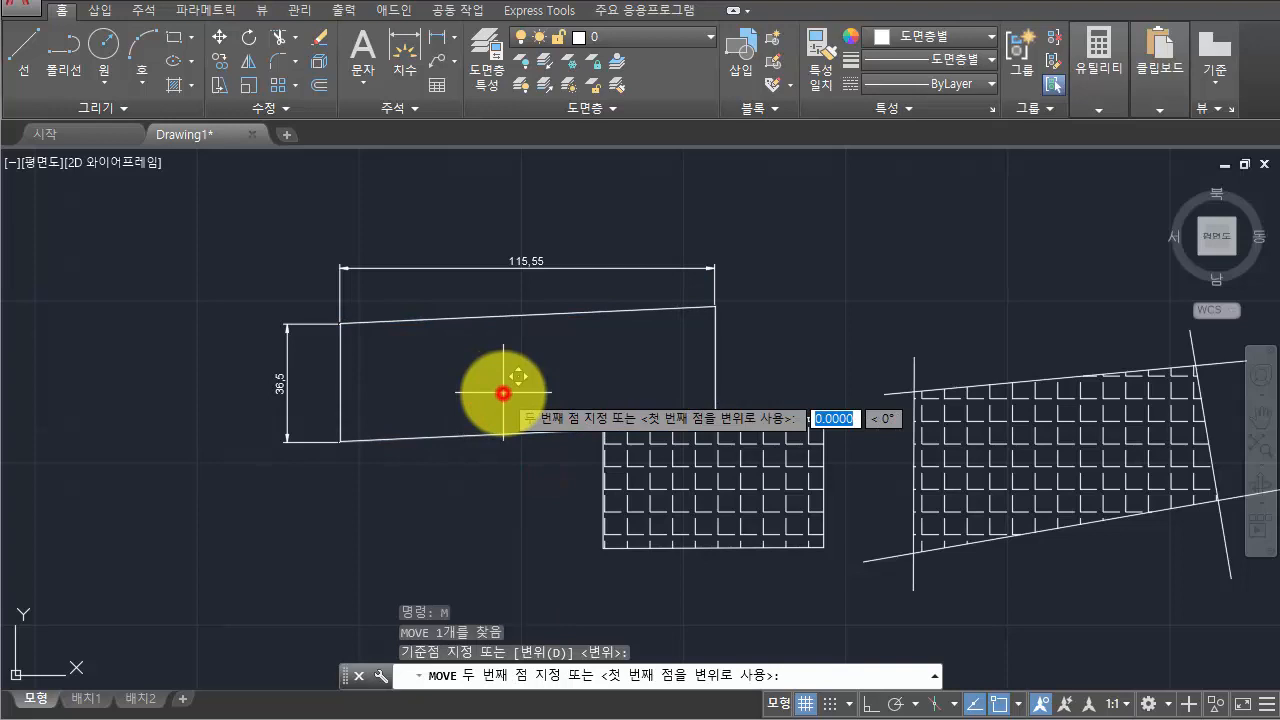
{"action": "left_click", "coordinate": [422, 531]}
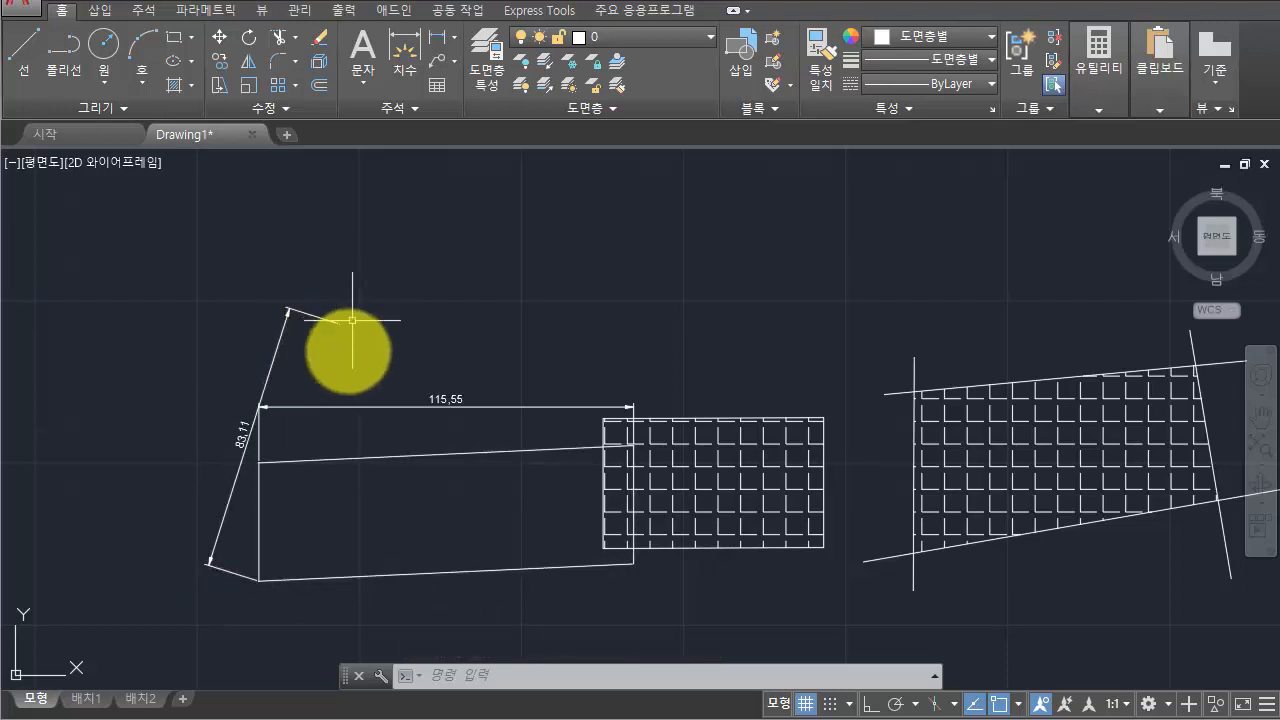
Move the dimensioned shape up and to the right, above the hatched rectangle
{"action": "left_click", "coordinate": [400, 462]}
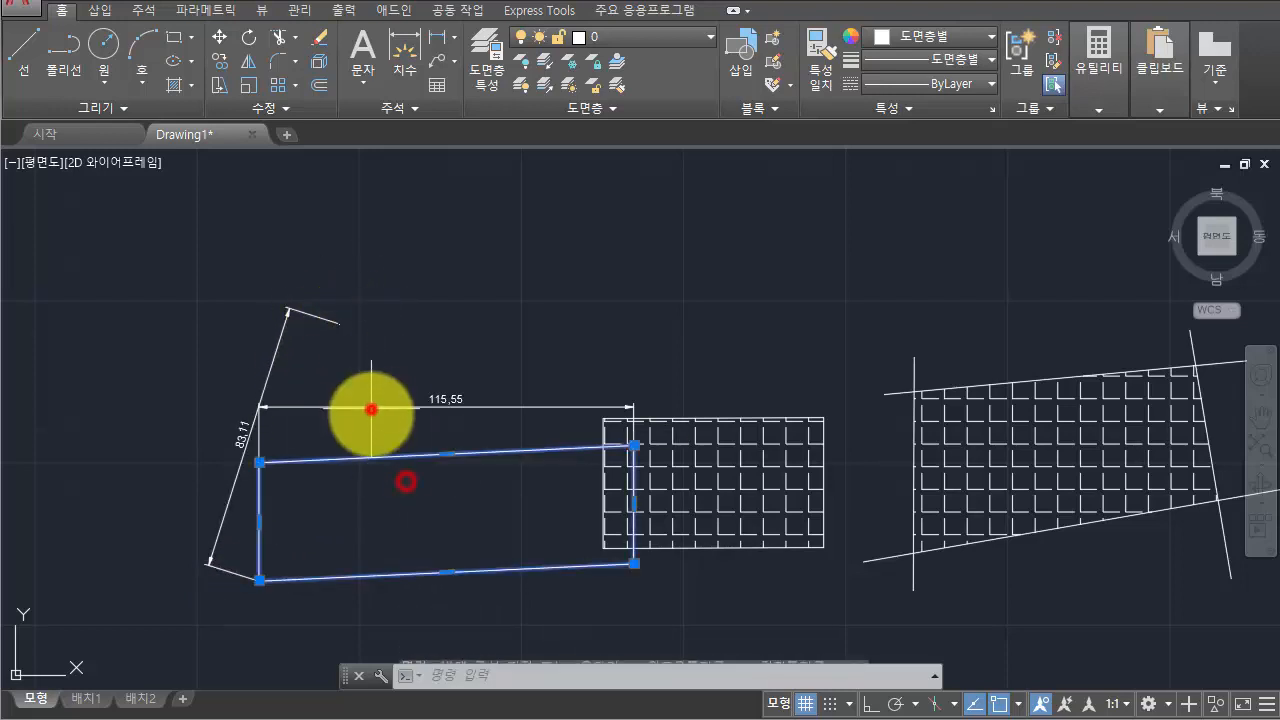
{"action": "type", "text": "m"}
{"action": "key", "text": "Return"}
{"action": "left_click", "coordinate": [374, 424]}
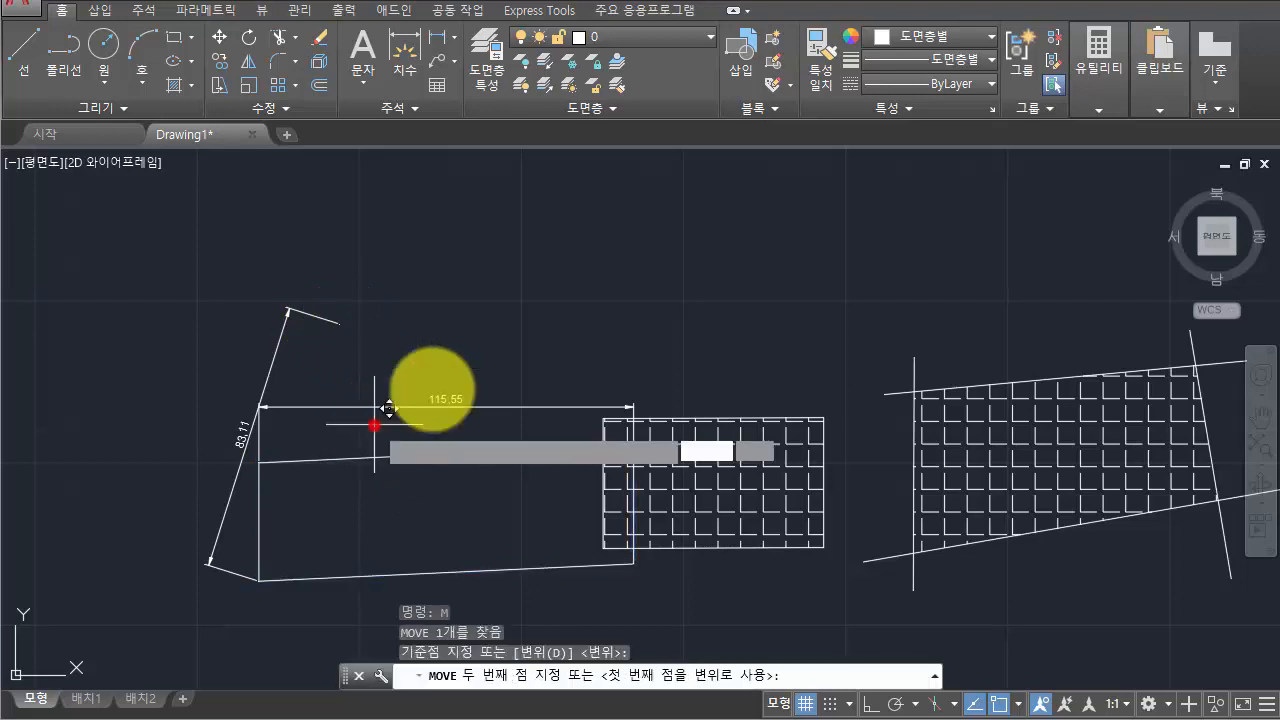
{"action": "left_click", "coordinate": [617, 257]}
Stretch the lower-left corner of the dimensioned shape downward
{"action": "left_click", "coordinate": [507, 418]}
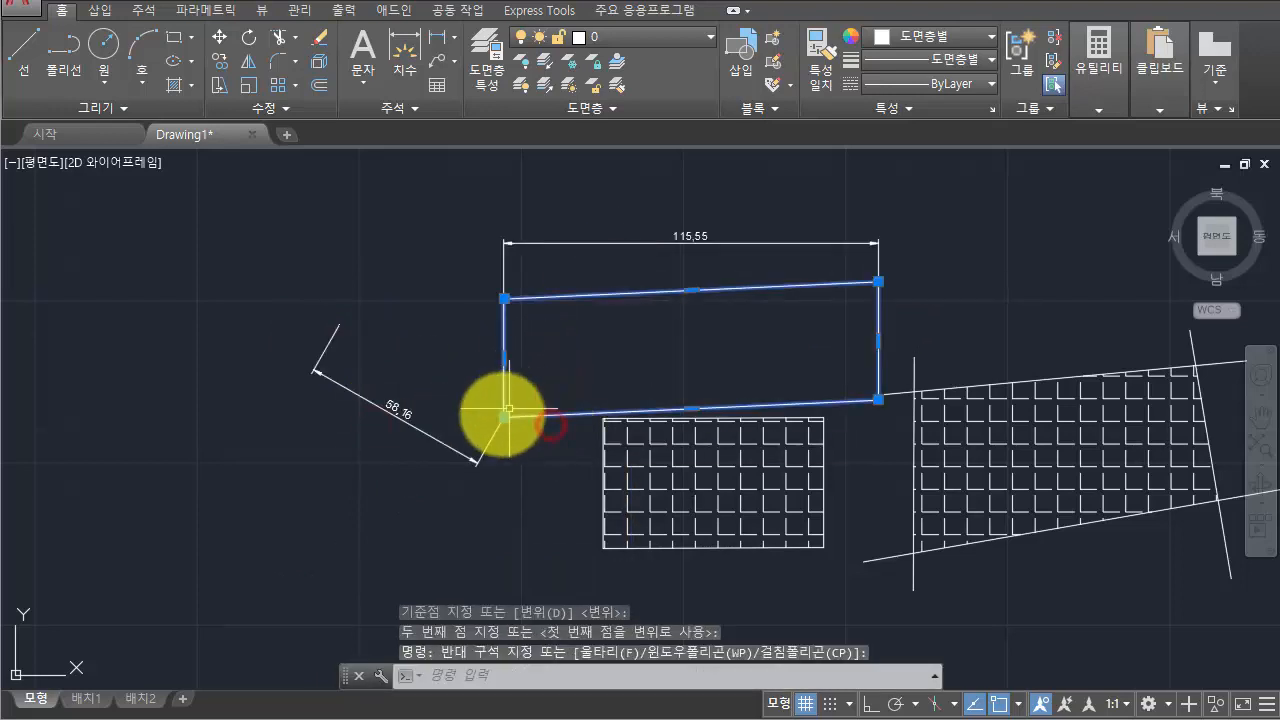
{"action": "left_click", "coordinate": [503, 417]}
{"action": "left_click", "coordinate": [492, 518]}
Delete the dimensioned shape together with both of its dimensions
{"action": "left_click", "coordinate": [534, 560]}
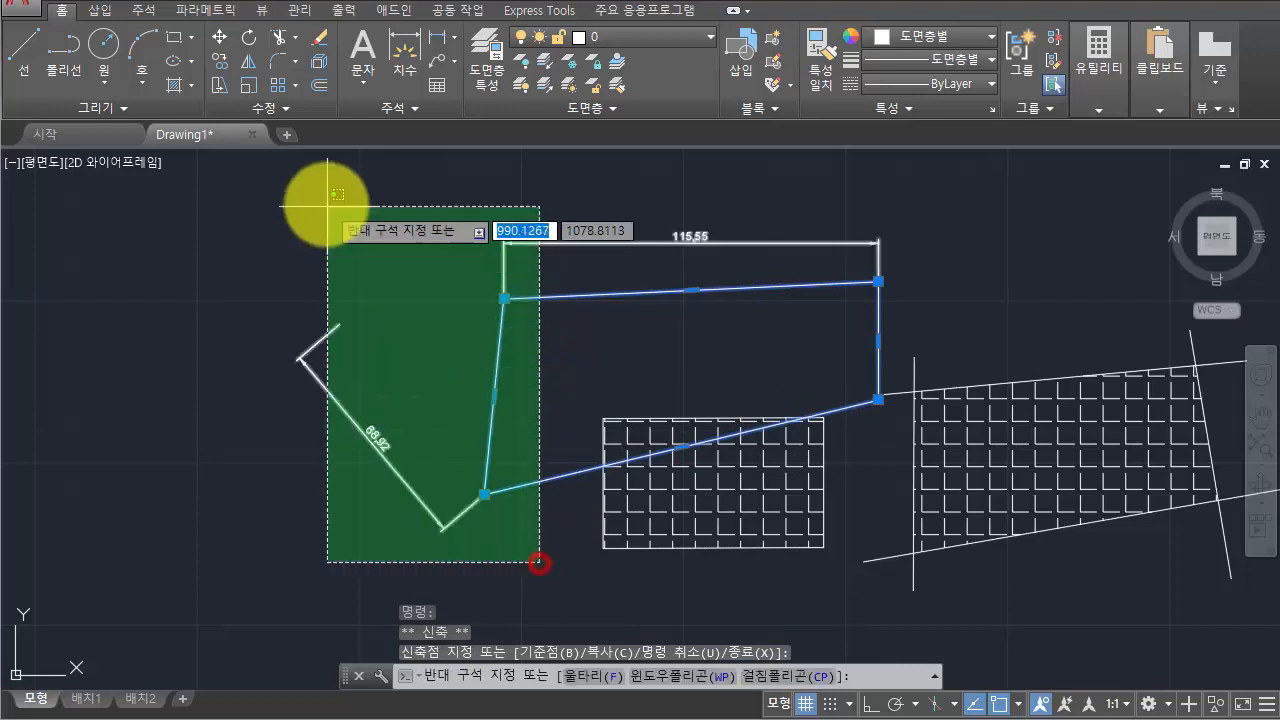
{"action": "left_click", "coordinate": [326, 206]}
{"action": "key", "text": "Delete"}
Reshape the hatched rectangle's boundary by stretching its upper edge up, then down and to the left, and raising its upper-right corner
{"action": "mouse_move", "coordinate": [829, 329]}
{"action": "middle_mouse_down"}
{"action": "mouse_move", "coordinate": [580, 309]}
{"action": "mouse_move", "coordinate": [663, 240]}
{"action": "middle_mouse_up"}
{"action": "middle_click_drag", "start_coordinate": [775, 215], "coordinate": [736, 219]}
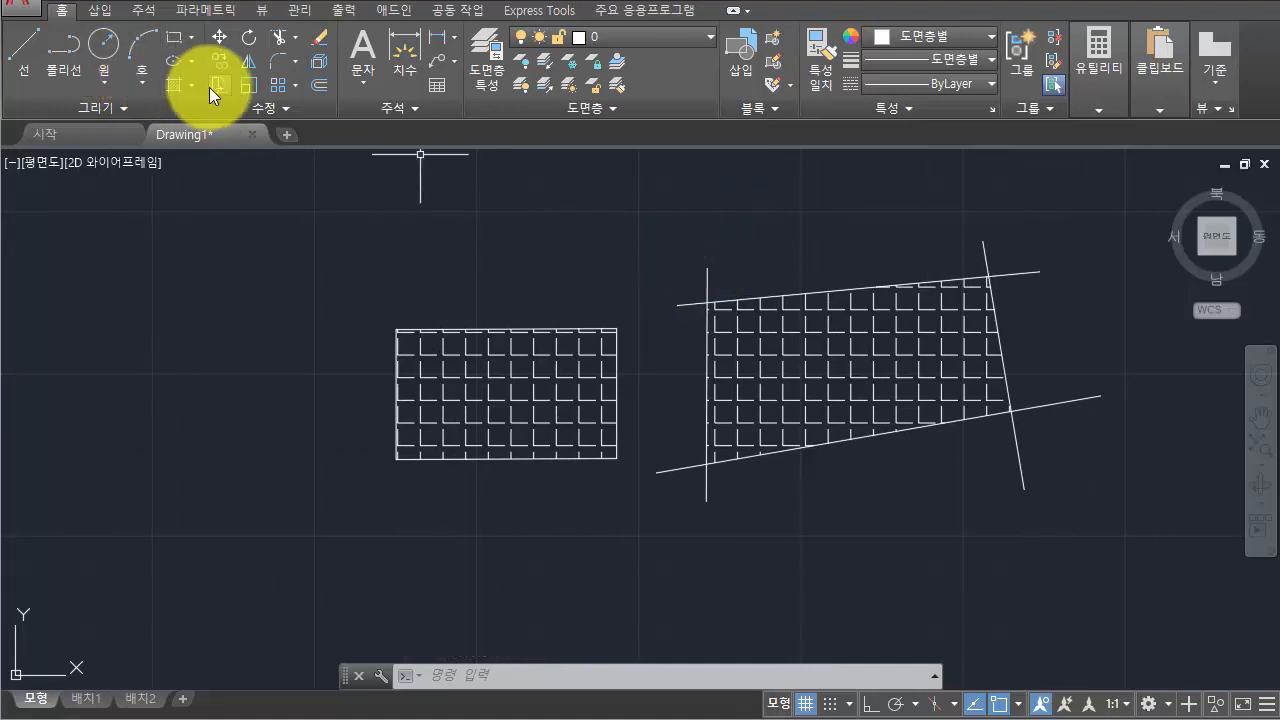
{"action": "left_click", "coordinate": [528, 328]}
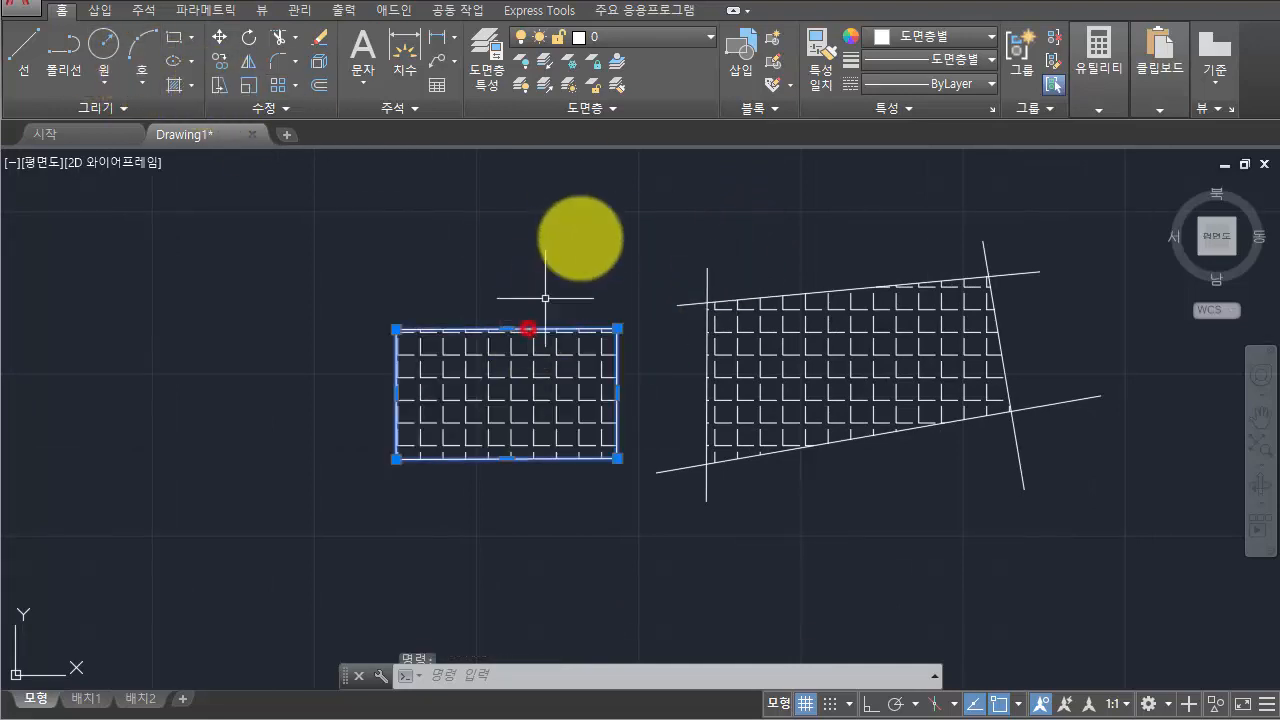
{"action": "left_click", "coordinate": [507, 328]}
{"action": "left_click", "coordinate": [518, 210]}
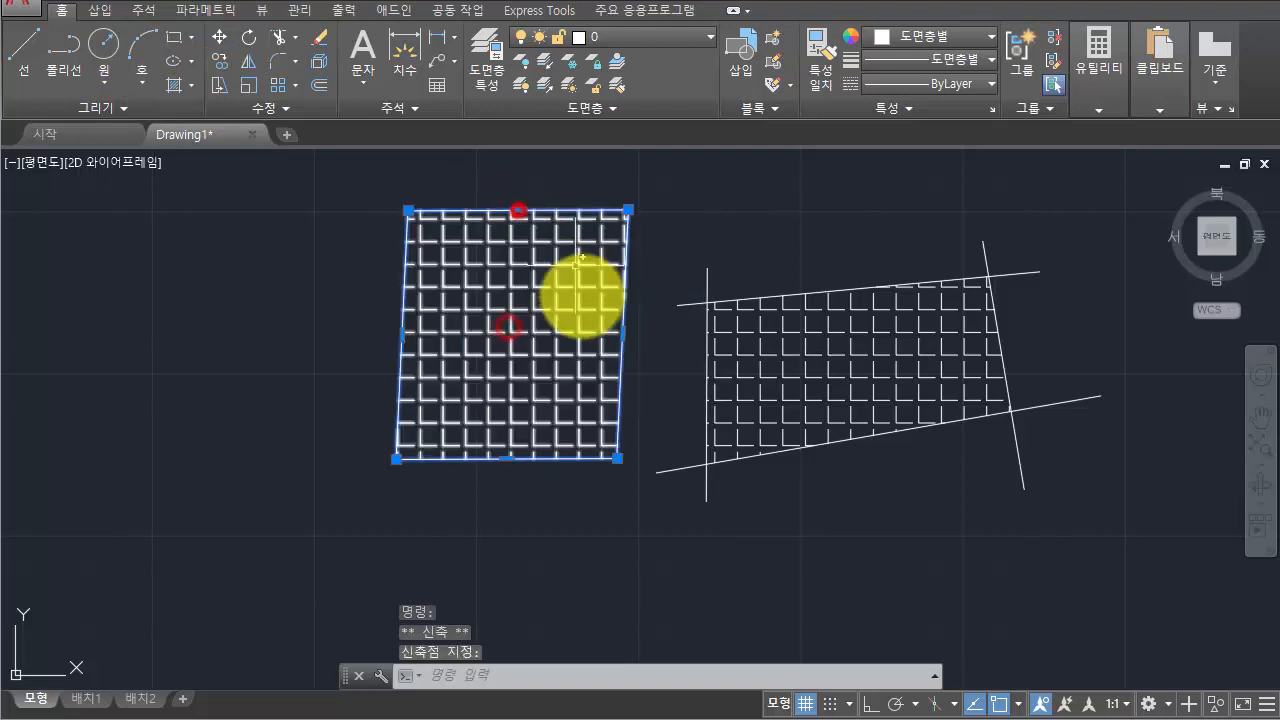
{"action": "left_click", "coordinate": [521, 210]}
{"action": "left_click", "coordinate": [459, 362]}
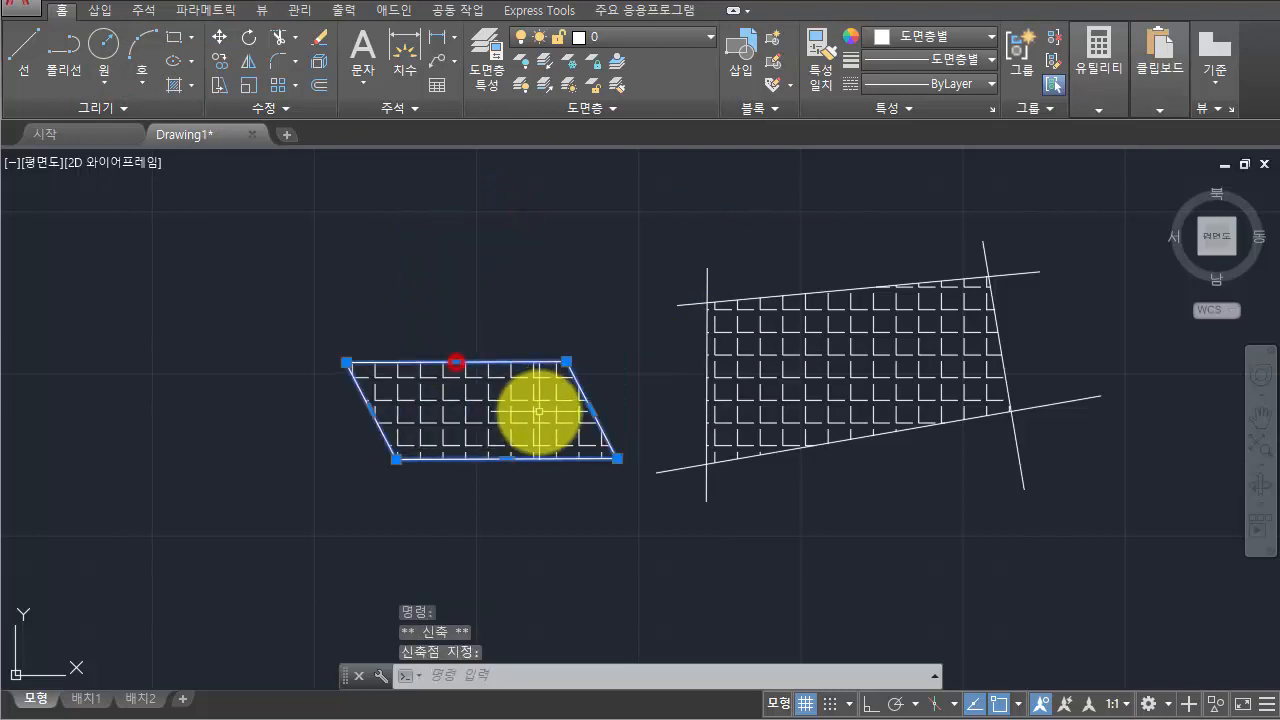
{"action": "left_click", "coordinate": [618, 290]}
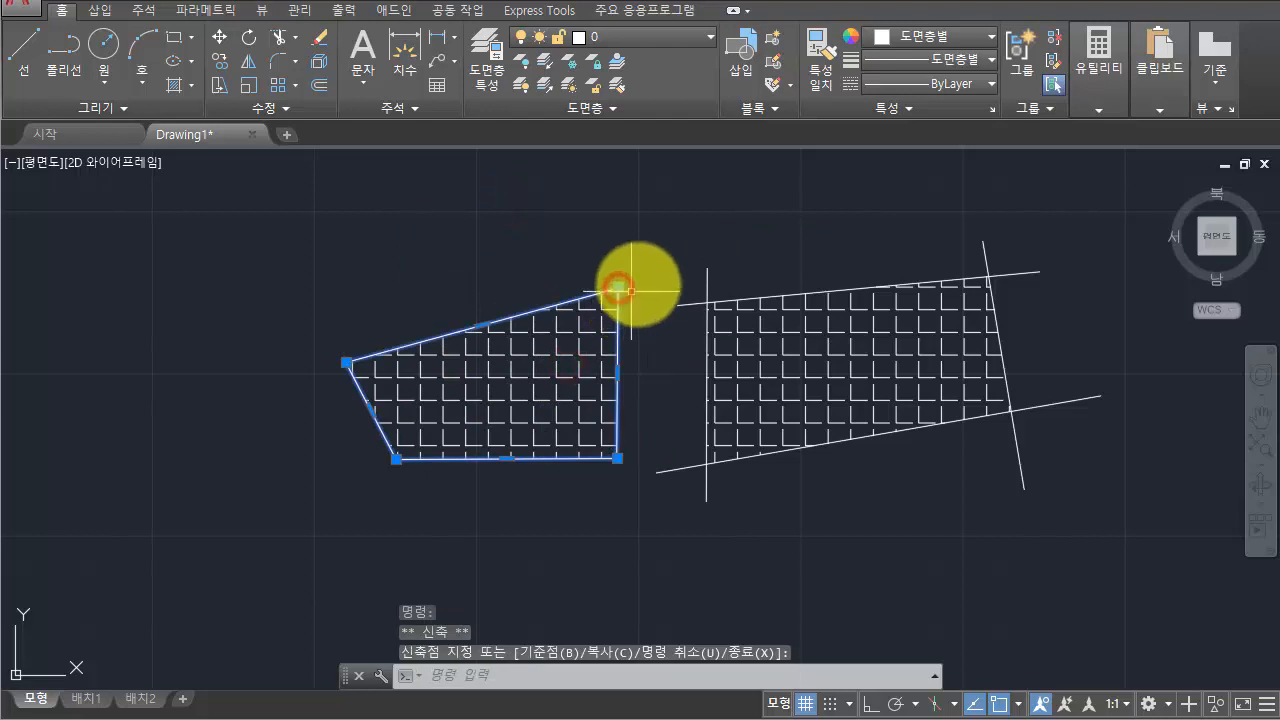
{"action": "key", "text": "Escape"}
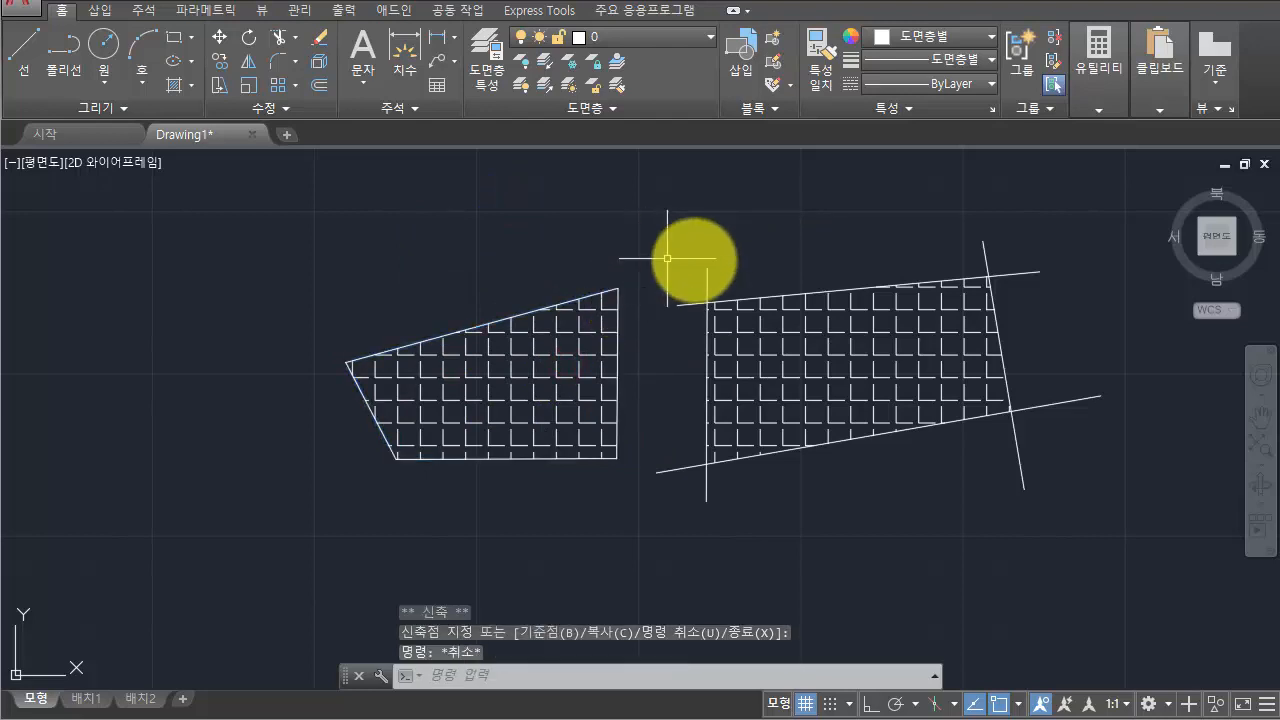
Select the closed polyline around the left hatch to examine its boundary, and clear the selection
{"action": "middle_click_drag", "start_coordinate": [843, 251], "coordinate": [756, 273]}
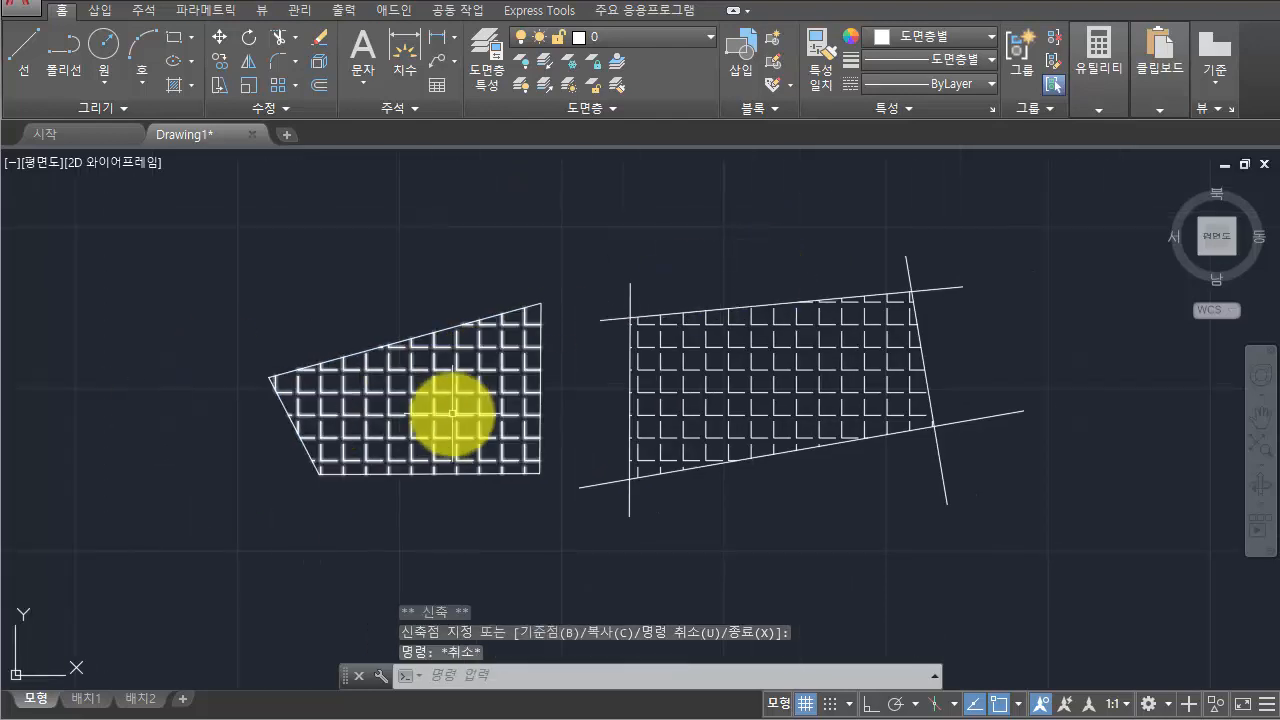
{"action": "mouse_move", "coordinate": [453, 412]}
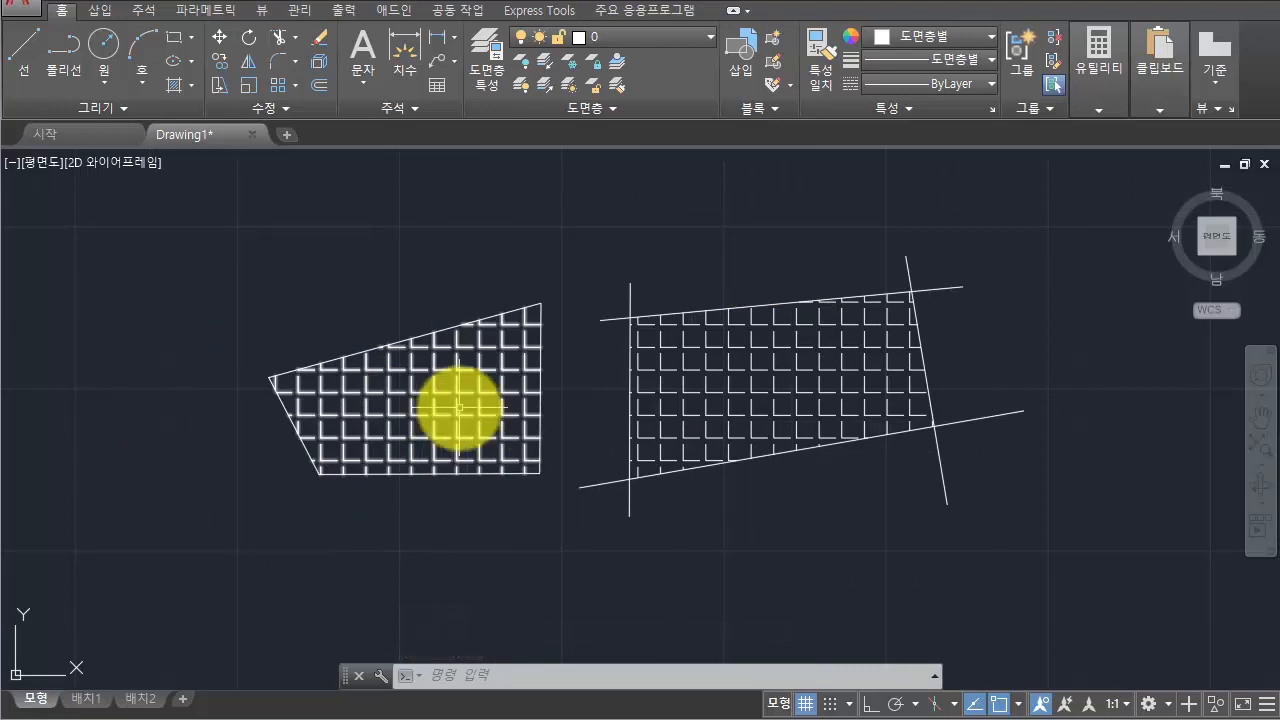
{"action": "left_click", "coordinate": [442, 330]}
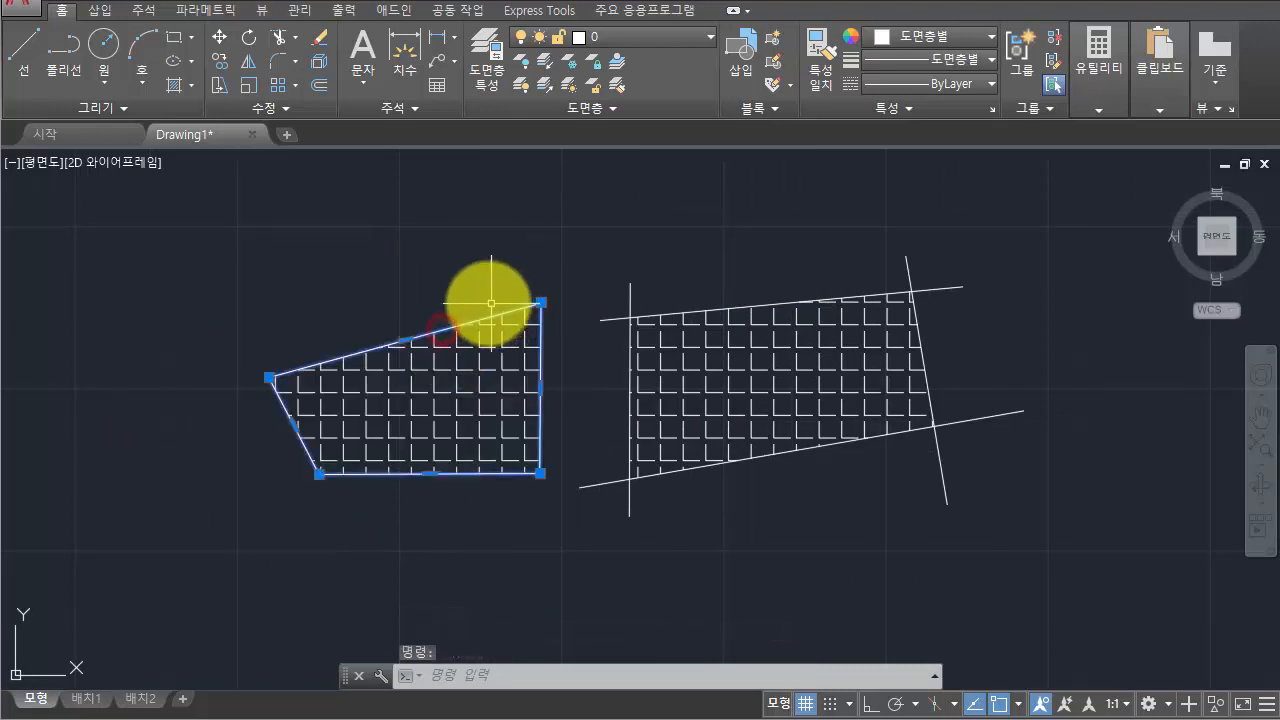
{"action": "right_click", "coordinate": [476, 253]}
{"action": "left_click", "coordinate": [401, 238]}
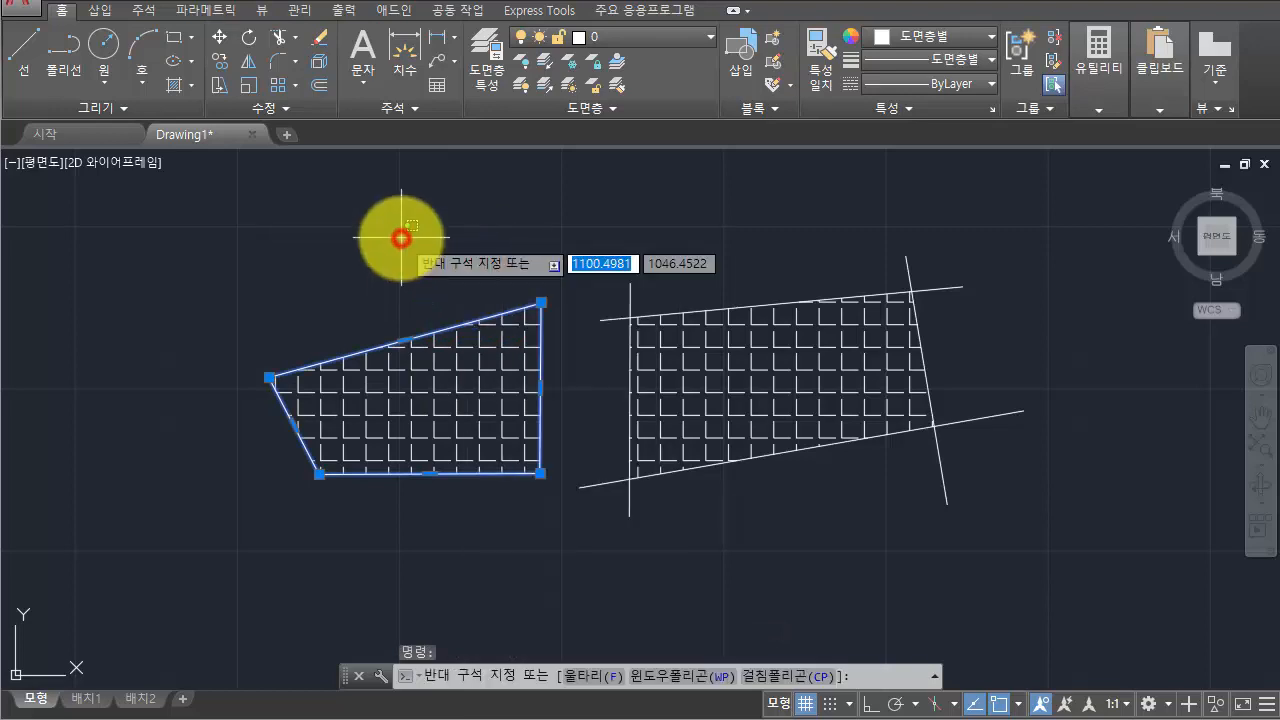
{"action": "key", "text": "Escape"}
{"action": "key", "text": "Escape"}
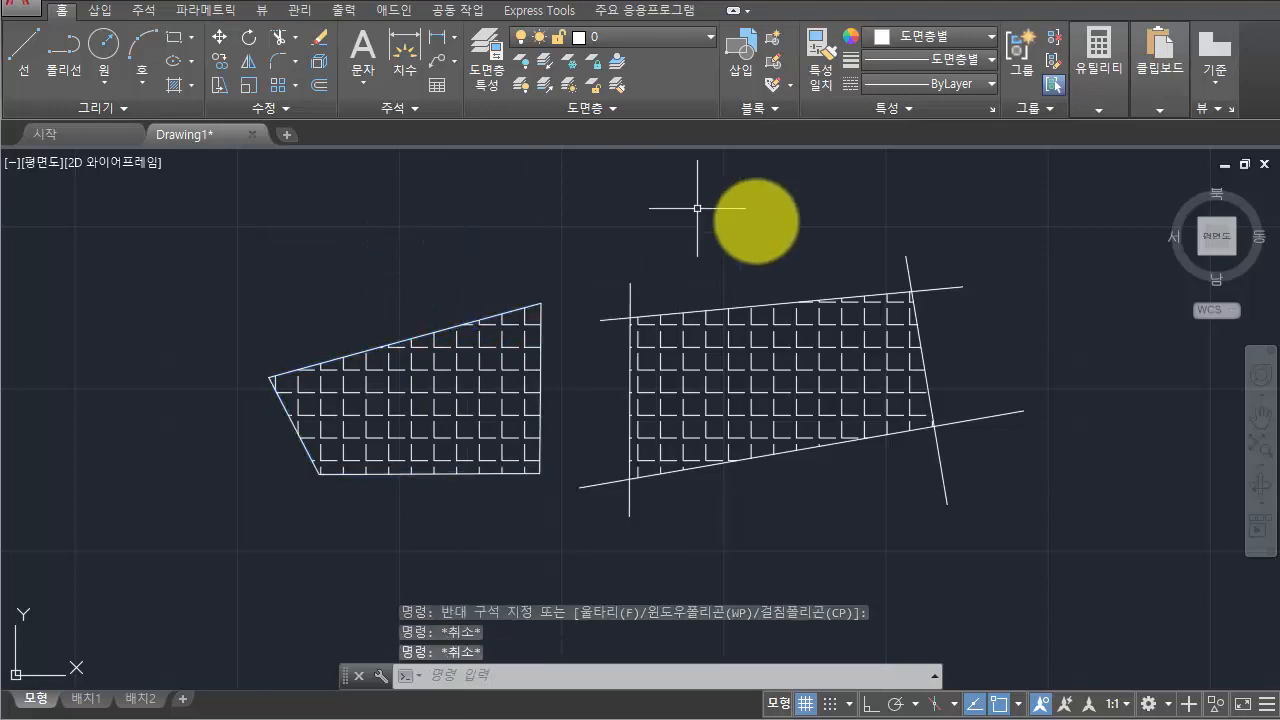
Select the two side lines bounding the right hatch to examine them as separate objects, and clear the selection
{"action": "left_click", "coordinate": [909, 268]}
{"action": "left_click", "coordinate": [678, 293]}
{"action": "left_click", "coordinate": [580, 287]}
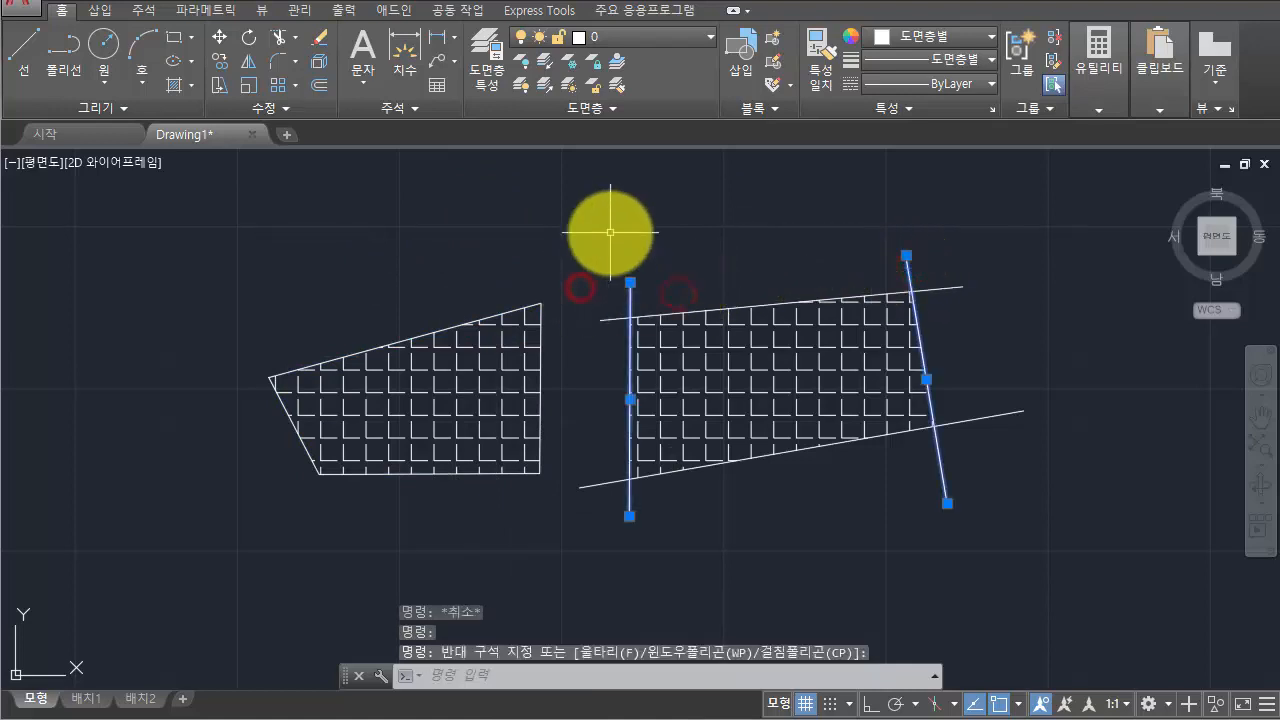
{"action": "key", "text": "Escape"}
{"action": "key", "text": "Escape"}
Draw a four-sided polyline to the right of the hatched shapes, ending its last segment on the start point
{"action": "type", "text": "p"}
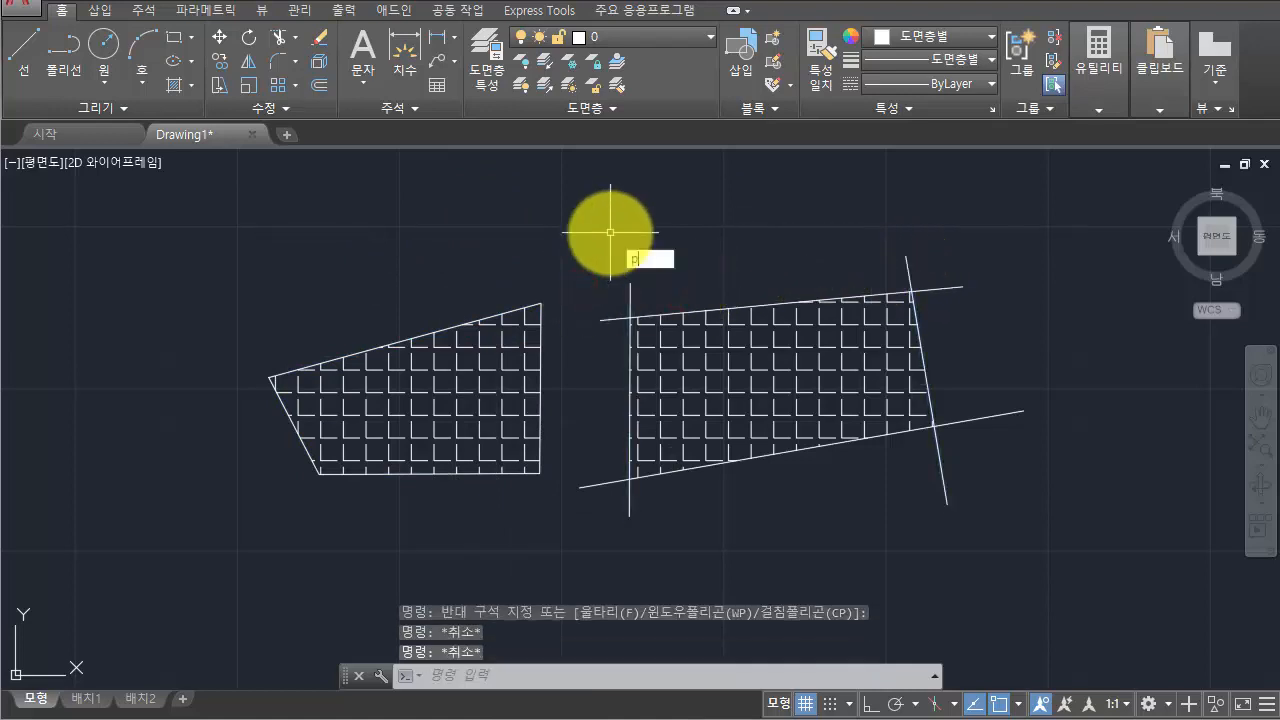
{"action": "type", "text": "l"}
{"action": "key", "text": "Return"}
{"action": "middle_click_drag", "start_coordinate": [900, 369], "coordinate": [413, 355]}
{"action": "left_click", "coordinate": [723, 236]}
{"action": "left_click", "coordinate": [945, 220]}
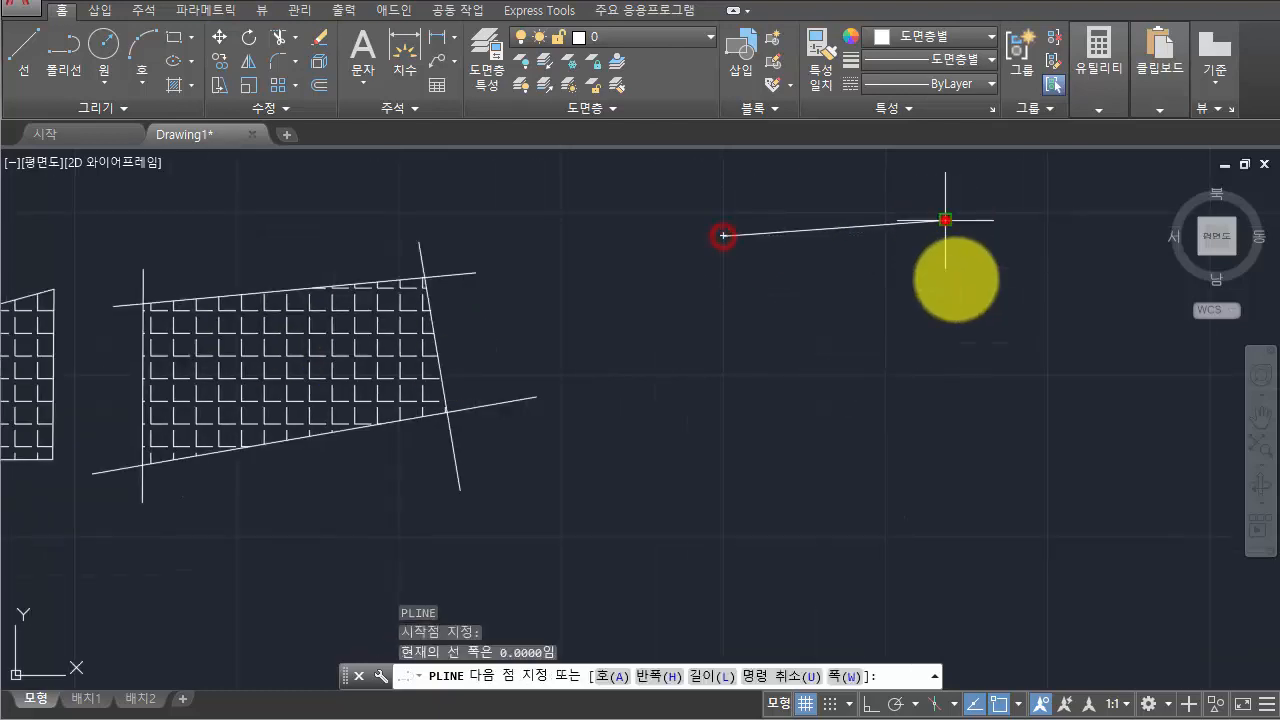
{"action": "left_click", "coordinate": [968, 436]}
{"action": "left_click", "coordinate": [648, 452]}
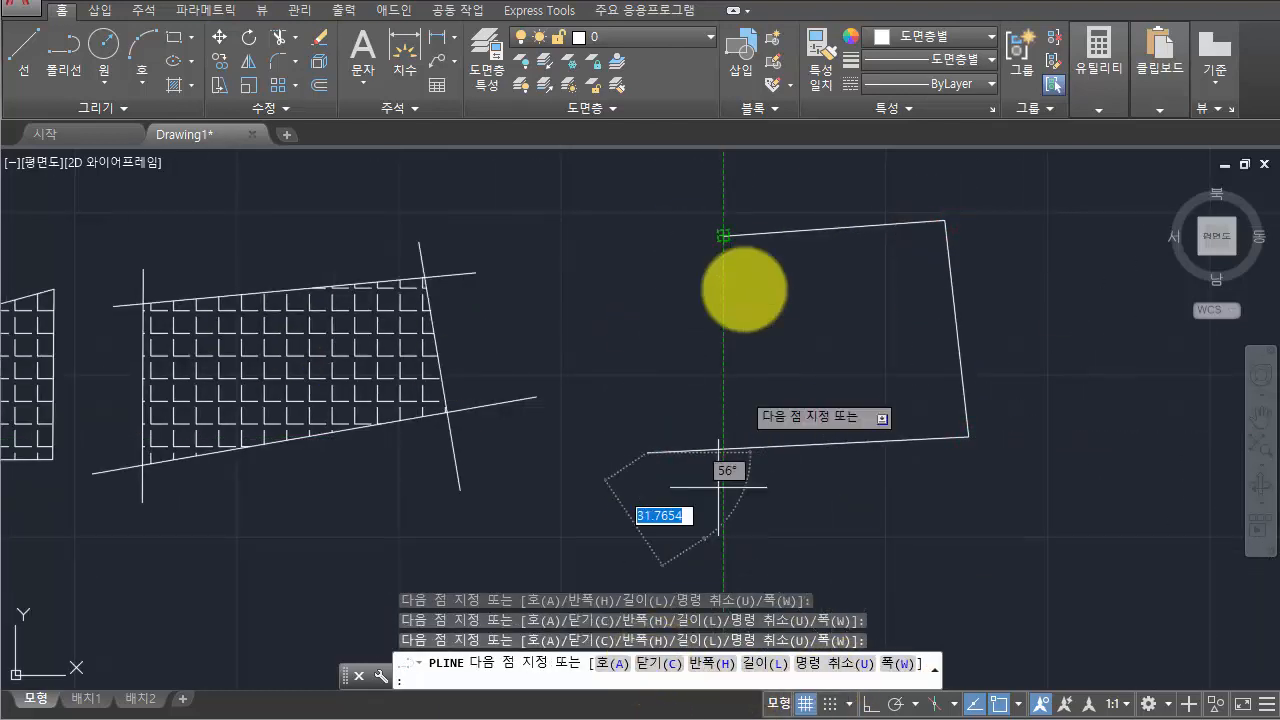
{"action": "left_click", "coordinate": [721, 240]}
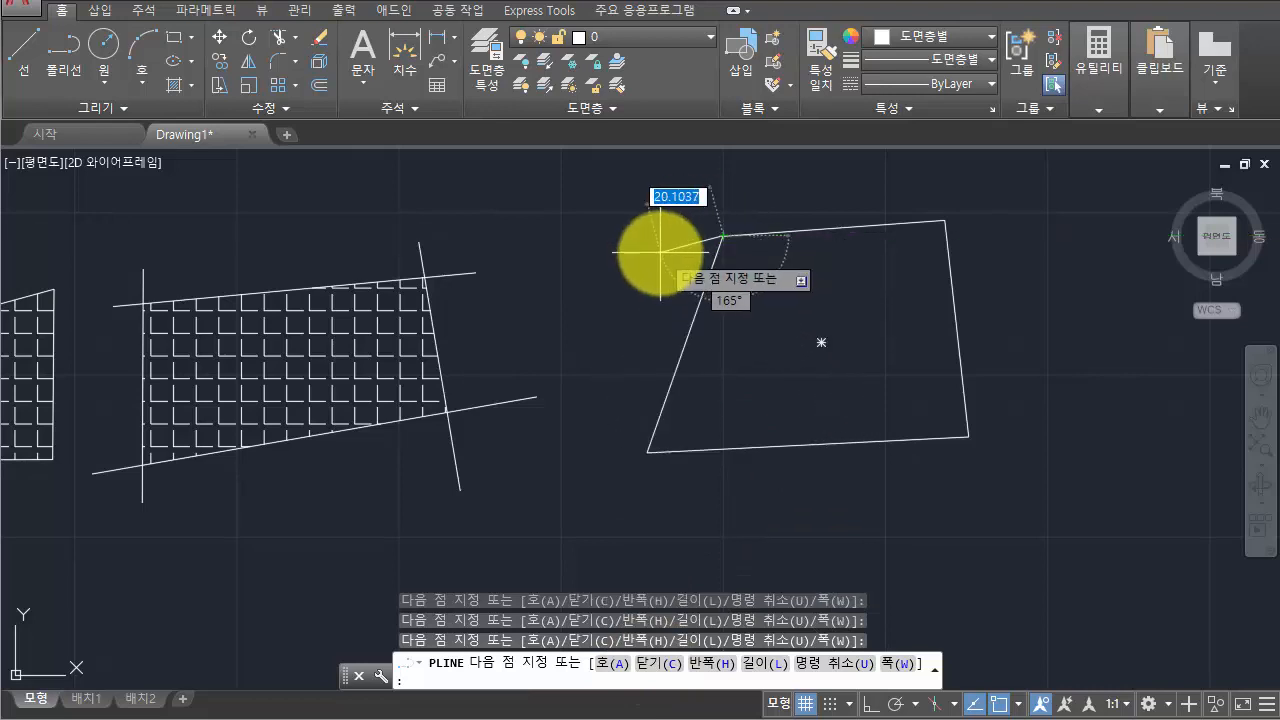
{"action": "key", "text": "Return"}
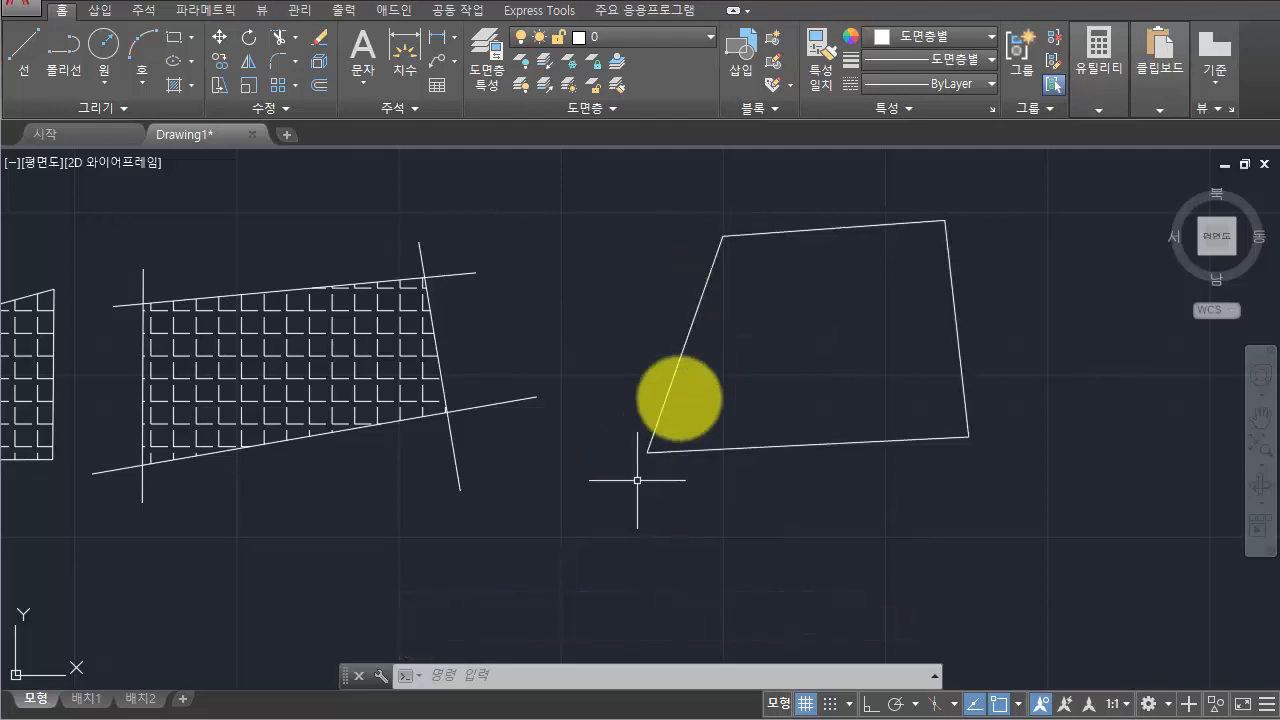
Stretch the new polyline's slanted left edge outward to the left, and again down and to the left
{"action": "left_click", "coordinate": [733, 270]}
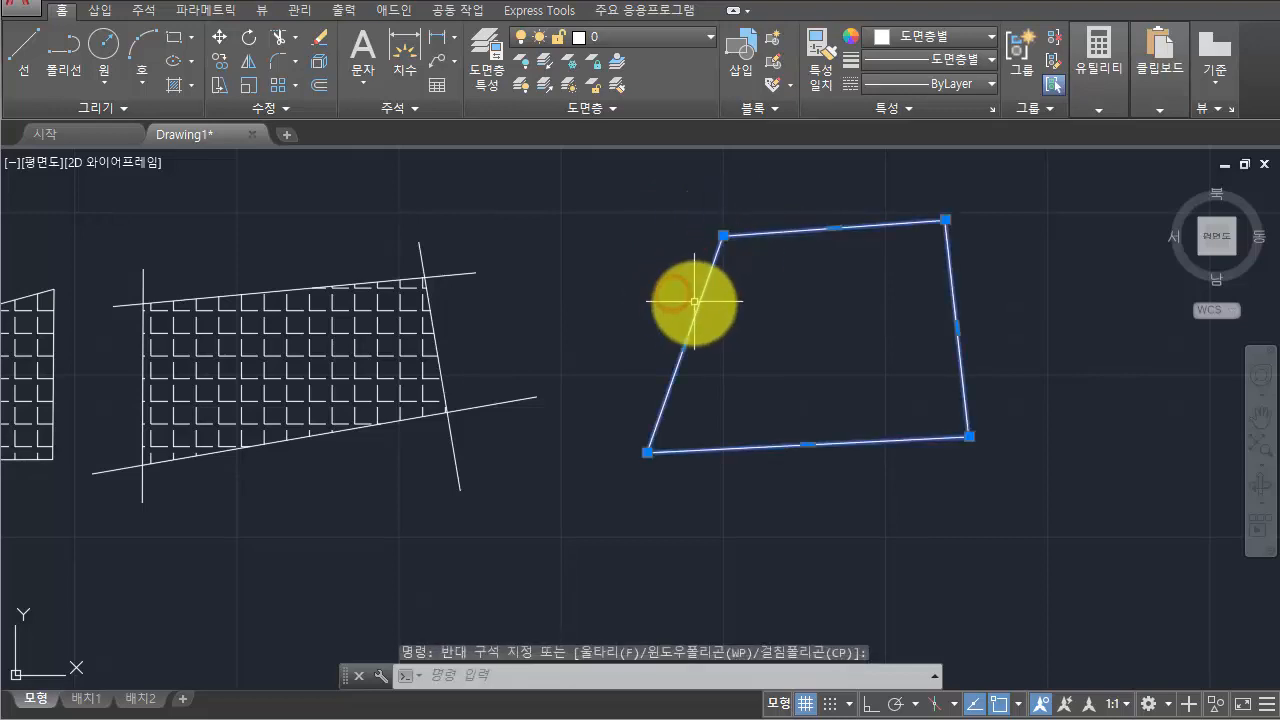
{"action": "left_click", "coordinate": [686, 344]}
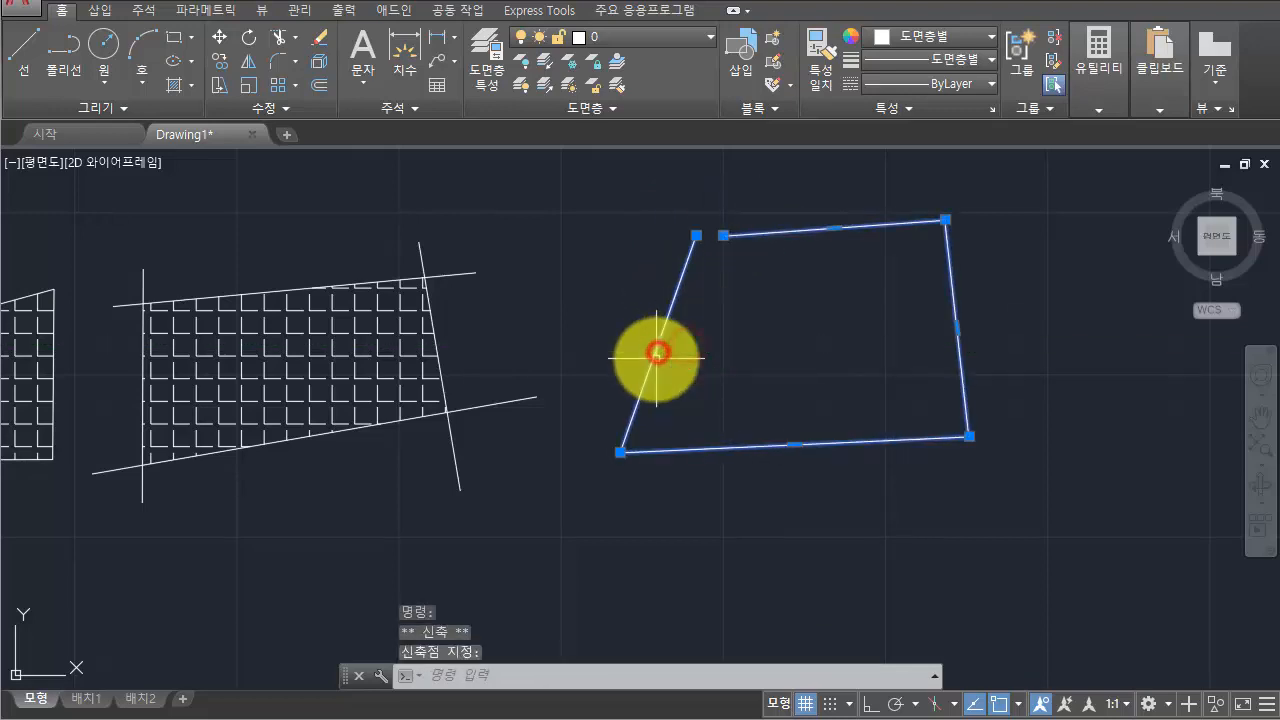
{"action": "left_click", "coordinate": [606, 403]}
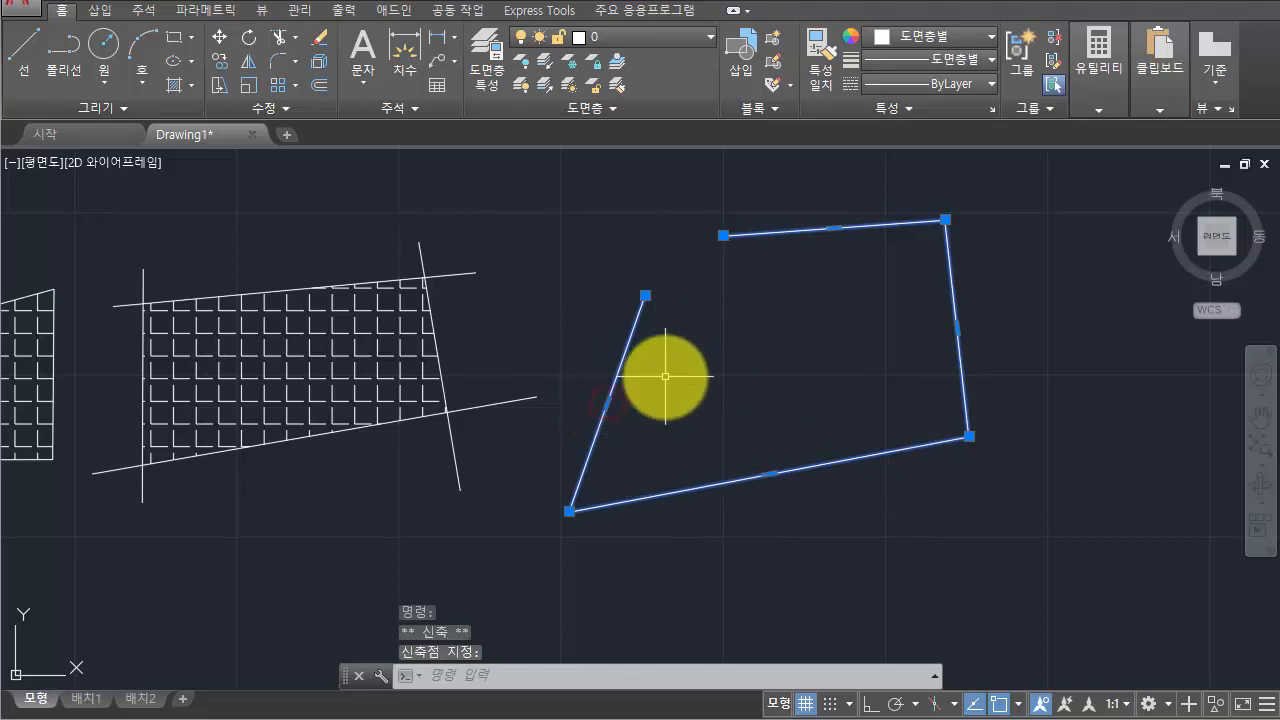
{"action": "middle_click_drag", "start_coordinate": [666, 376], "coordinate": [848, 380]}
{"action": "scroll", "coordinate": [848, 380], "scroll_direction": "down", "scroll_amount": 2}
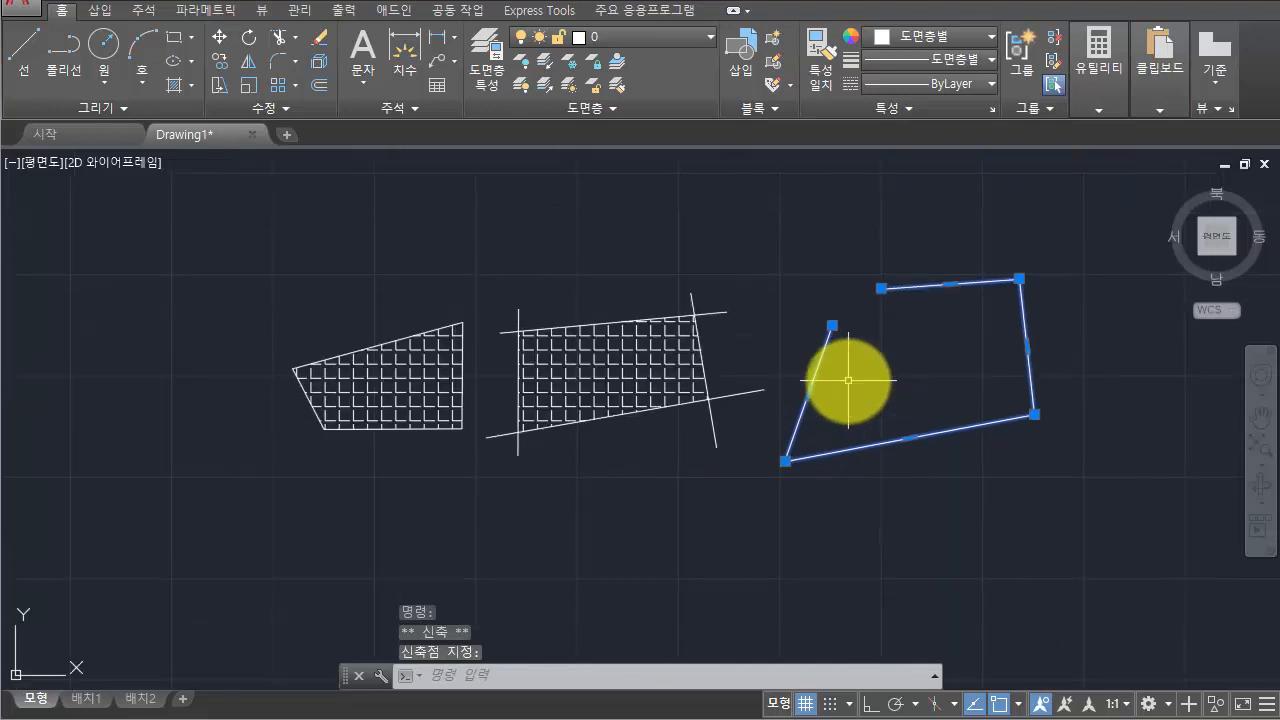
Undo both stretches of the new polyline's left edge
{"action": "key", "text": "ctrl+z"}
{"action": "key", "text": "ctrl+z"}
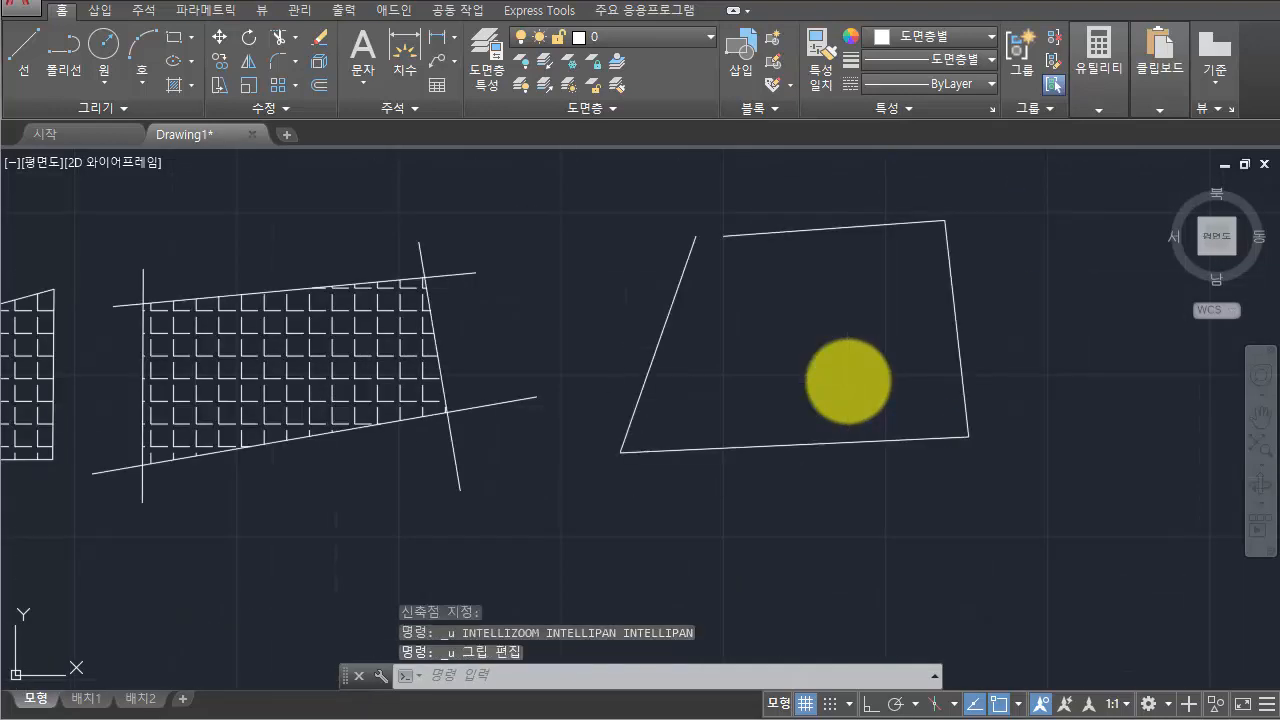
{"action": "key", "text": "ctrl+z"}
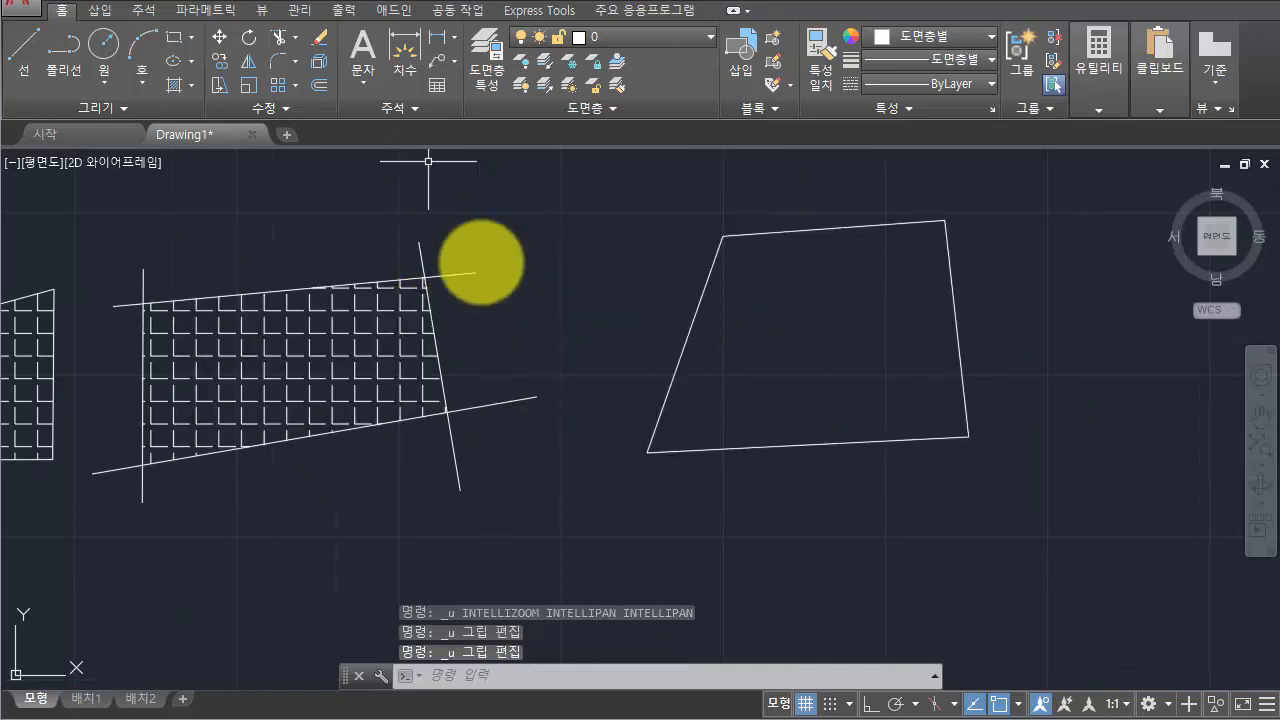
Stretch the right end of the right hatch's lower boundary line down, below the end of the right side line, and clear the selection
{"action": "middle_click_drag", "start_coordinate": [457, 309], "coordinate": [677, 345]}
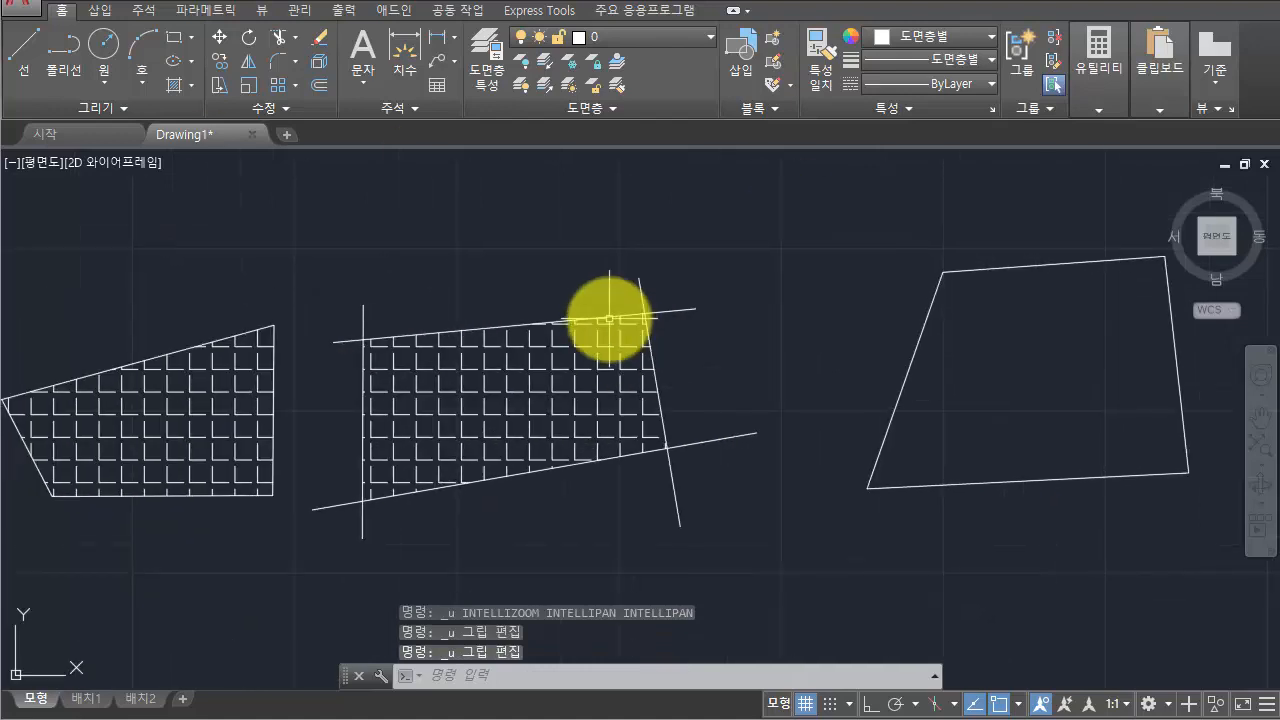
{"action": "left_click", "coordinate": [763, 448]}
{"action": "left_click", "coordinate": [737, 383]}
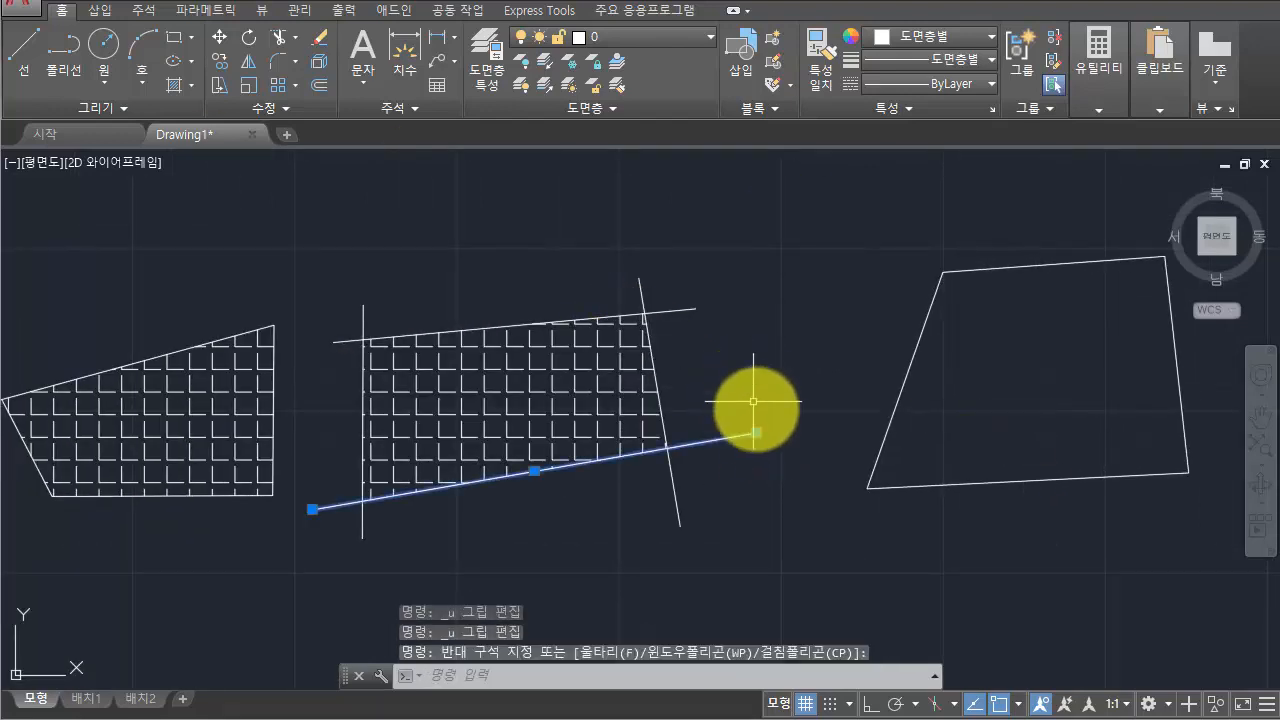
{"action": "left_click", "coordinate": [756, 432]}
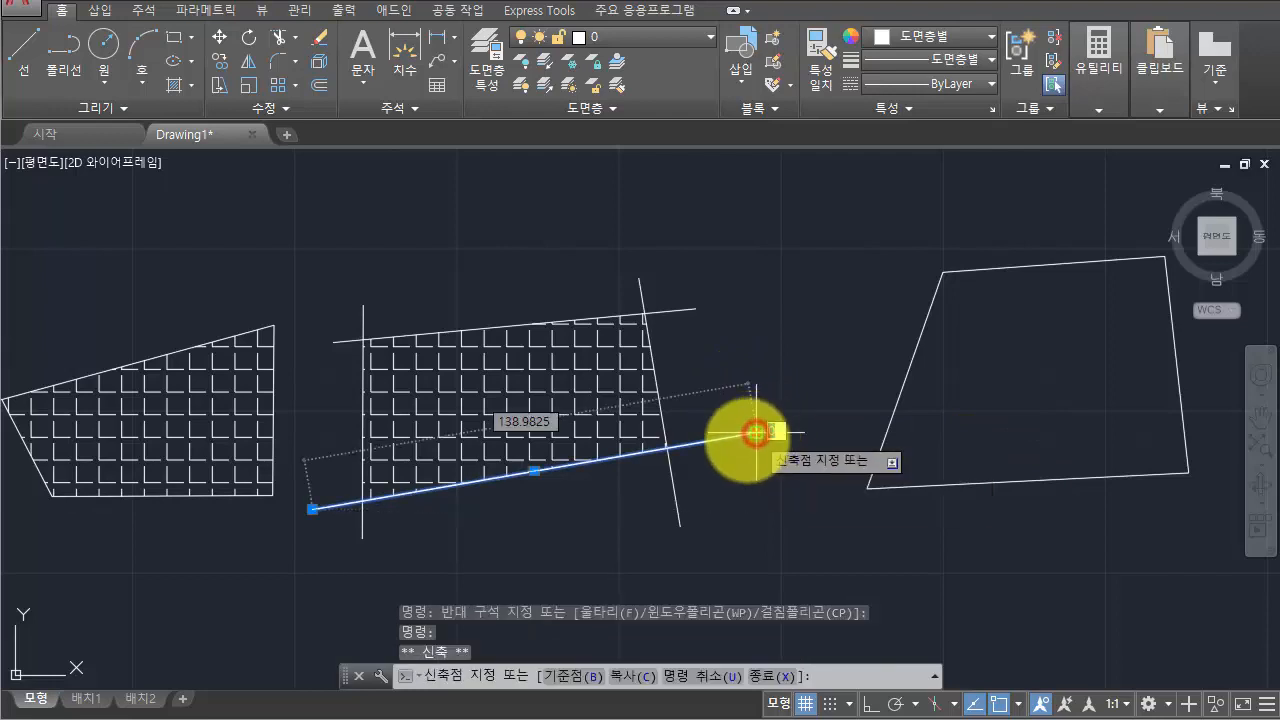
{"action": "scroll", "coordinate": [660, 518], "scroll_direction": "up", "scroll_amount": 4}
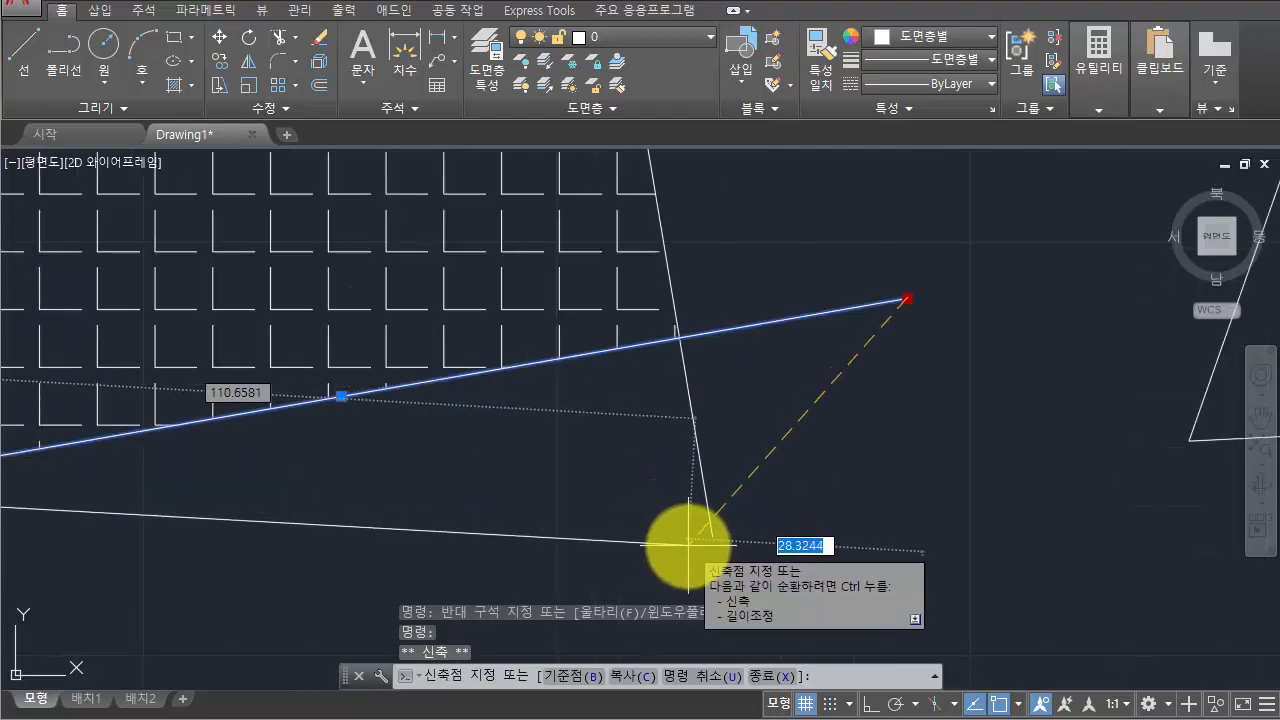
{"action": "key", "text": "Down"}
{"action": "left_click", "coordinate": [753, 561]}
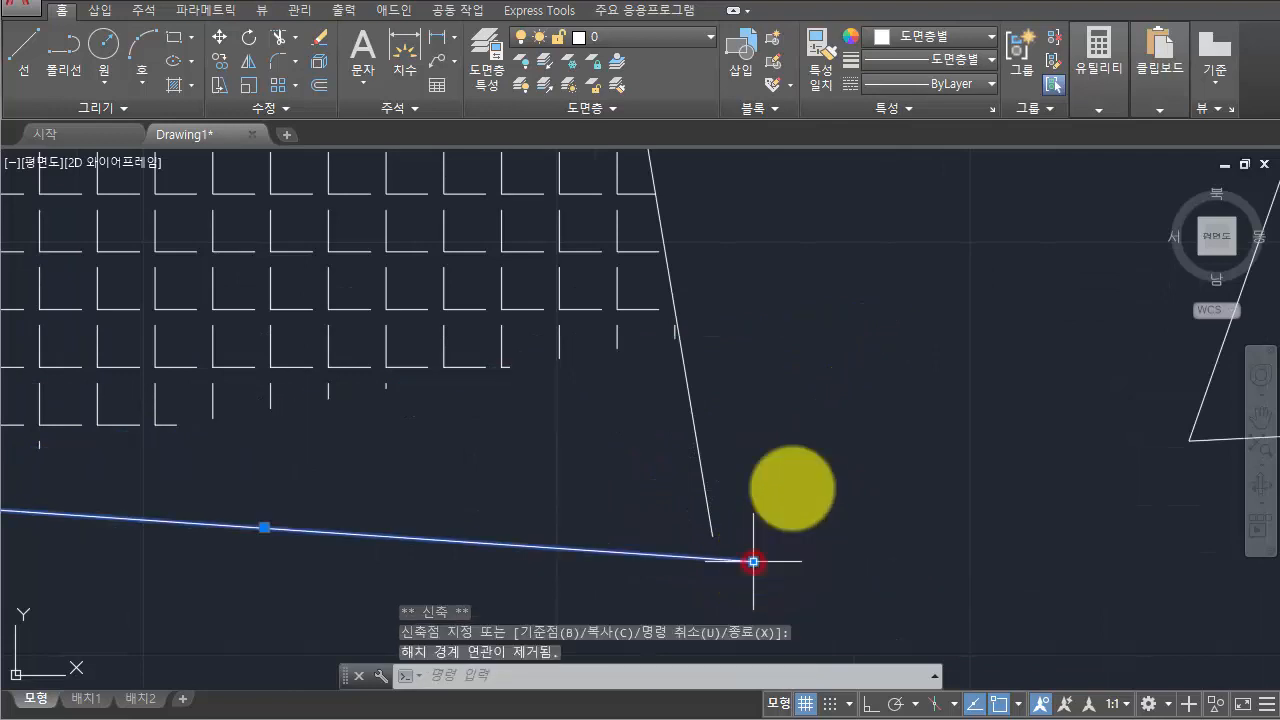
{"action": "scroll", "coordinate": [820, 441], "scroll_direction": "down", "scroll_amount": 2}
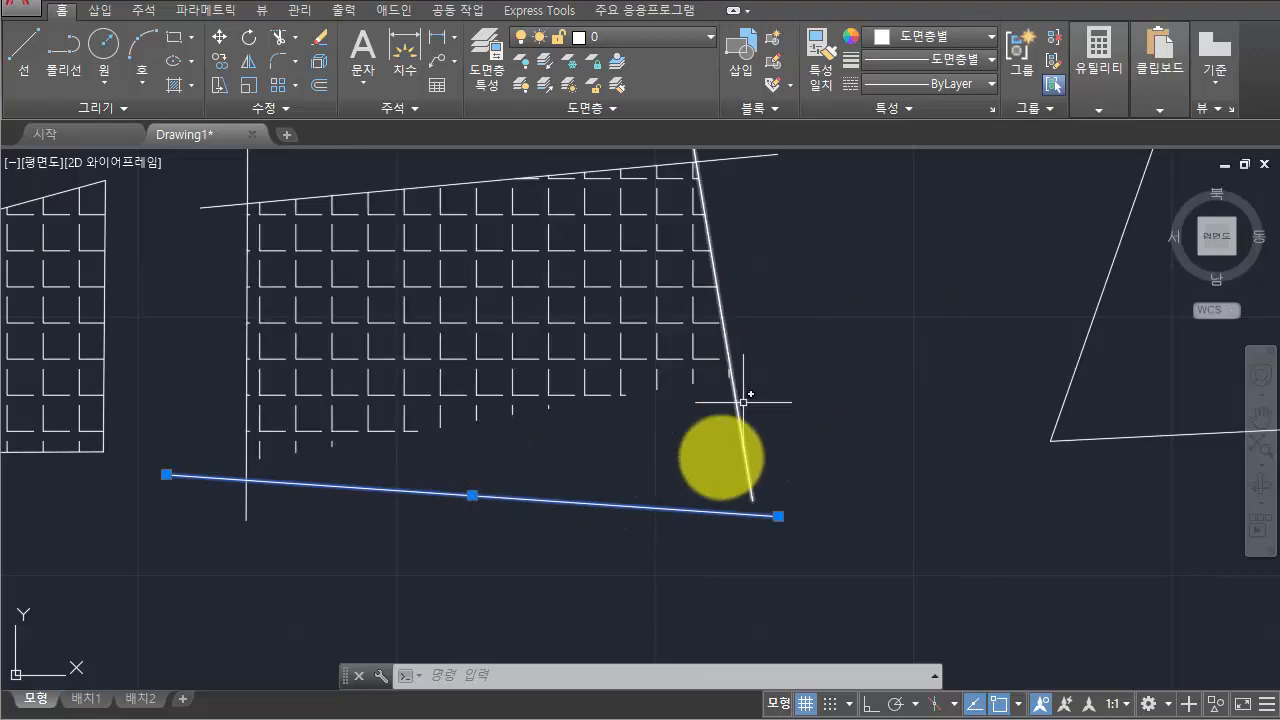
{"action": "middle_click_drag", "start_coordinate": [806, 382], "coordinate": [846, 492]}
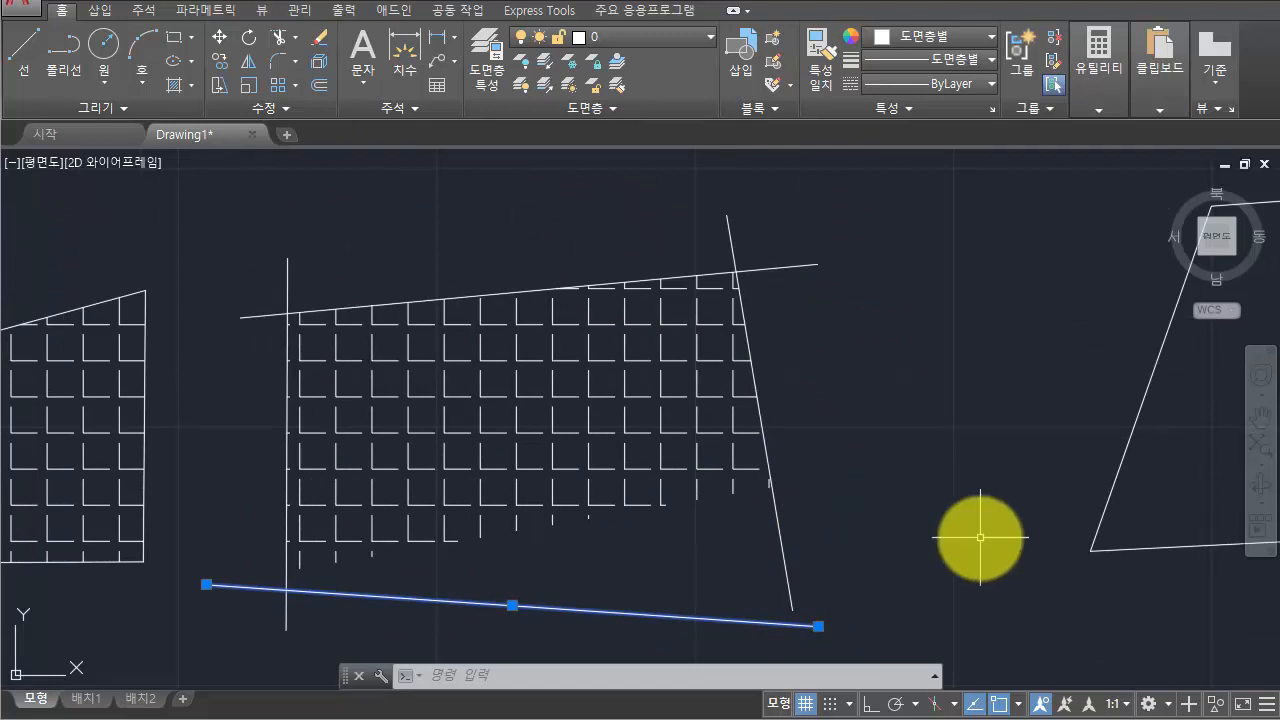
{"action": "scroll", "coordinate": [937, 480], "scroll_direction": "down", "scroll_amount": 4}
{"action": "scroll", "coordinate": [764, 527], "scroll_direction": "up", "scroll_amount": 2}
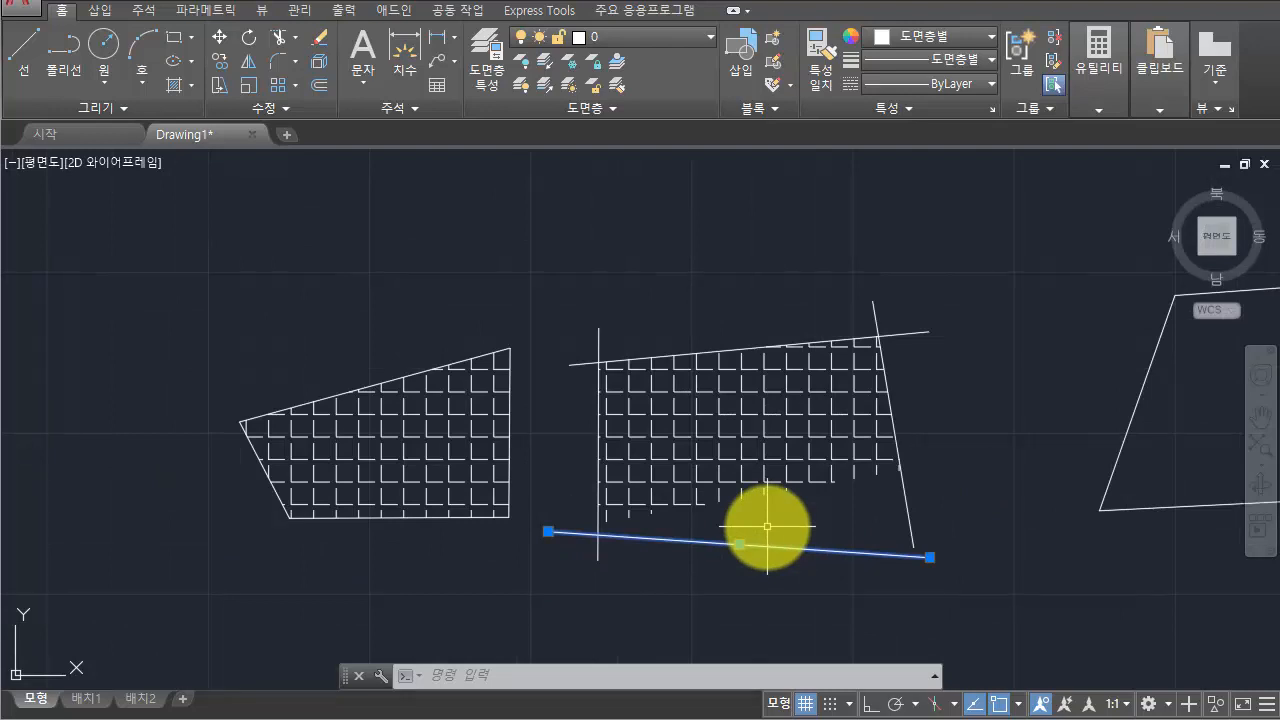
{"action": "key", "text": "Escape"}
{"action": "key", "text": "Escape"}
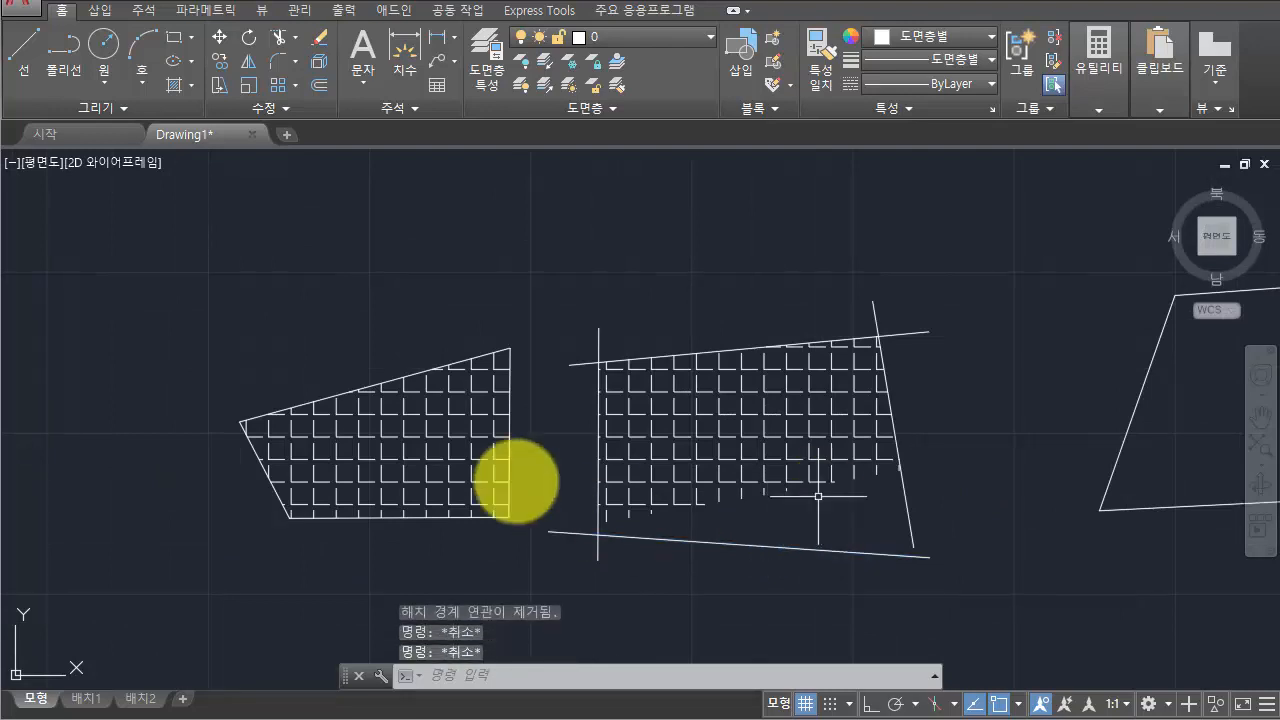
{"action": "left_click", "coordinate": [182, 88]}
{"action": "left_click", "coordinate": [1010, 213]}
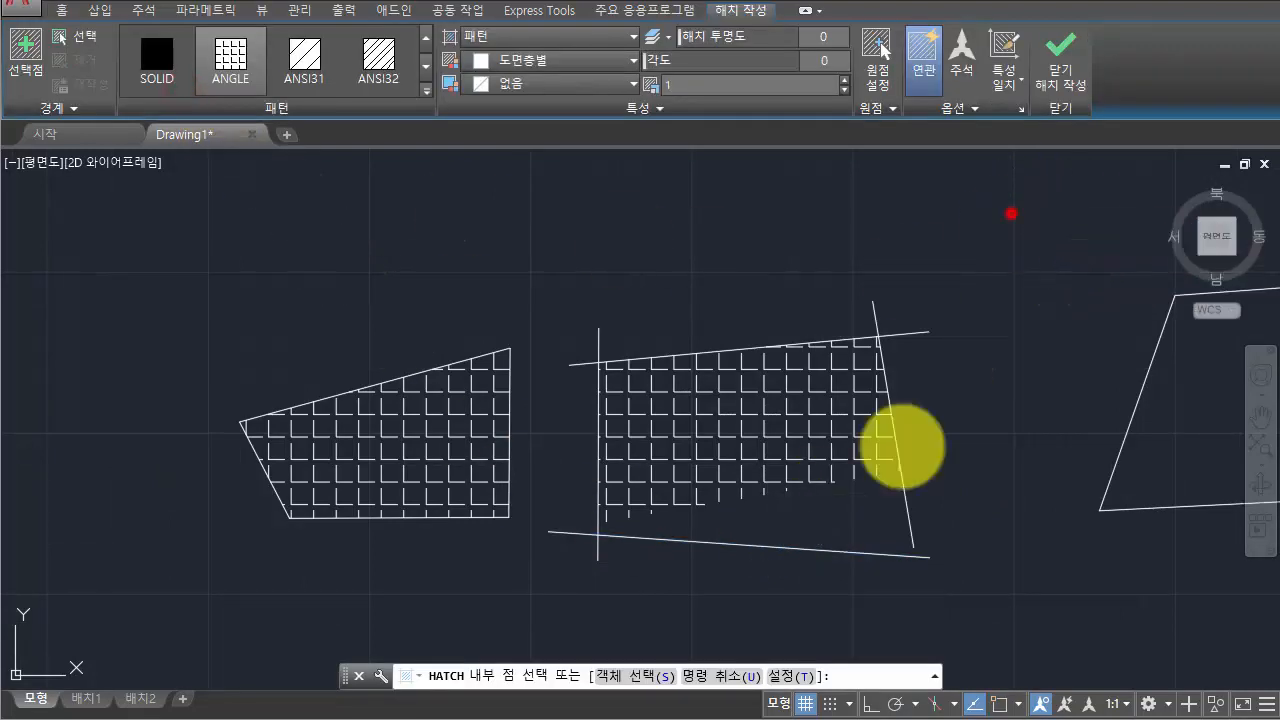
{"action": "key", "text": "Escape"}
{"action": "key", "text": "Escape"}
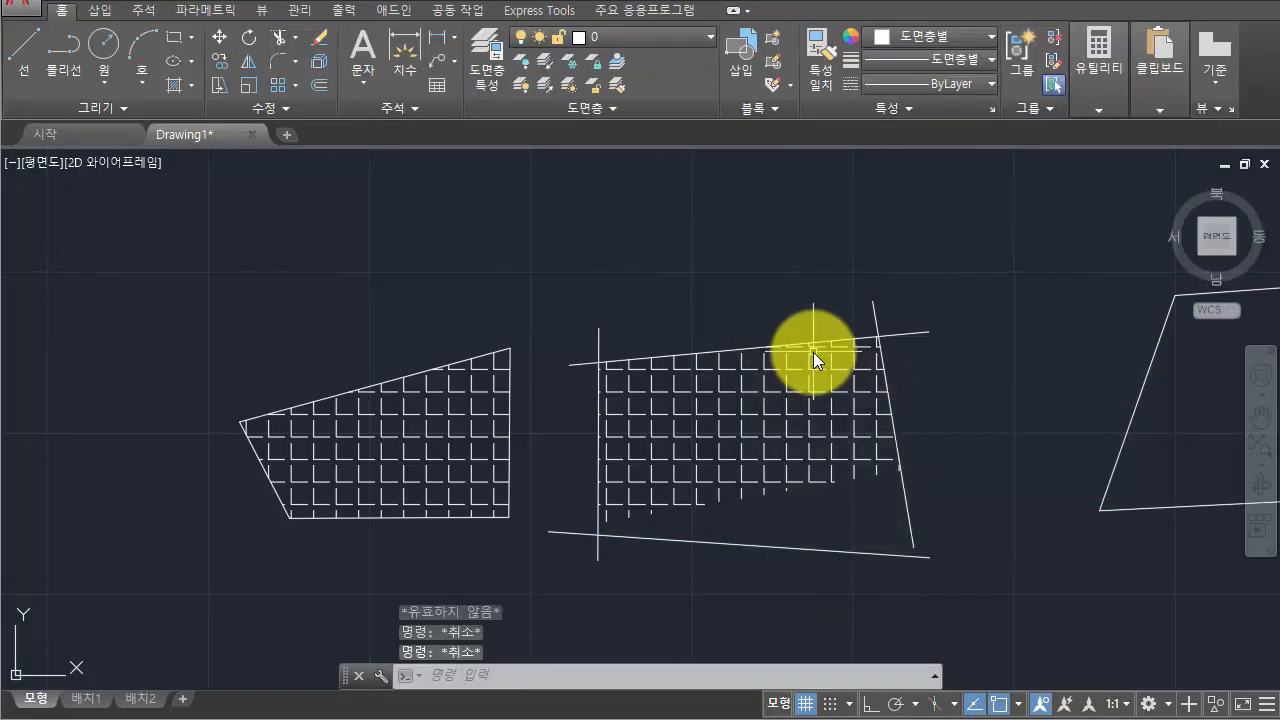
Try stretching the right side of the right hatch's boundary lines up and to the right with Stretch, and undo it
{"action": "left_click", "coordinate": [229, 89]}
{"action": "left_click", "coordinate": [1014, 231]}
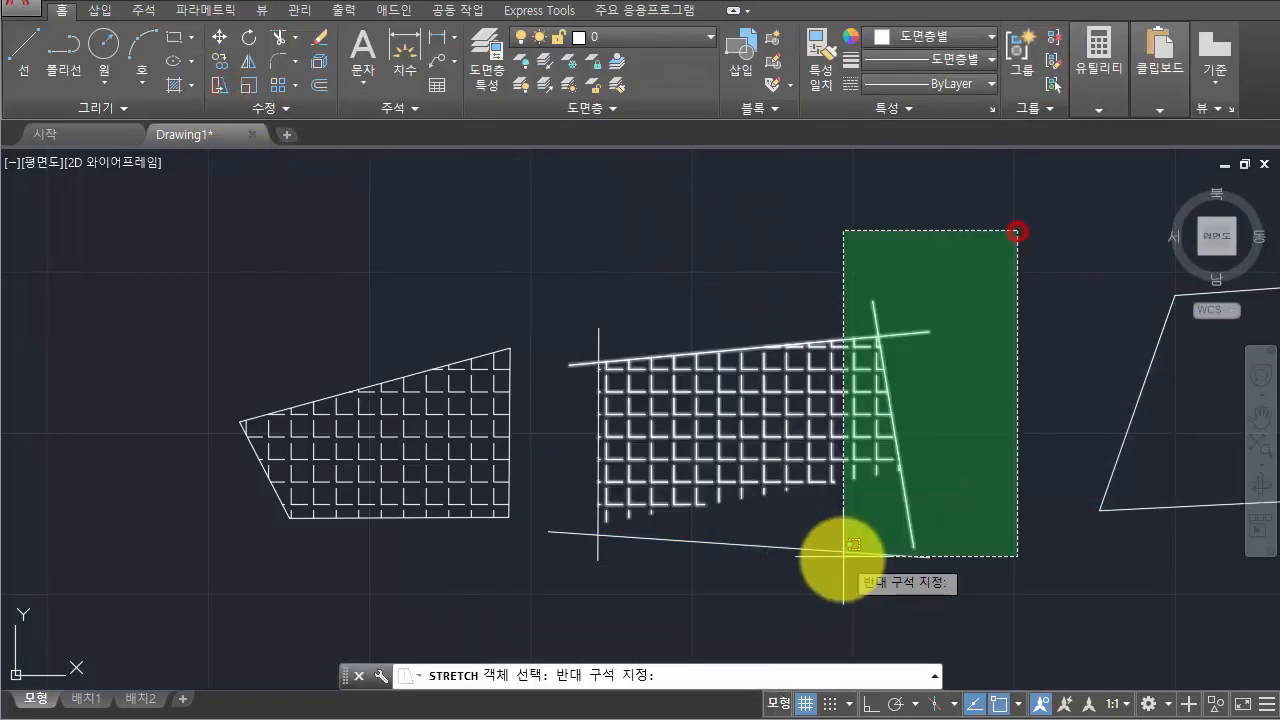
{"action": "left_click", "coordinate": [816, 582]}
{"action": "key", "text": "Return"}
{"action": "left_click", "coordinate": [814, 581]}
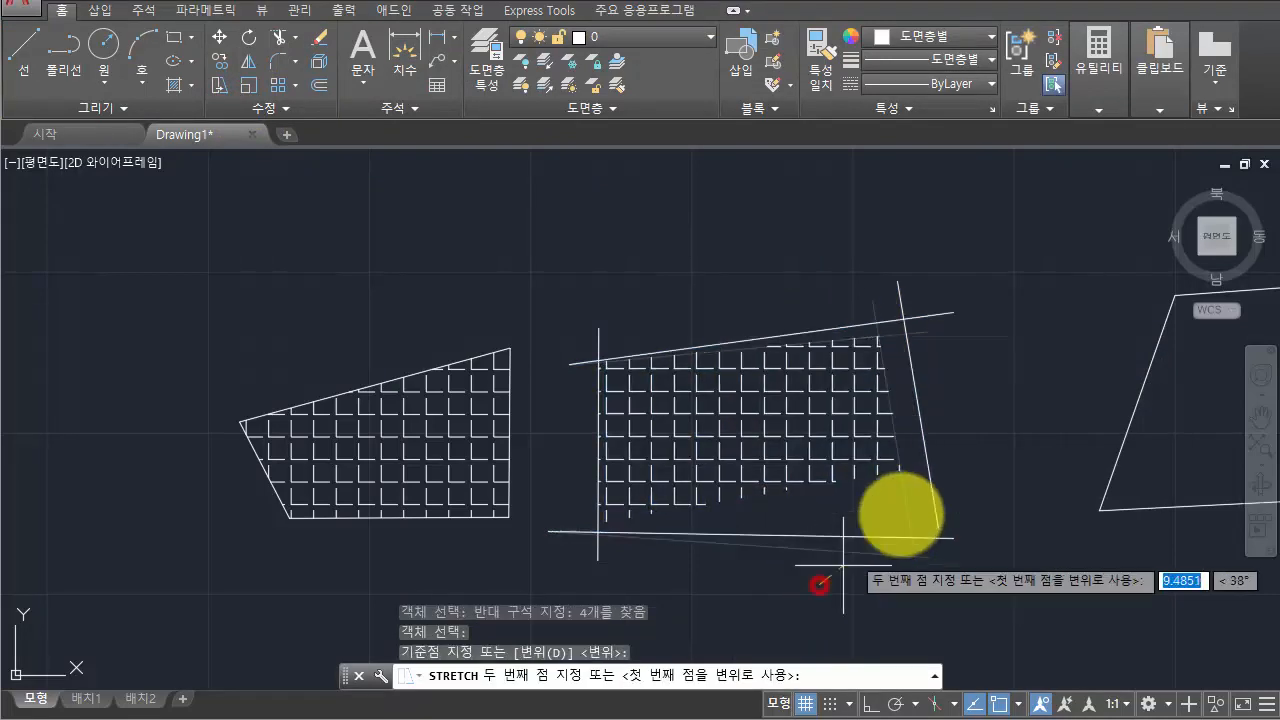
{"action": "left_click", "coordinate": [904, 492]}
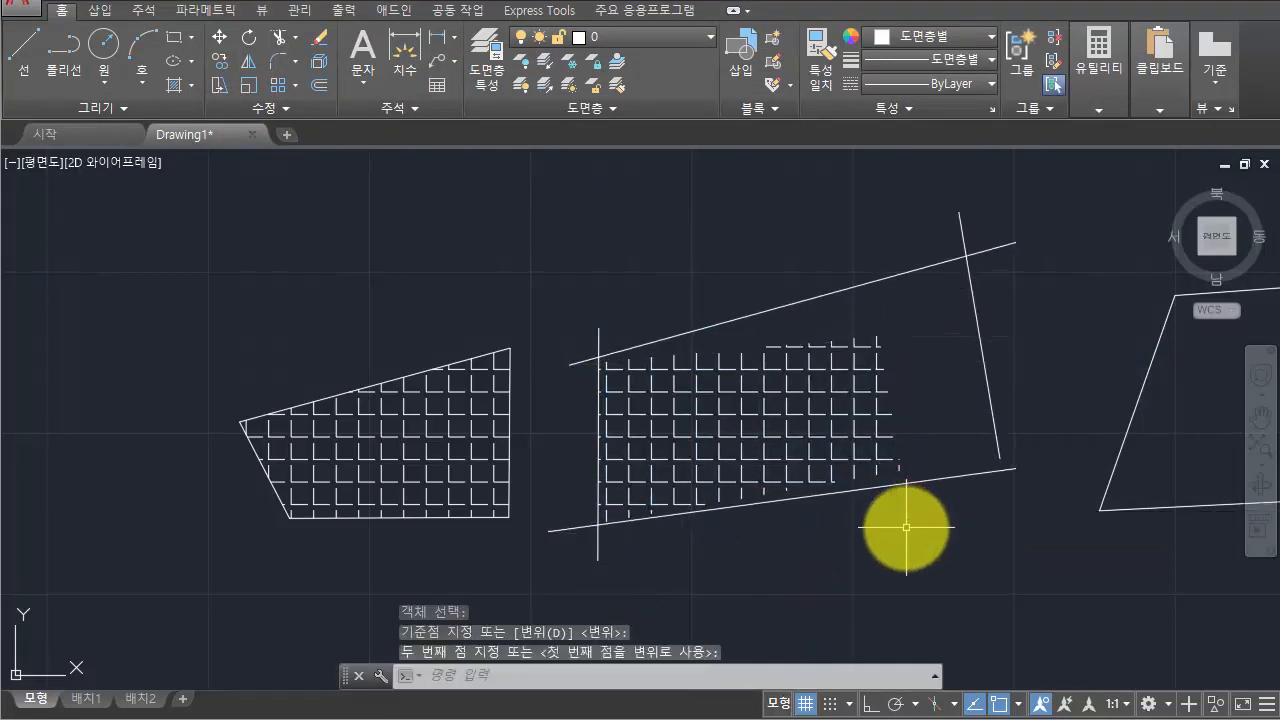
{"action": "key", "text": "ctrl+z"}
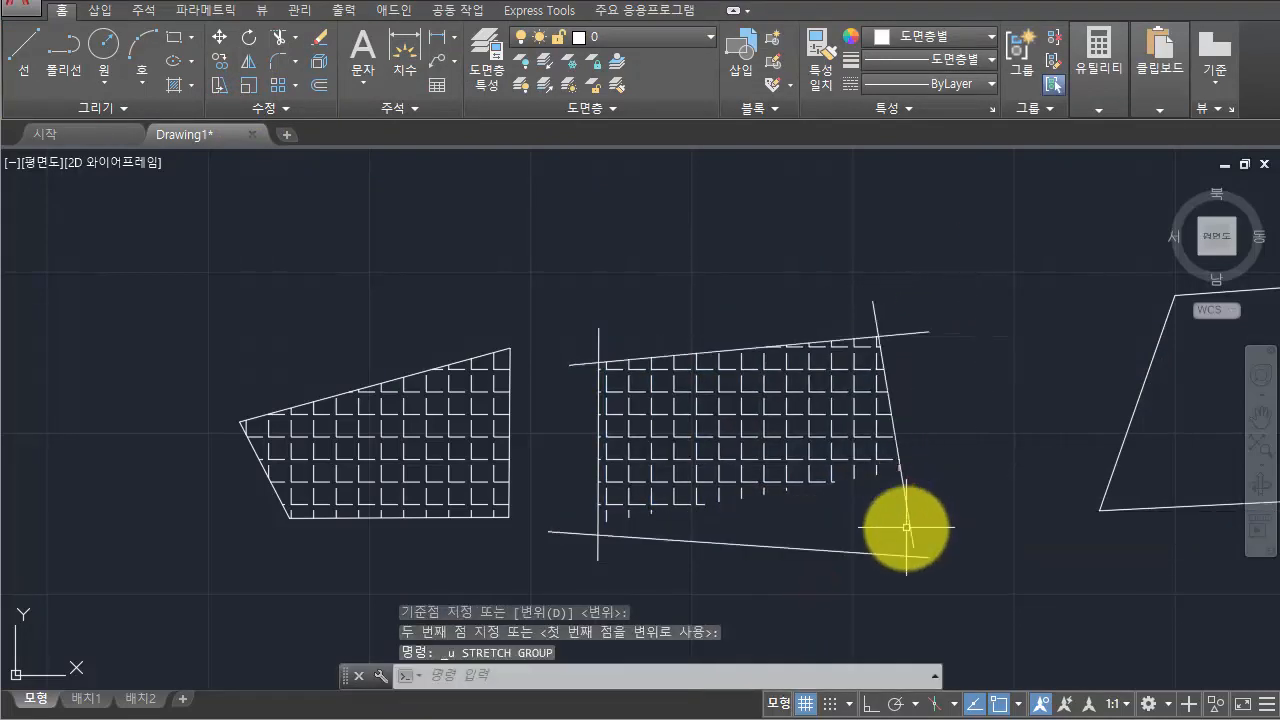
Select the right and left hatches together to compare their grips and associative setting
{"action": "middle_click_drag", "start_coordinate": [595, 392], "coordinate": [700, 366]}
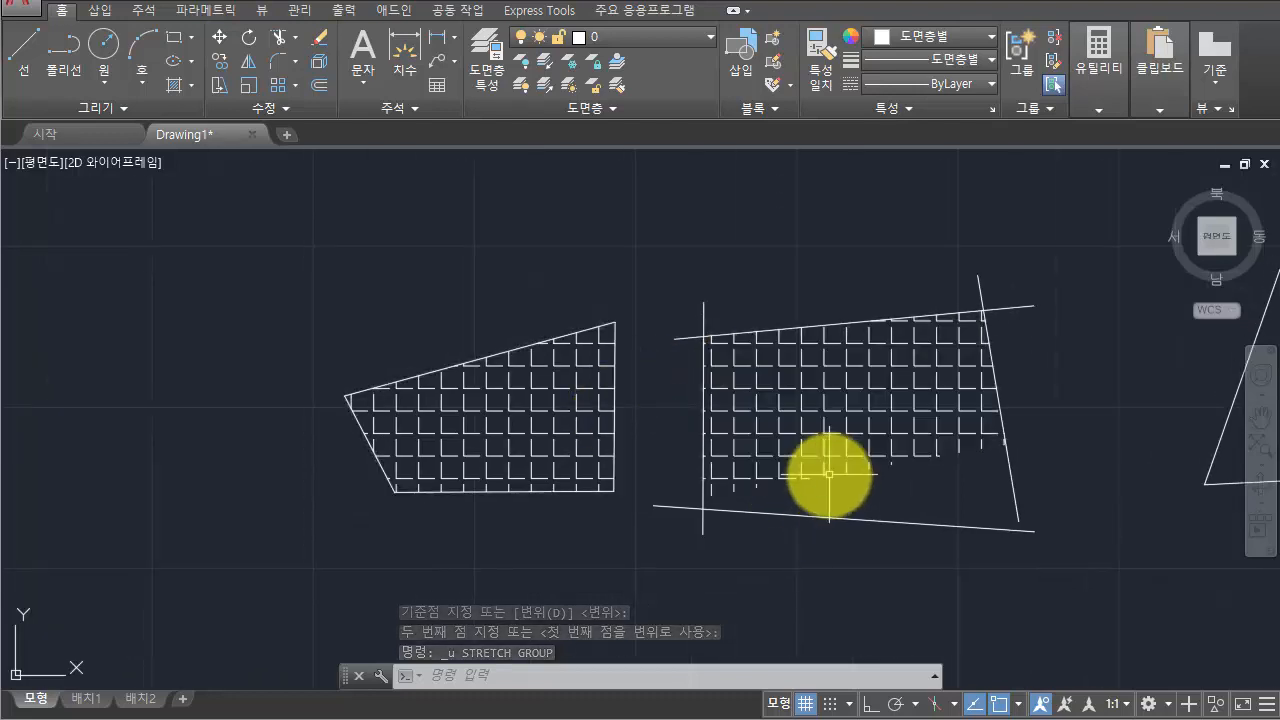
{"action": "left_click", "coordinate": [849, 420]}
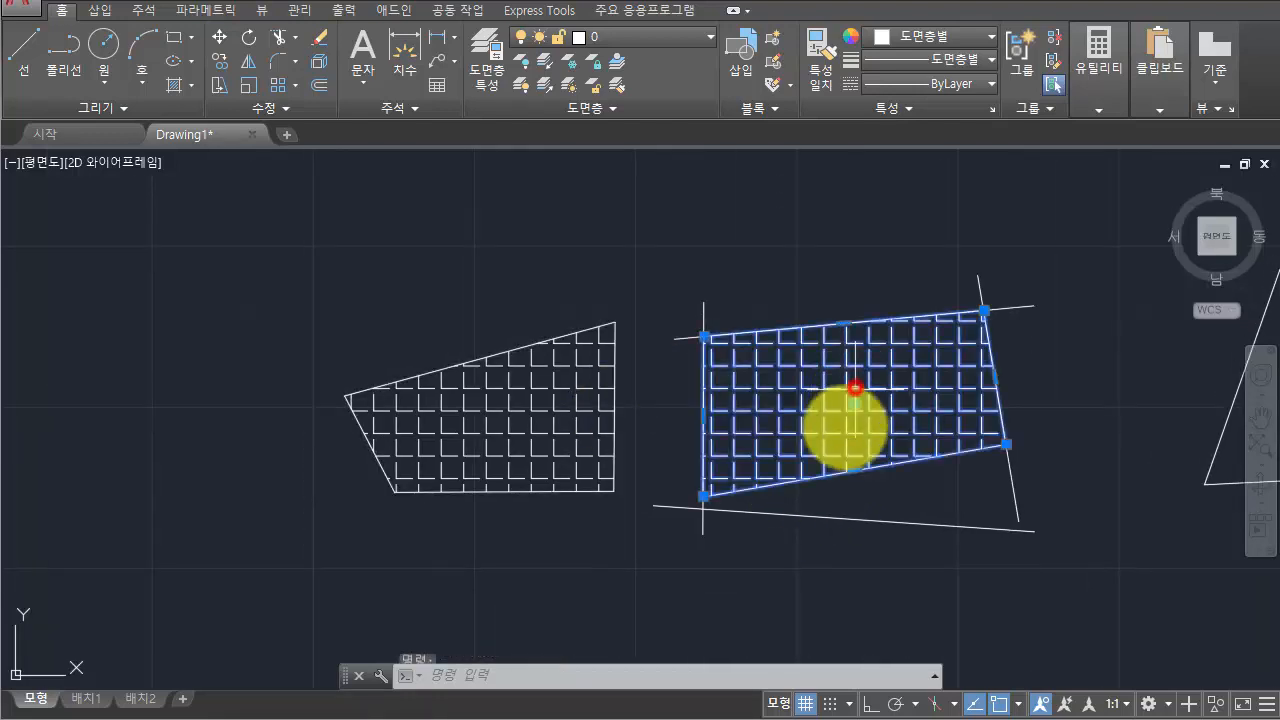
{"action": "left_click", "coordinate": [570, 413]}
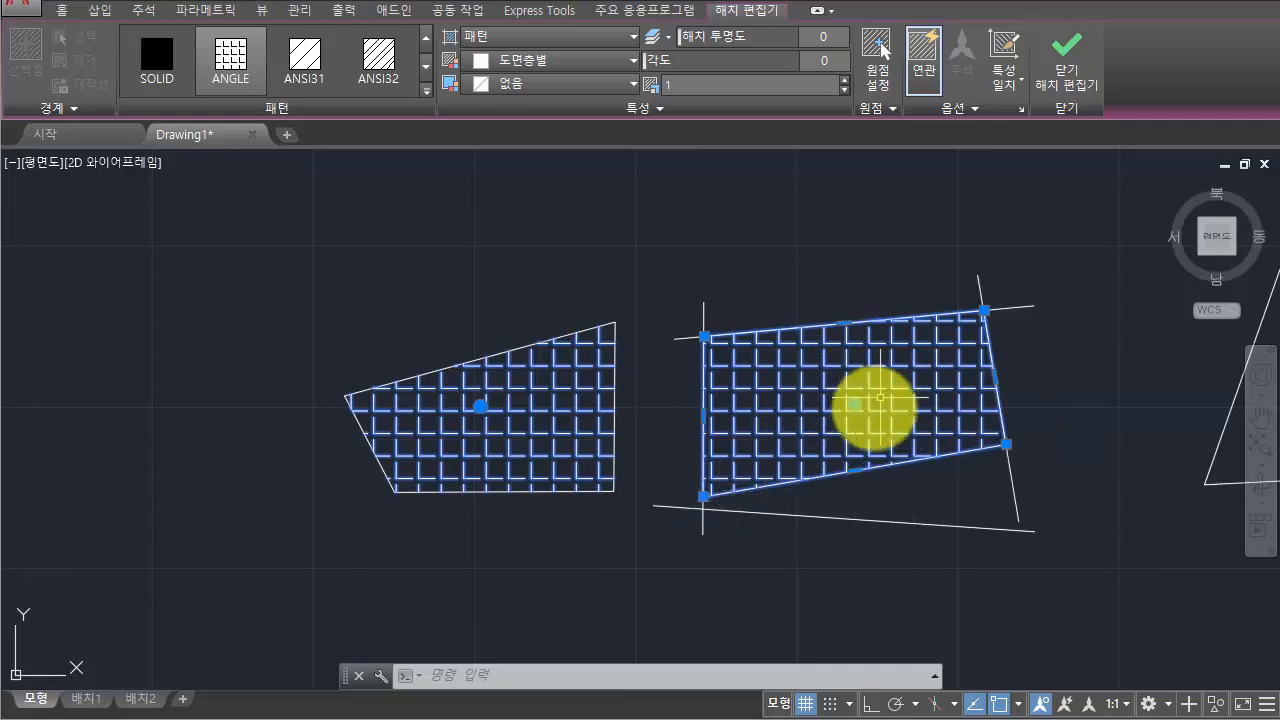
Try stretching the lower right corner of the right hatch outward to the right, and undo it
{"action": "key", "text": "Escape"}
{"action": "key", "text": "Escape"}
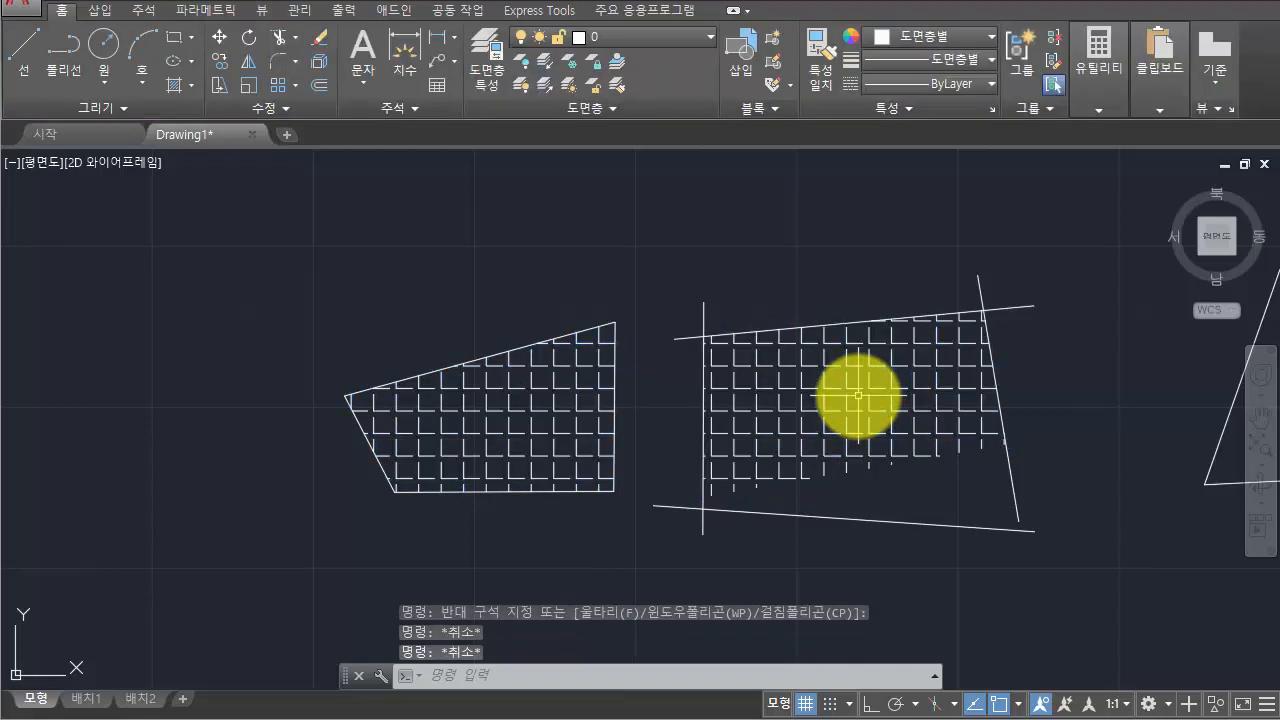
{"action": "scroll", "coordinate": [862, 396], "scroll_direction": "up", "scroll_amount": 2}
{"action": "left_click", "coordinate": [857, 366]}
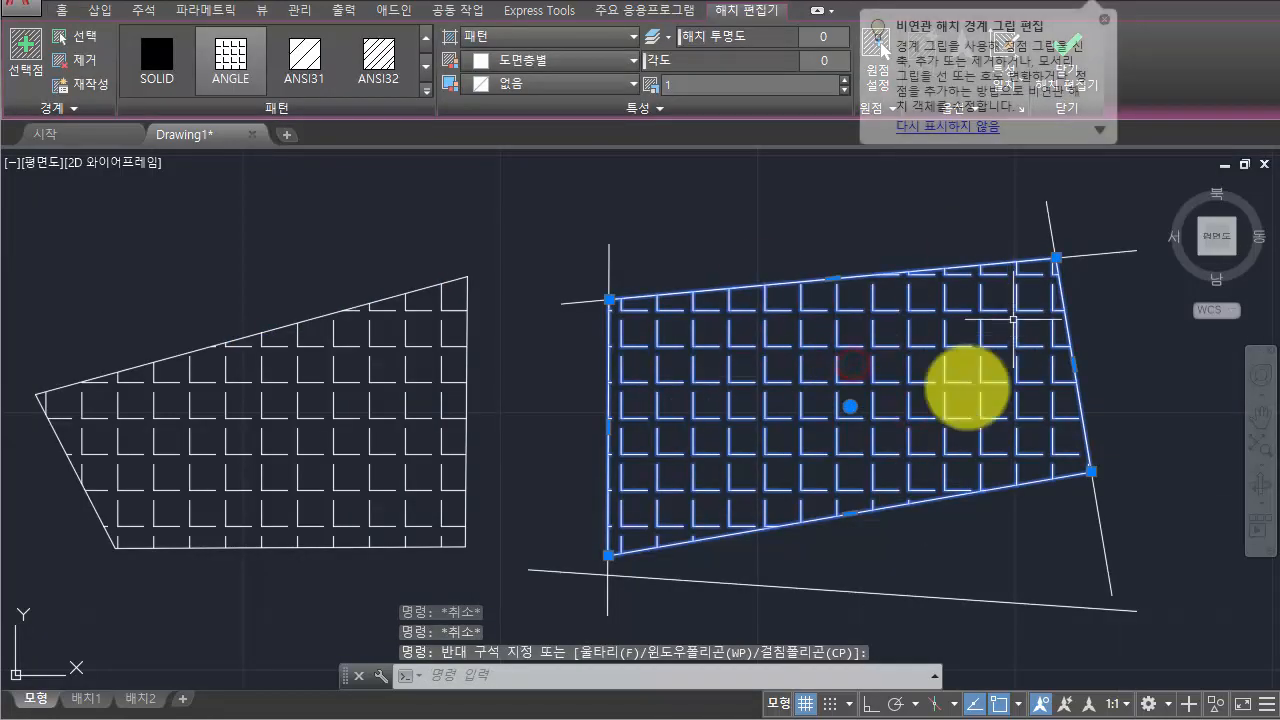
{"action": "middle_click_drag", "start_coordinate": [1057, 405], "coordinate": [828, 371]}
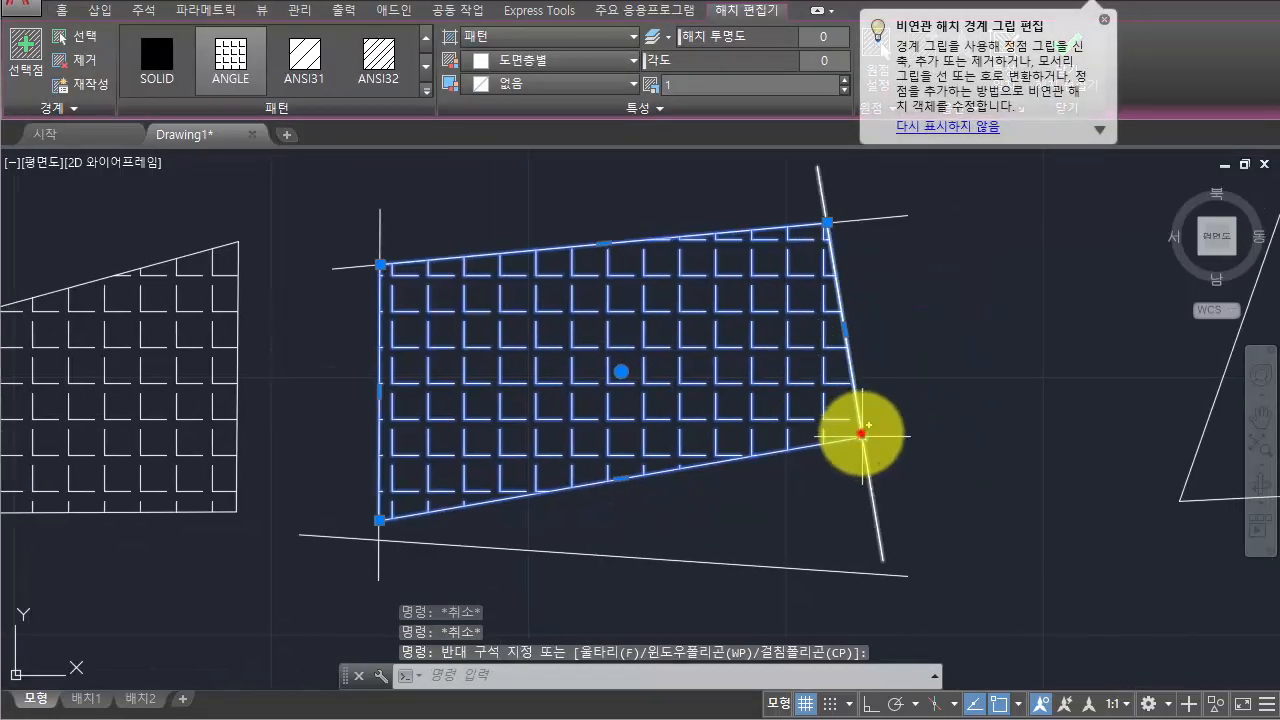
{"action": "left_click_drag", "start_coordinate": [862, 433], "coordinate": [1106, 408]}
{"action": "key", "text": "ctrl+z"}
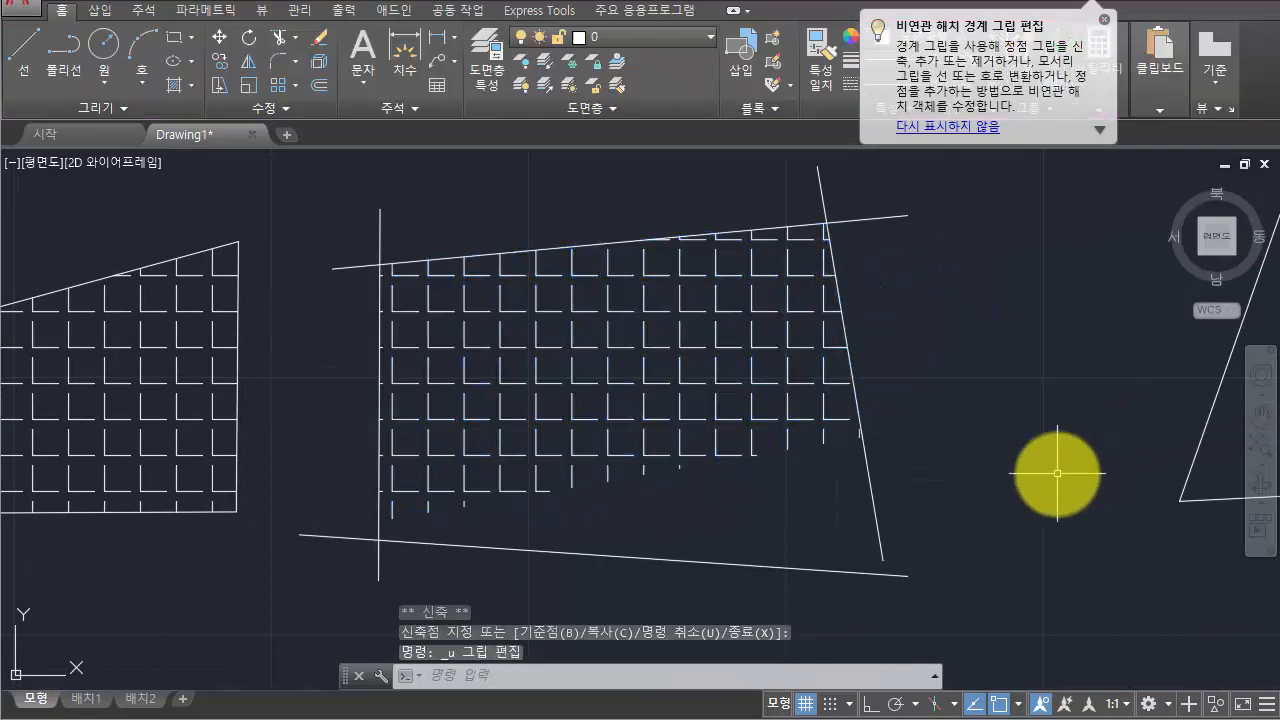
Select the right hatch to examine its non-associative boundary grips, and clear the selection
{"action": "left_click", "coordinate": [716, 508]}
{"action": "left_click", "coordinate": [677, 429]}
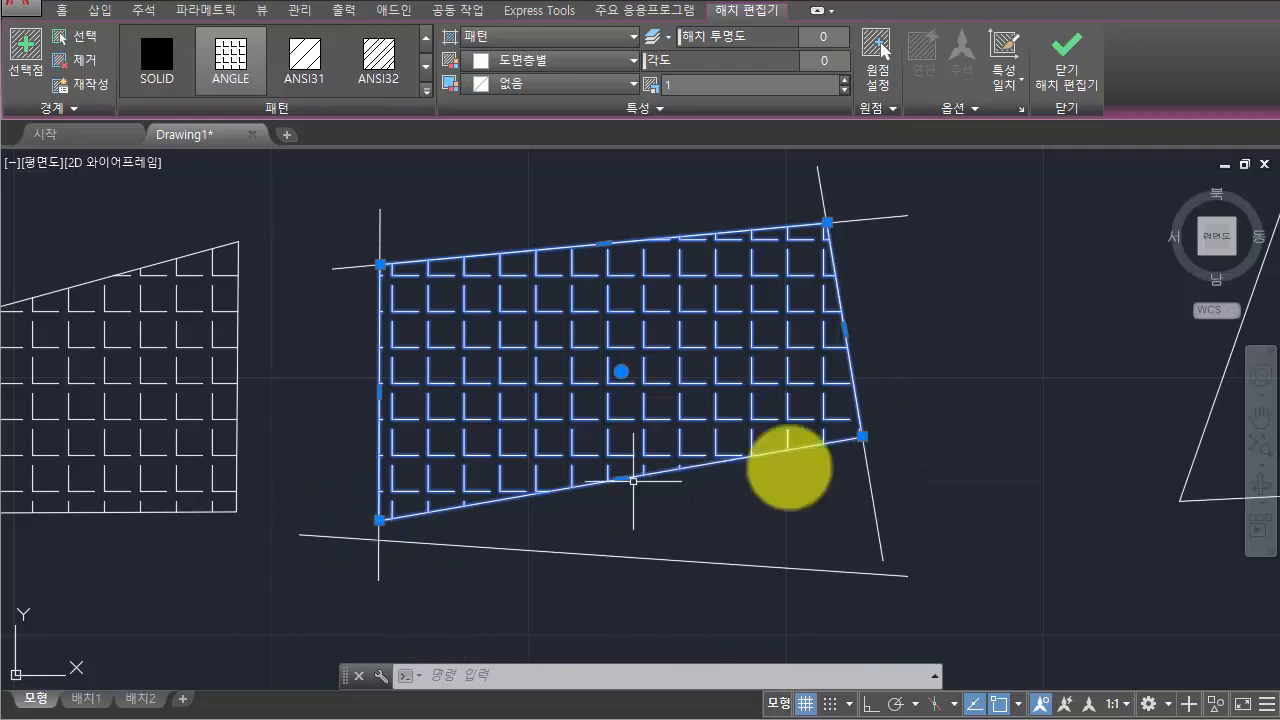
{"action": "left_click", "coordinate": [910, 450]}
{"action": "key", "text": "Escape"}
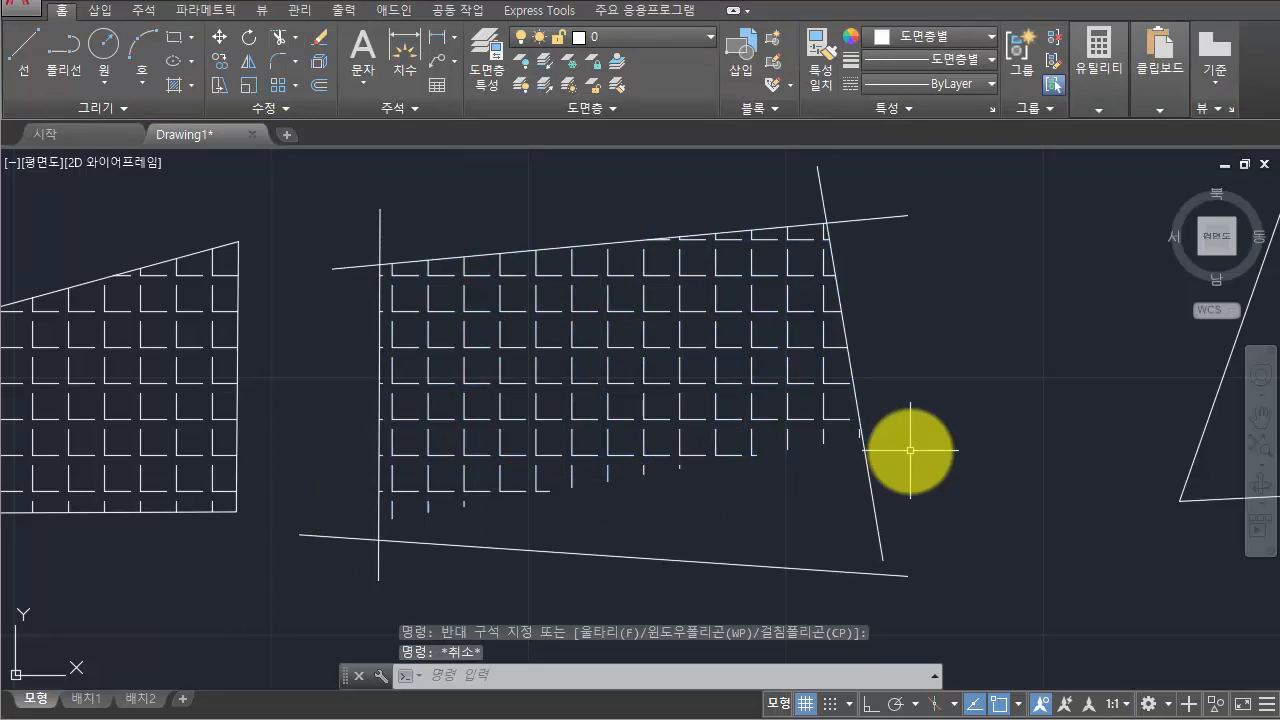
Stretch the right end of the lower boundary line up so it crosses the right side line, and clear the selection
{"action": "left_click", "coordinate": [914, 605]}
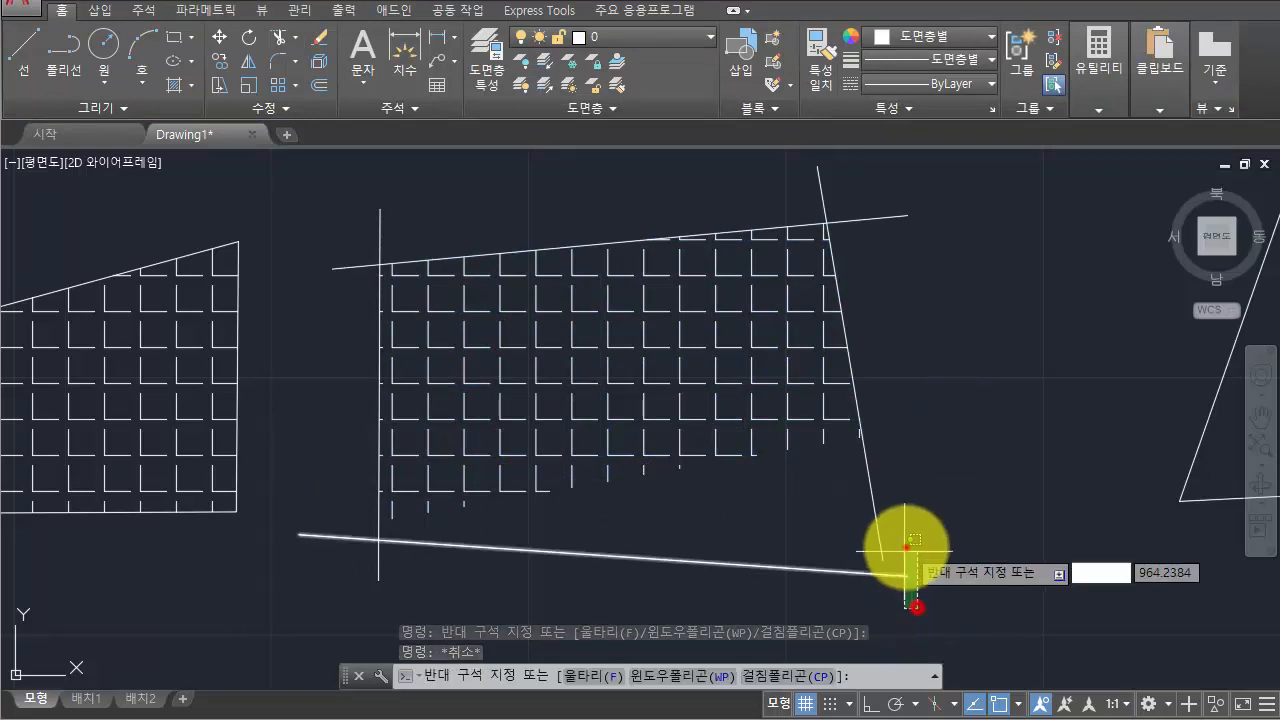
{"action": "left_click", "coordinate": [906, 546]}
{"action": "left_click", "coordinate": [909, 577]}
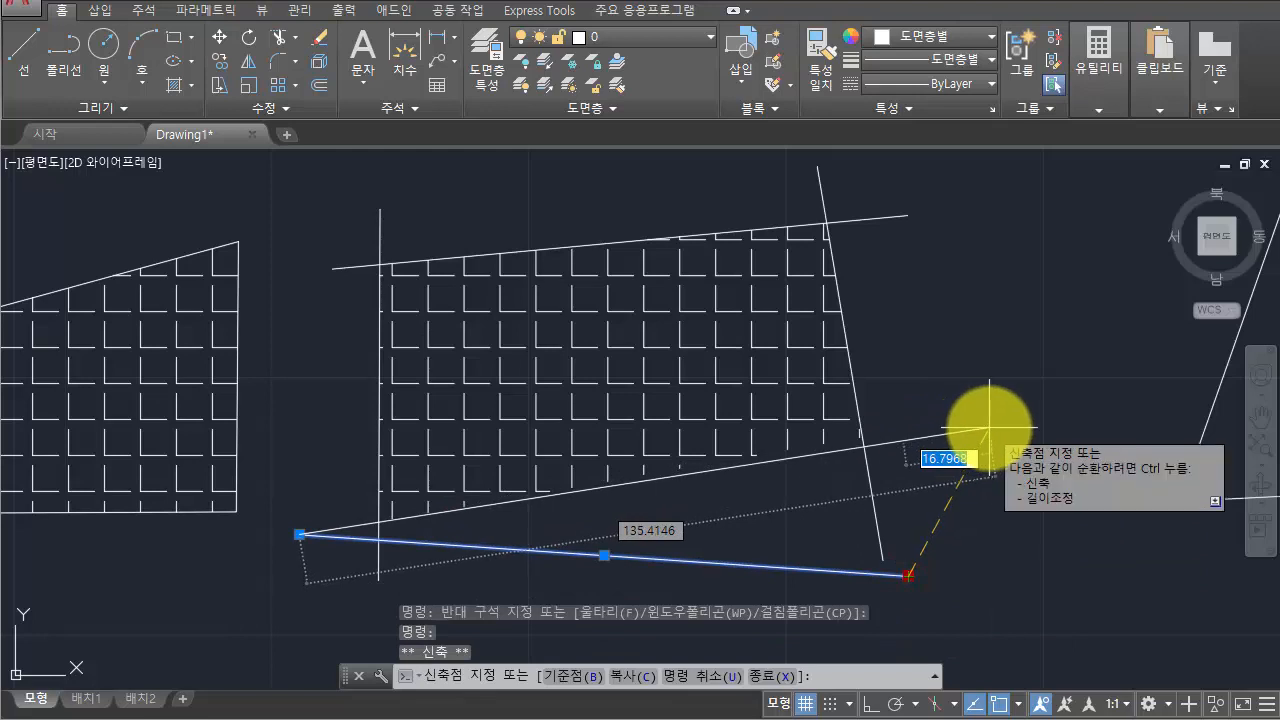
{"action": "left_click", "coordinate": [990, 421]}
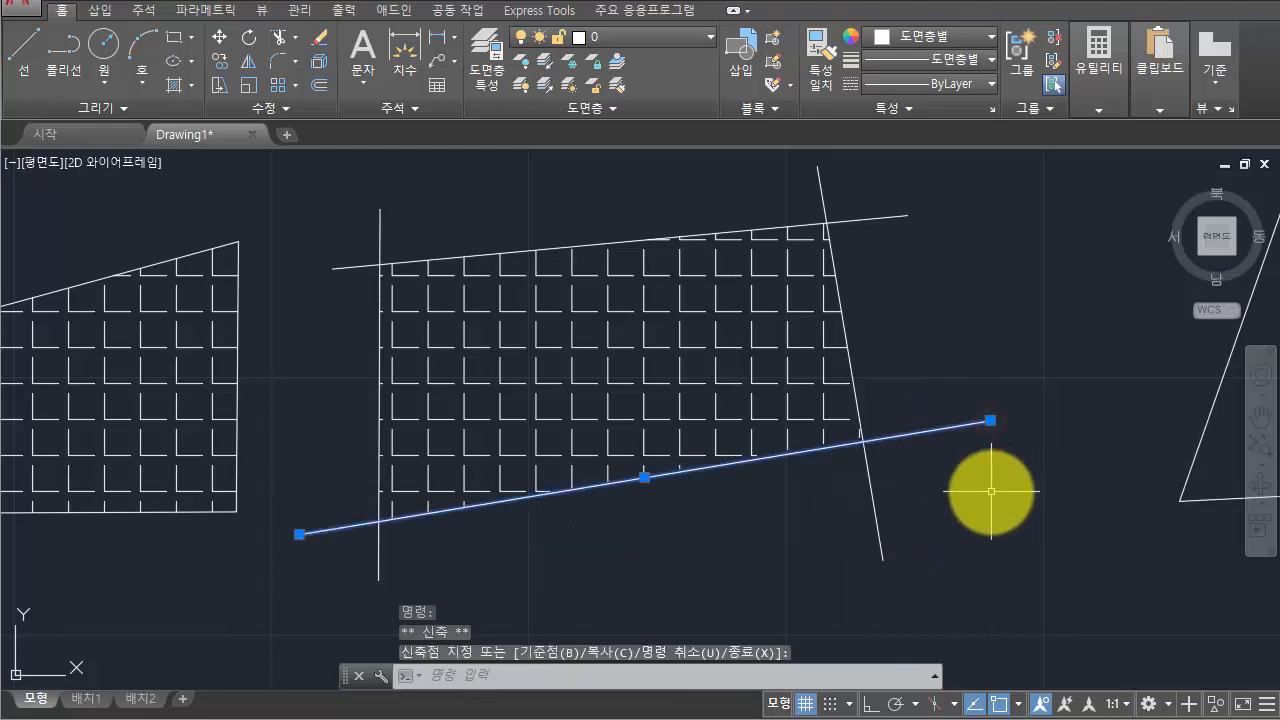
{"action": "key", "text": "Escape"}
{"action": "key", "text": "Escape"}
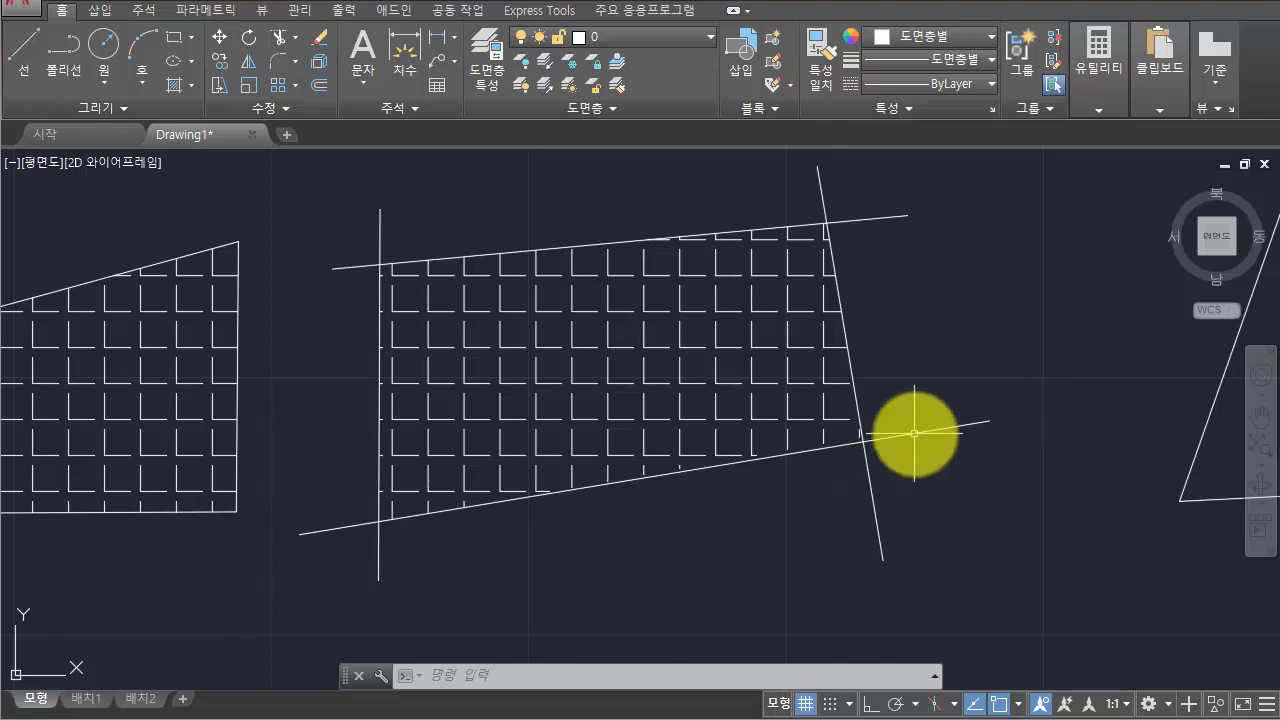
Select the right hatch's left and upper boundary lines to check that they are separate, and clear the selection
{"action": "left_click", "coordinate": [383, 220]}
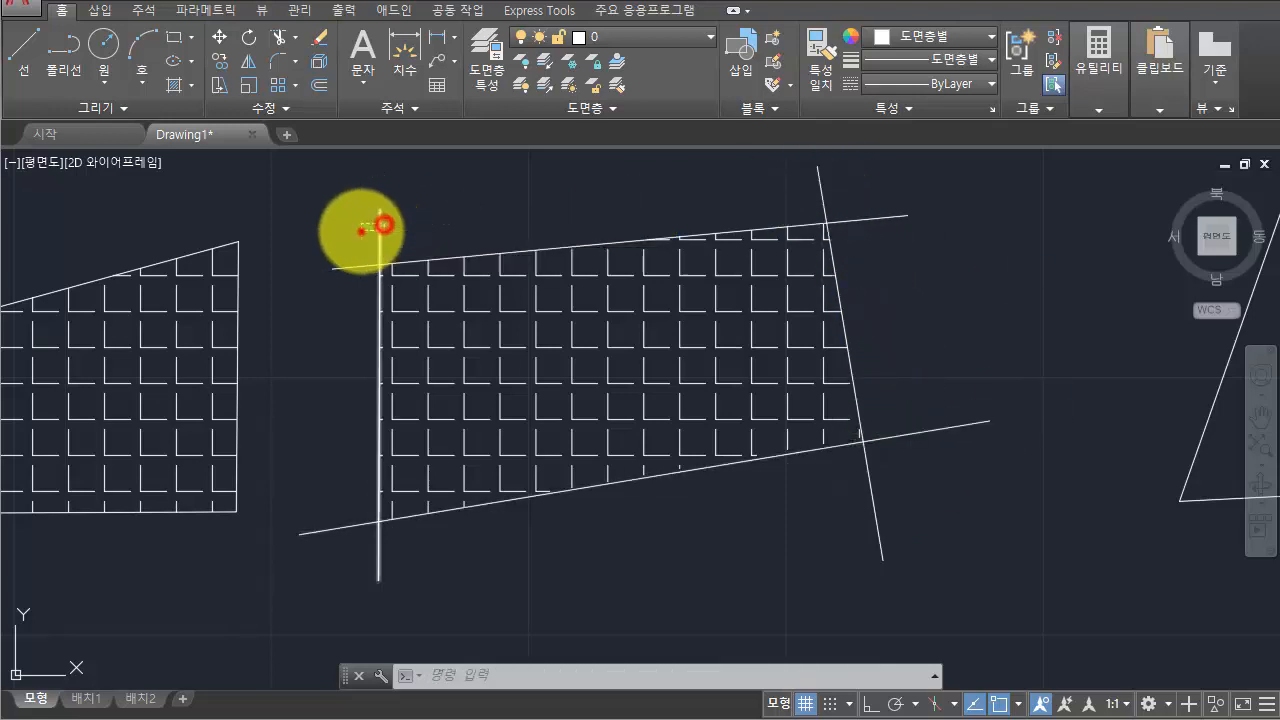
{"action": "left_click", "coordinate": [320, 329]}
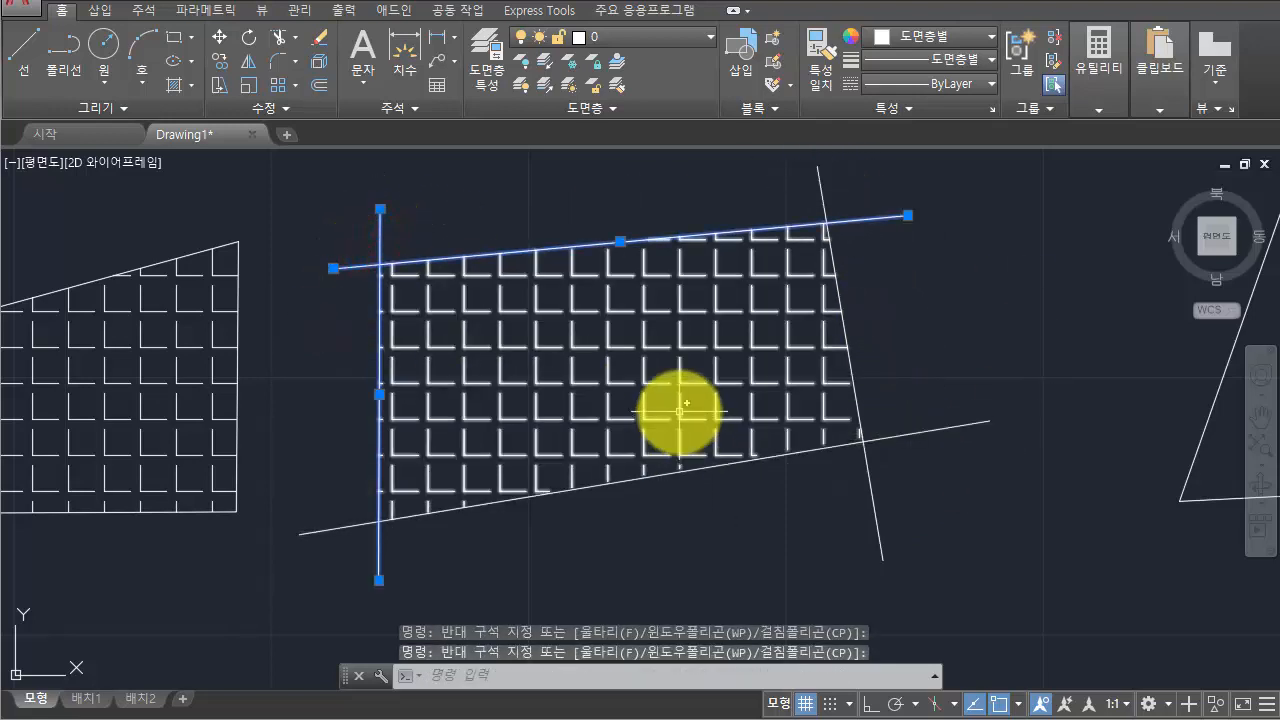
{"action": "key", "text": "Escape"}
{"action": "key", "text": "Escape"}
{"action": "key", "text": "Escape"}
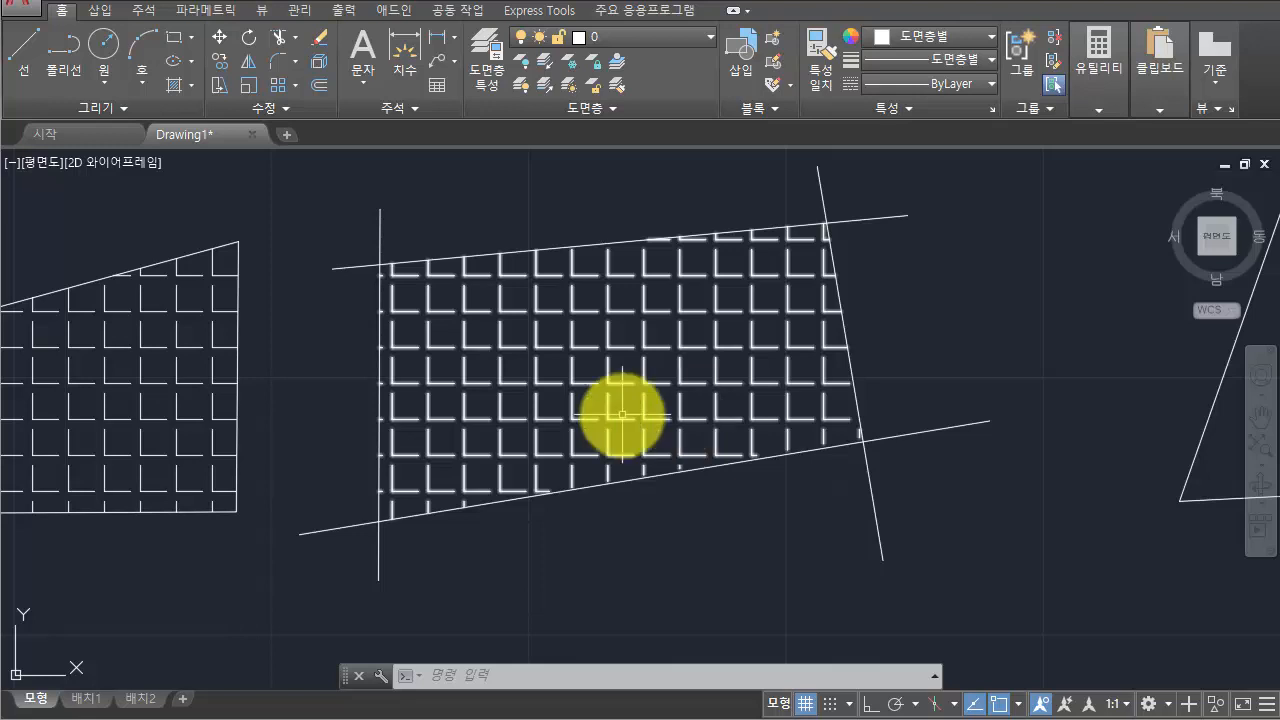
Open the right hatch's full edit settings to inspect the associative option, cancel them, and deselect the hatch
{"action": "middle_click_drag", "start_coordinate": [516, 342], "coordinate": [609, 394]}
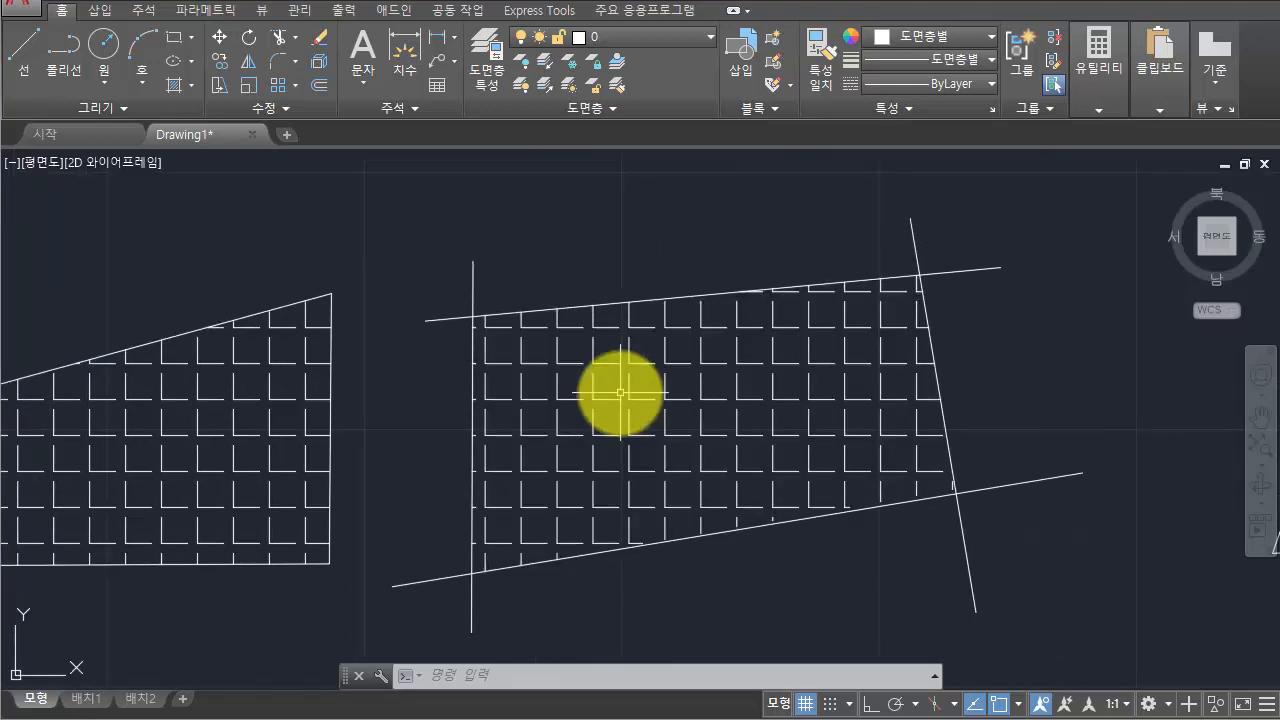
{"action": "left_click", "coordinate": [762, 412]}
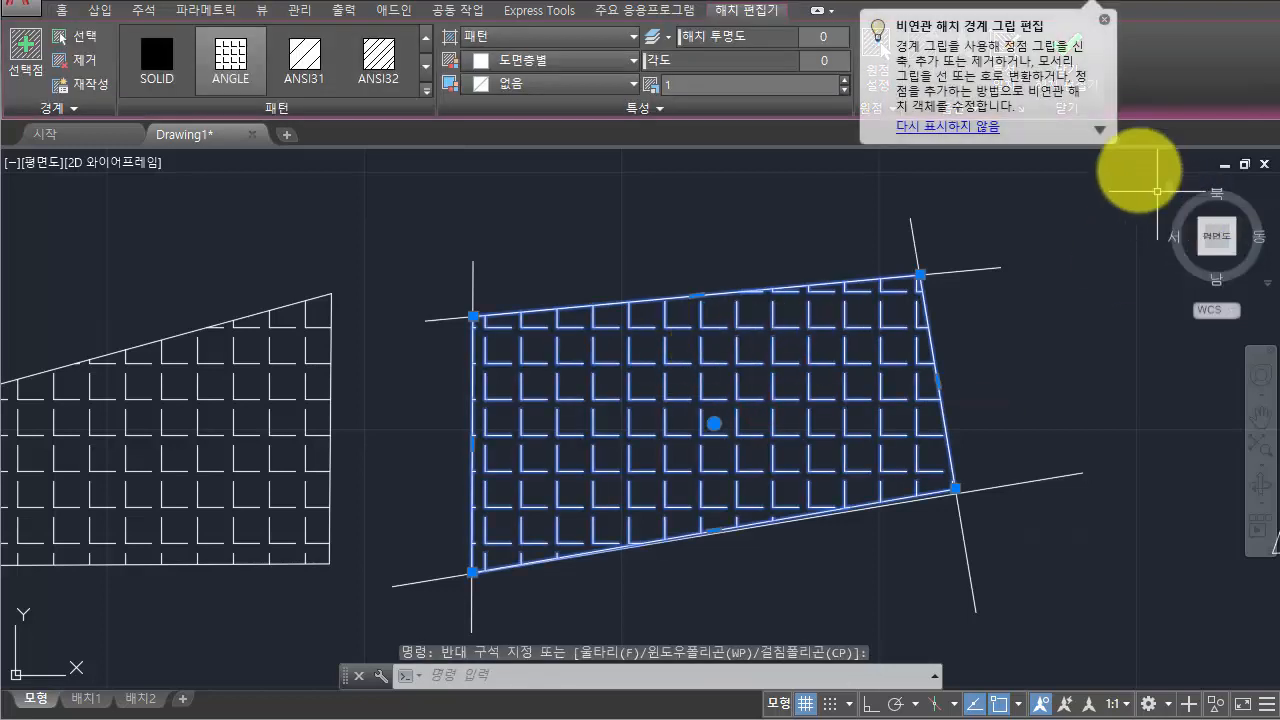
{"action": "left_click", "coordinate": [1104, 19]}
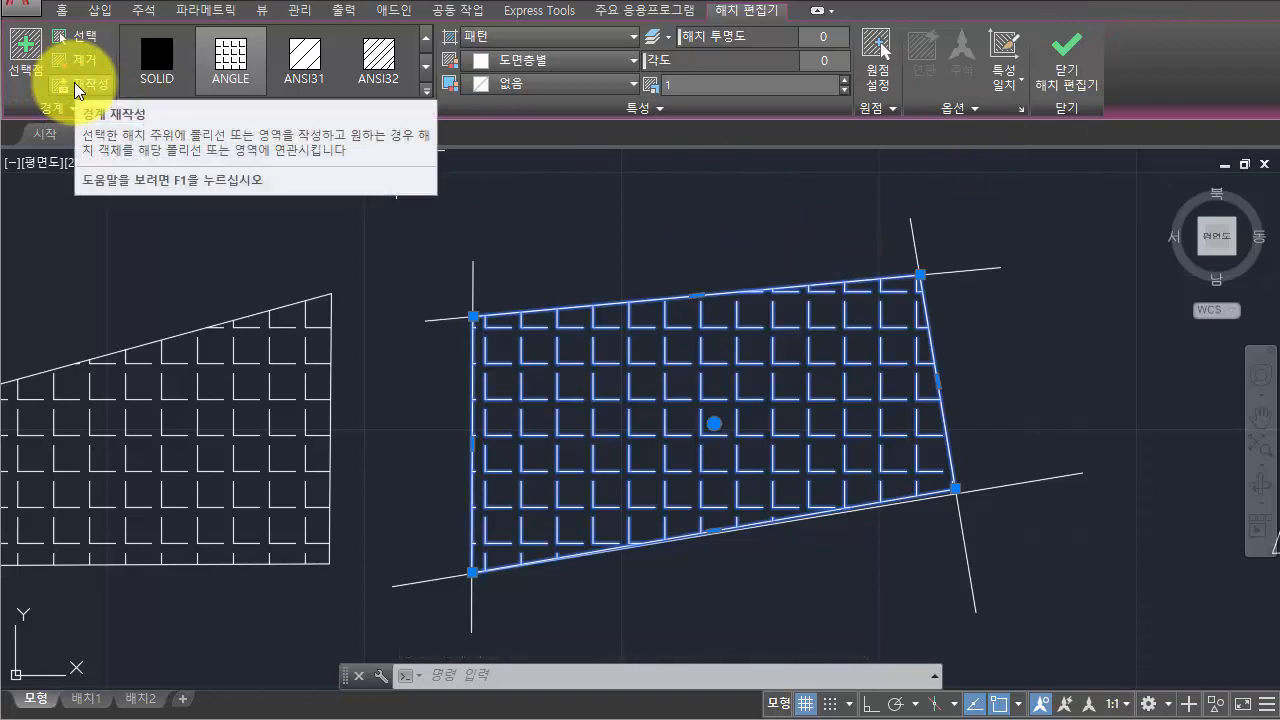
{"action": "left_click", "coordinate": [74, 82]}
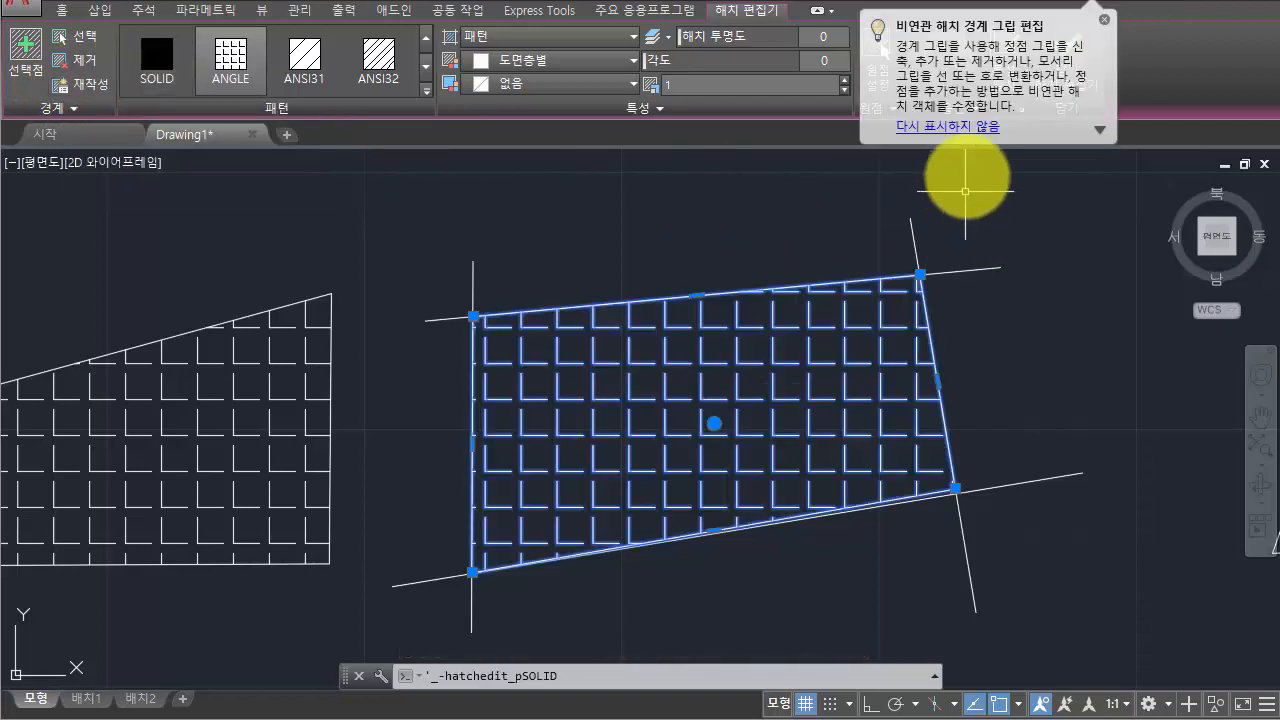
{"action": "left_click", "coordinate": [1104, 20]}
{"action": "left_click", "coordinate": [1022, 108]}
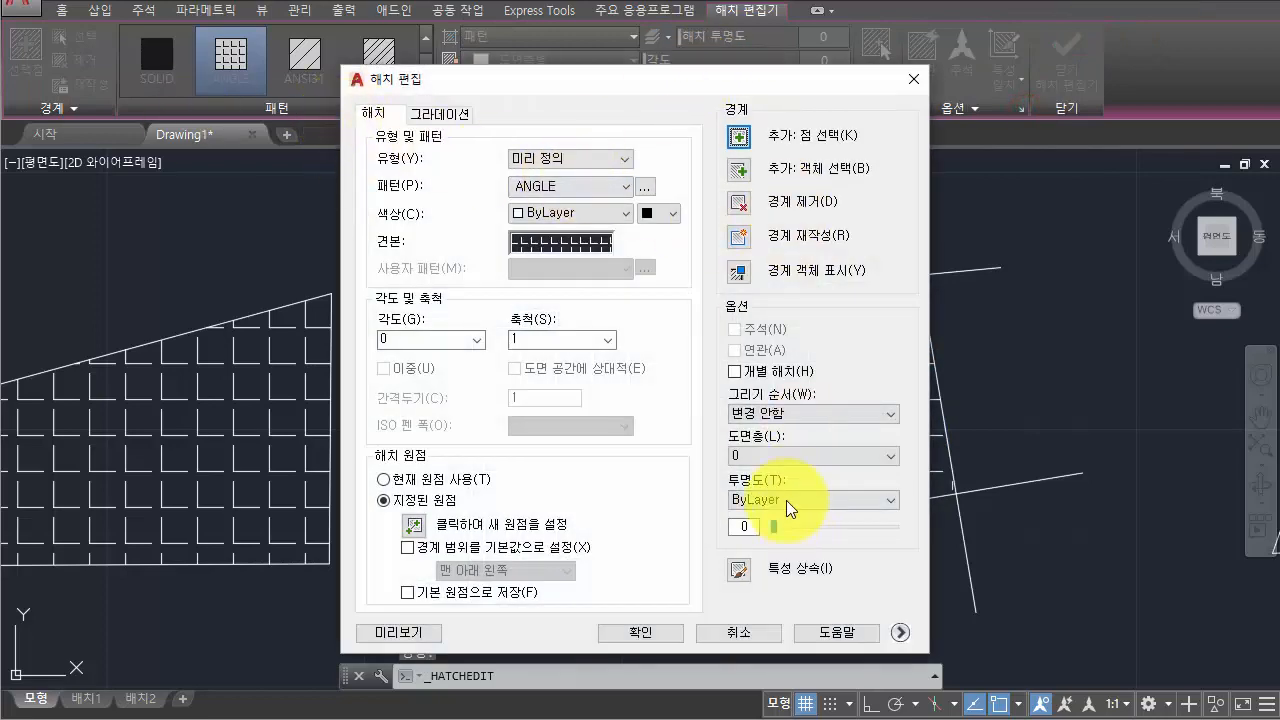
{"action": "left_click", "coordinate": [740, 631]}
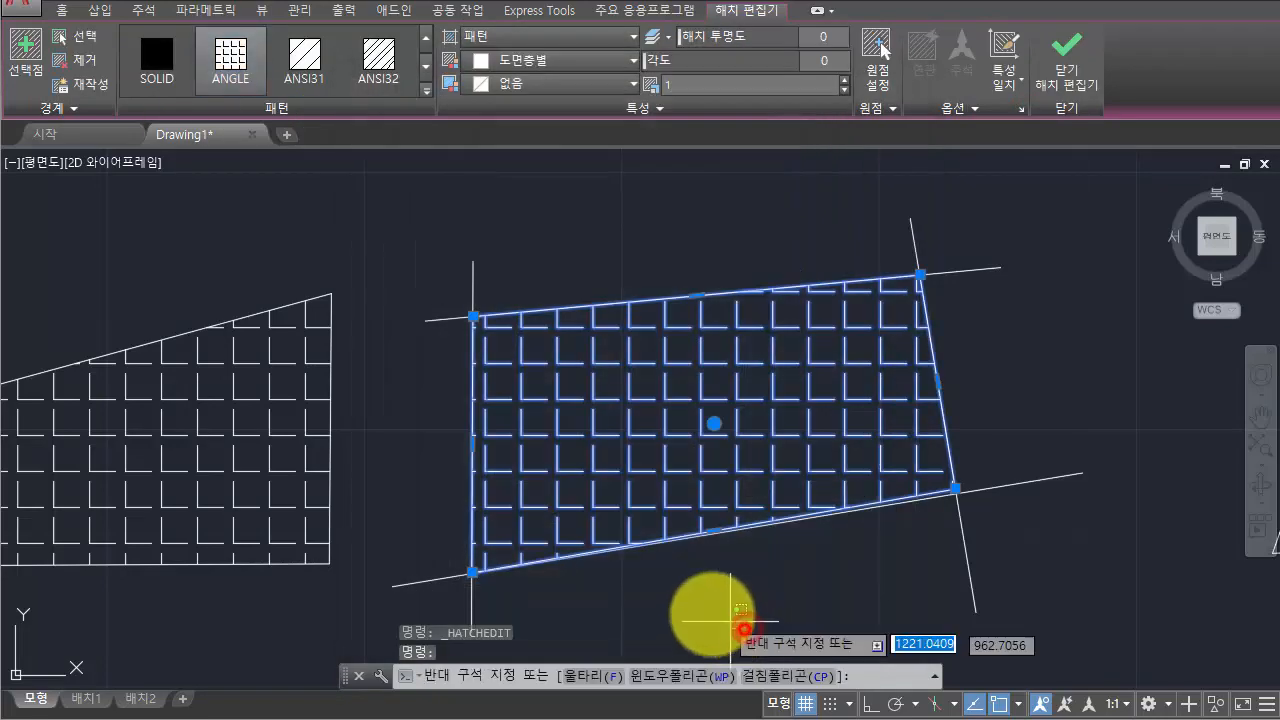
{"action": "left_click", "coordinate": [649, 602]}
{"action": "key", "text": "Escape"}
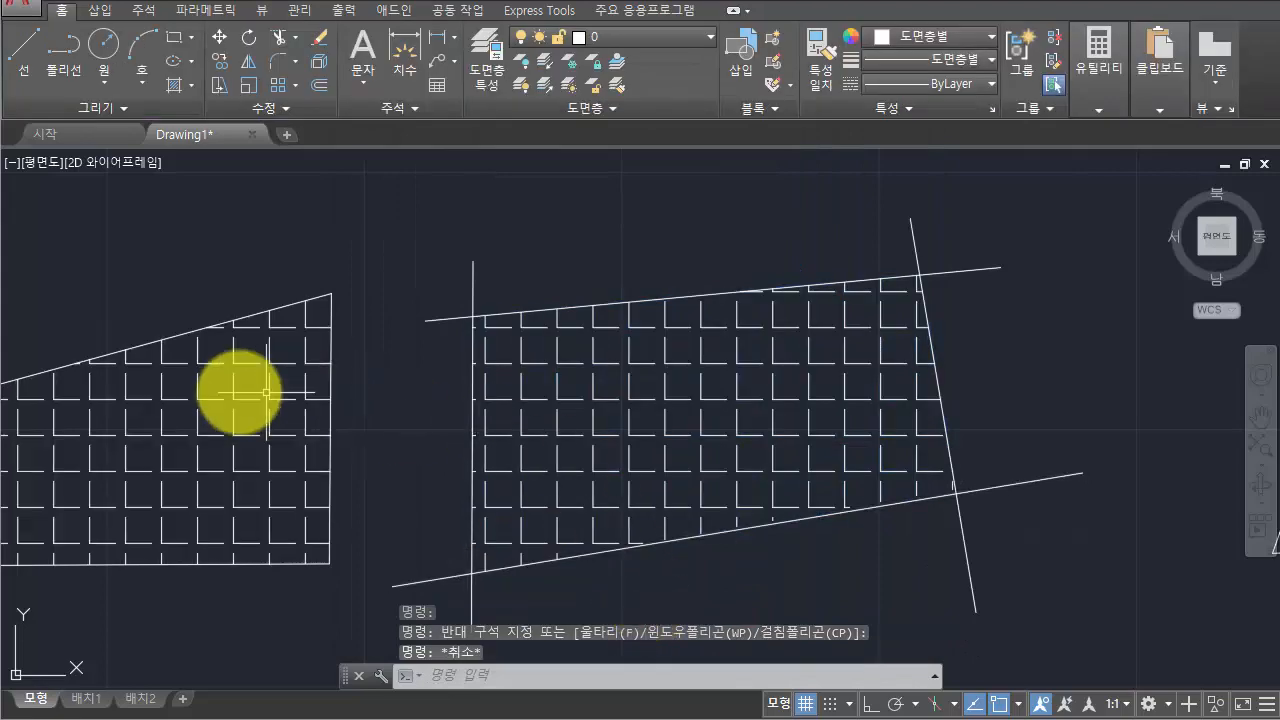
Open the left hatch's full edit settings to check its associative option, and close them without changes
{"action": "left_click", "coordinate": [242, 390]}
{"action": "left_click", "coordinate": [183, 448]}
{"action": "left_click", "coordinate": [1019, 109]}
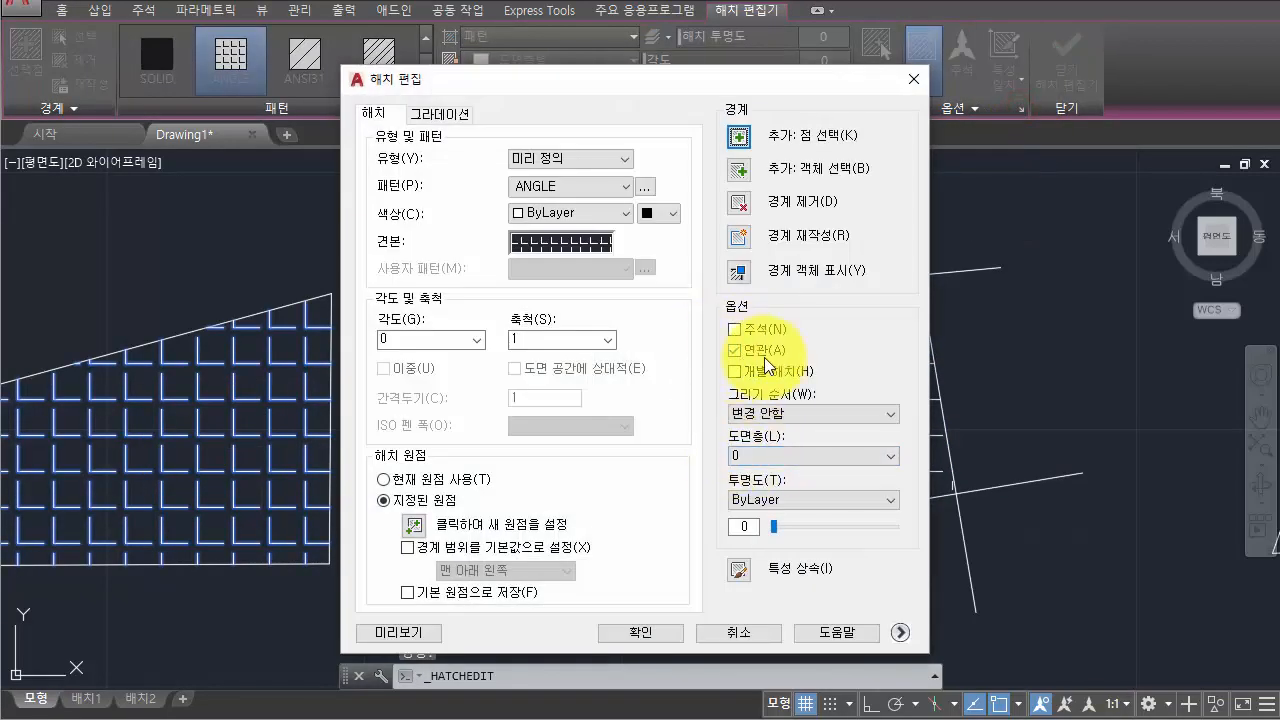
{"action": "key", "text": "Escape"}
{"action": "key", "text": "Escape"}
Recreate the right hatch's boundary as a polyline, associate the hatch with it, and inspect the new lower edge
{"action": "left_click", "coordinate": [808, 352]}
{"action": "left_click", "coordinate": [719, 416]}
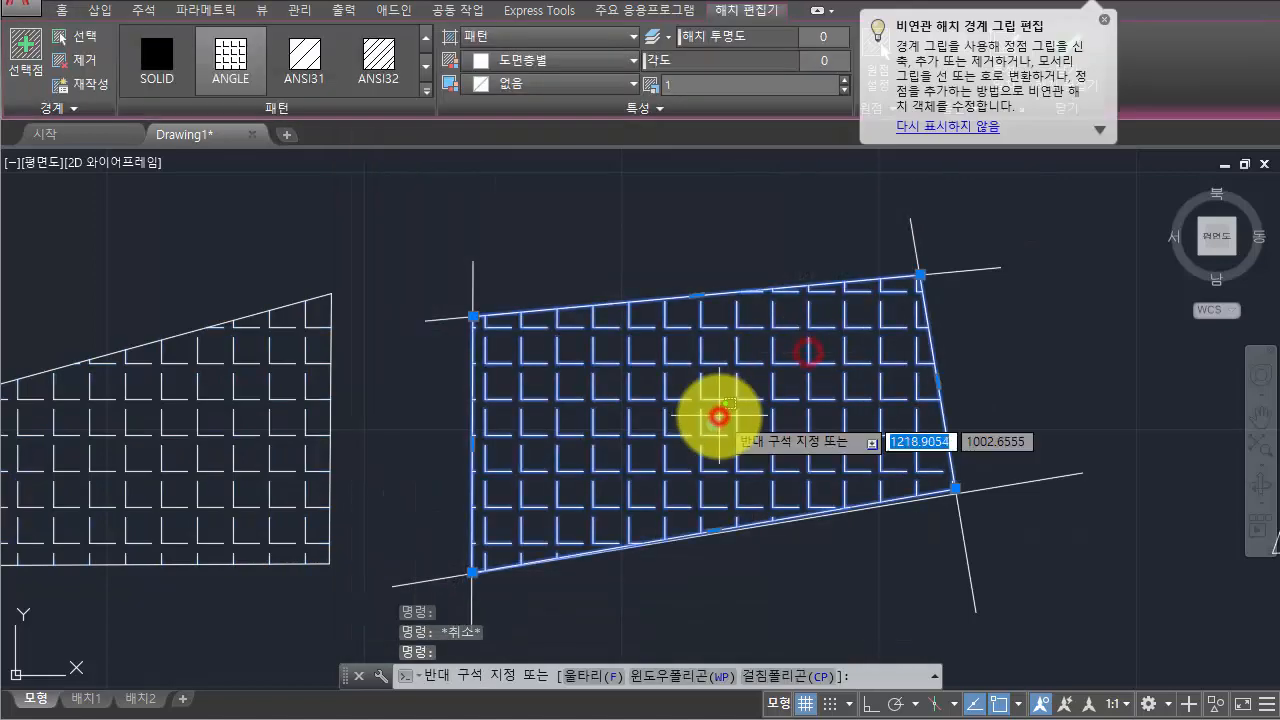
{"action": "left_click", "coordinate": [717, 416]}
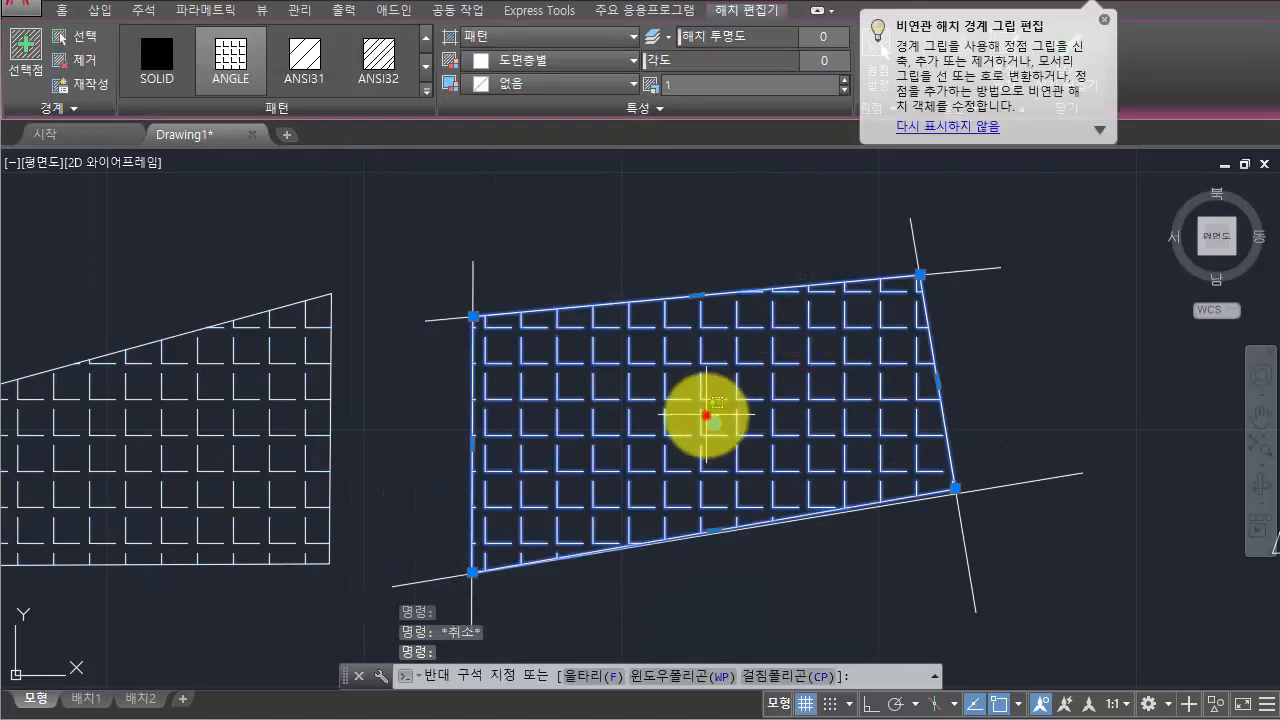
{"action": "left_click", "coordinate": [1105, 20]}
{"action": "left_click", "coordinate": [69, 87]}
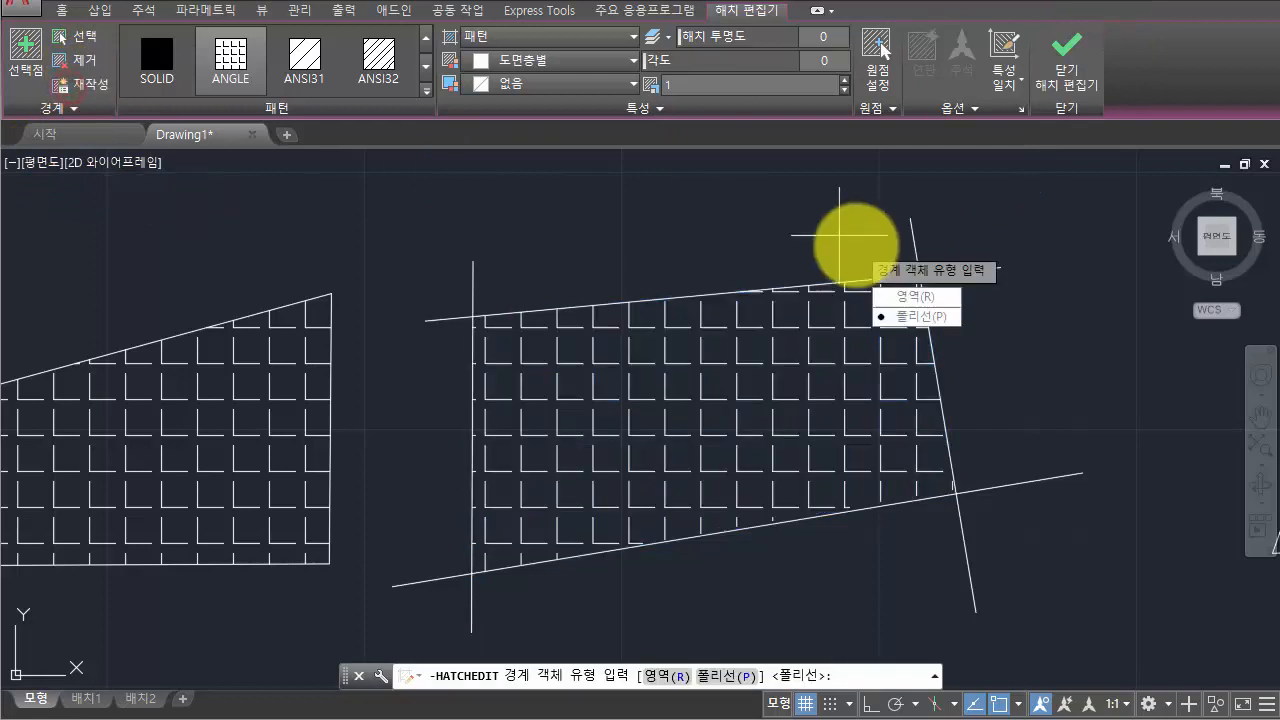
{"action": "left_click", "coordinate": [724, 253]}
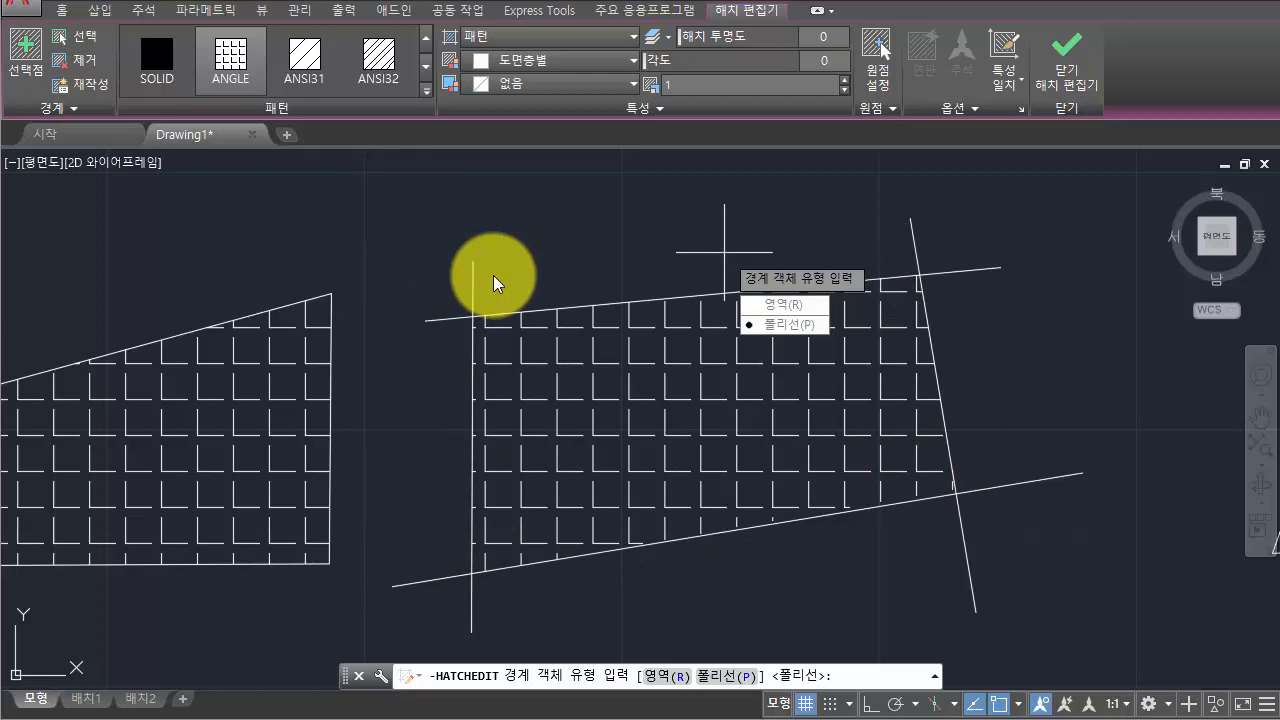
{"action": "left_click", "coordinate": [793, 324]}
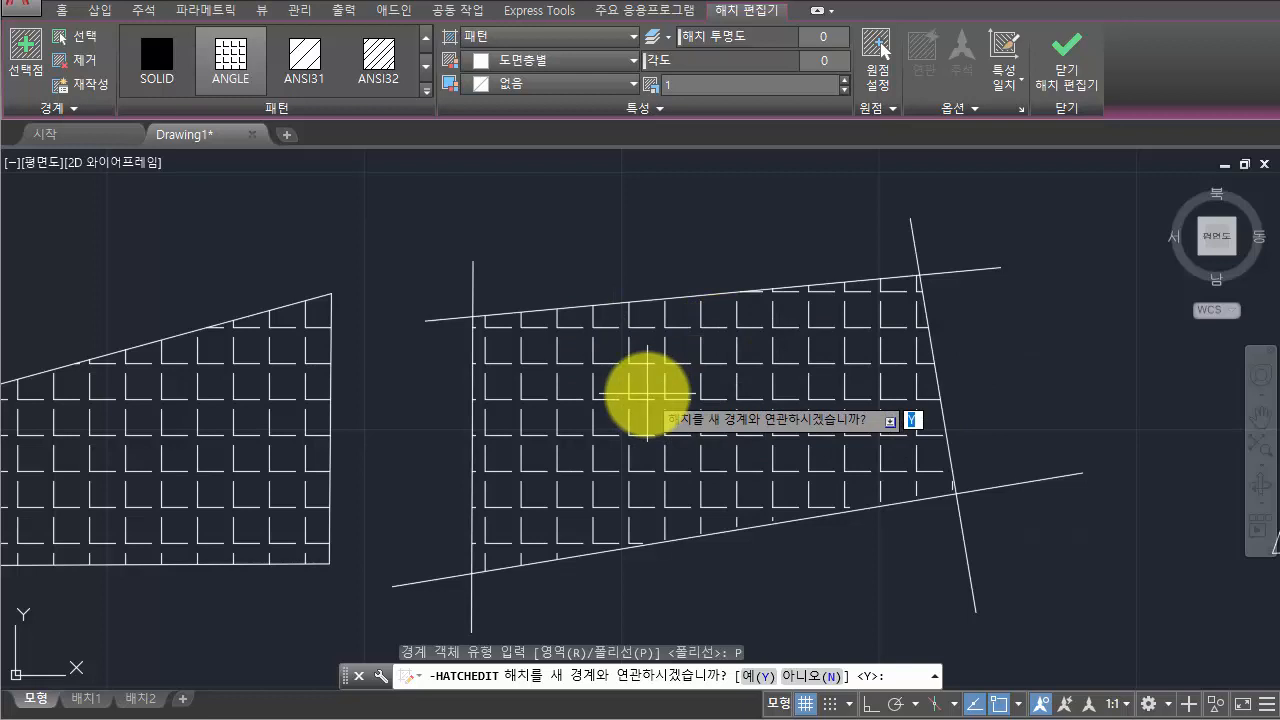
{"action": "key", "text": "Return"}
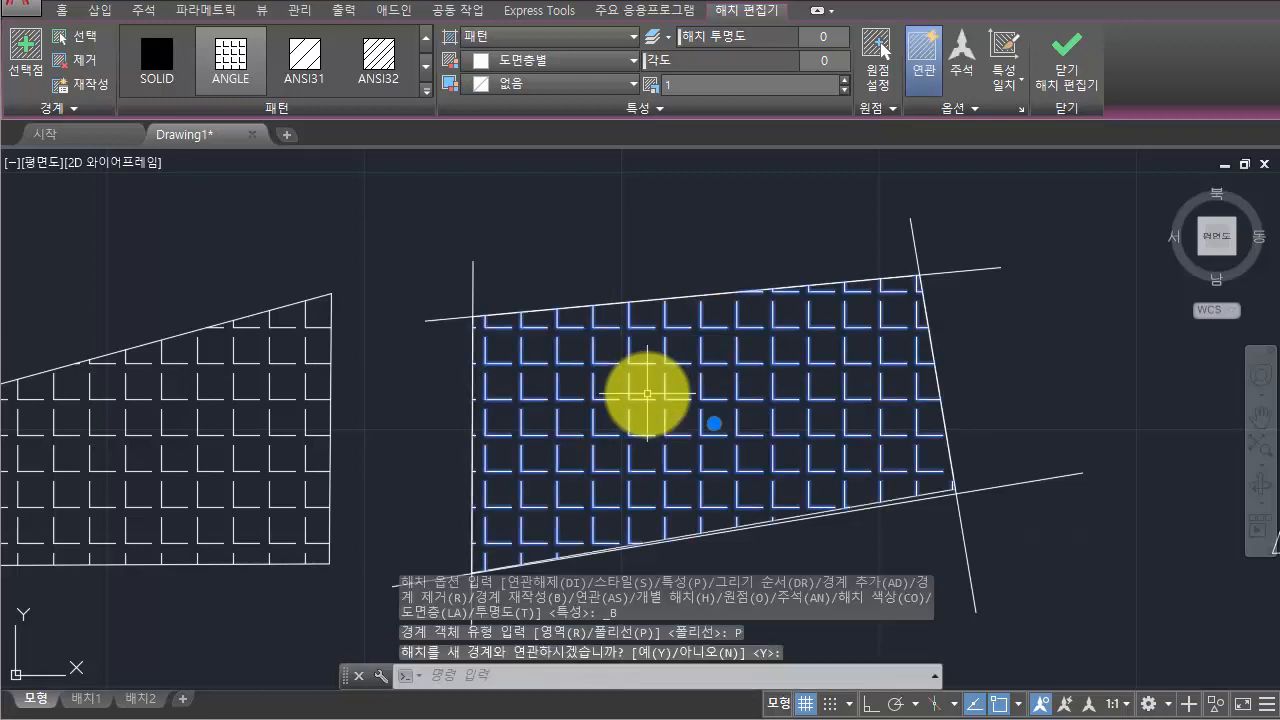
{"action": "scroll", "coordinate": [900, 529], "scroll_direction": "up", "scroll_amount": 8}
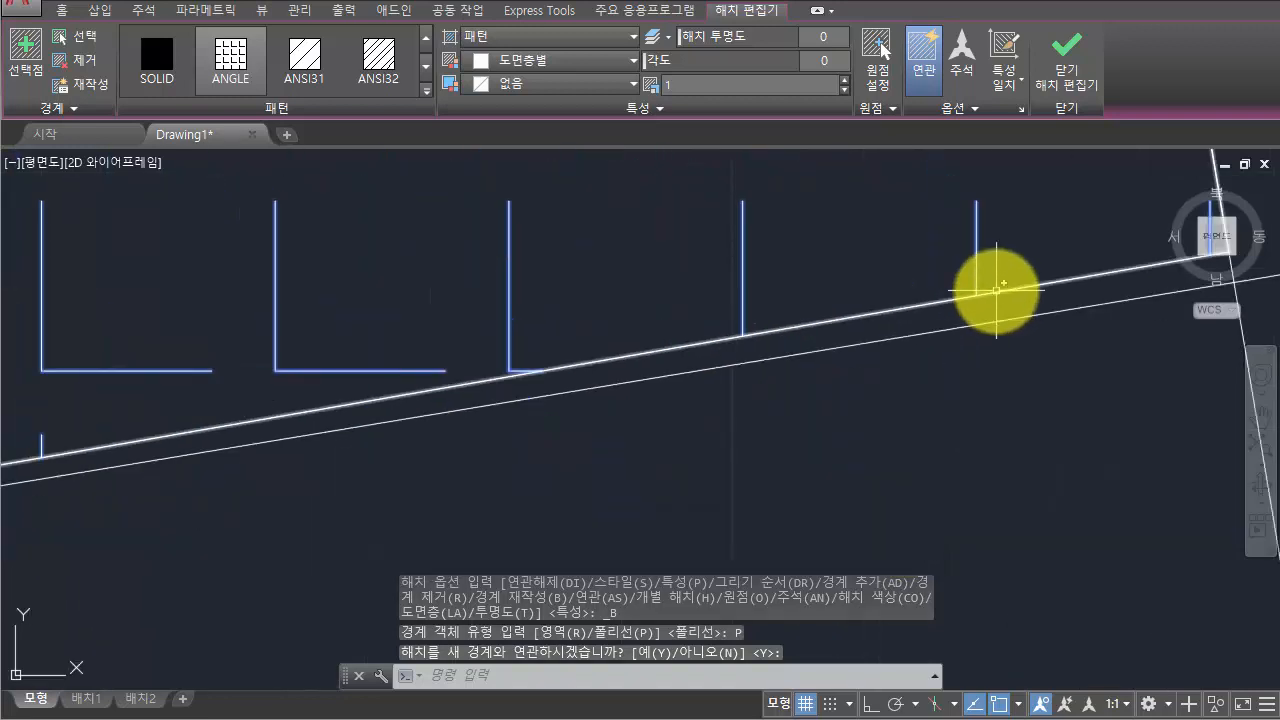
{"action": "scroll", "coordinate": [960, 410], "scroll_direction": "down", "scroll_amount": 5}
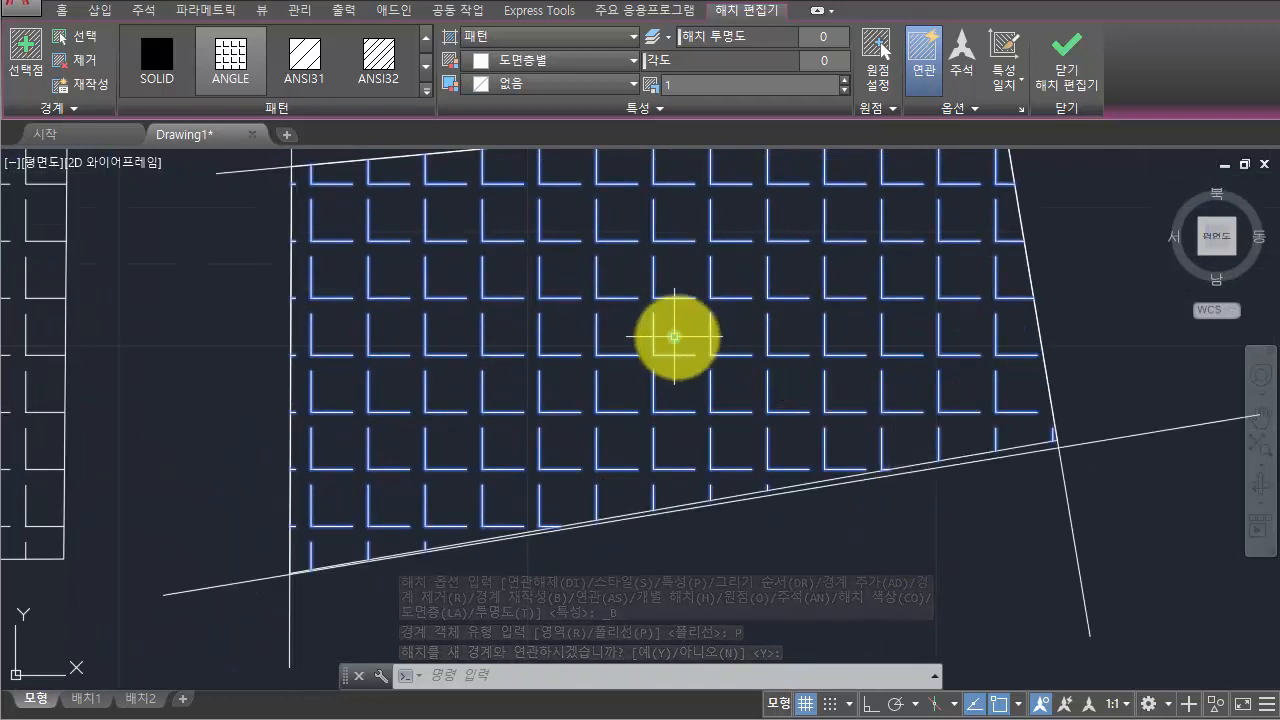
{"action": "key", "text": "Escape"}
{"action": "key", "text": "Escape"}
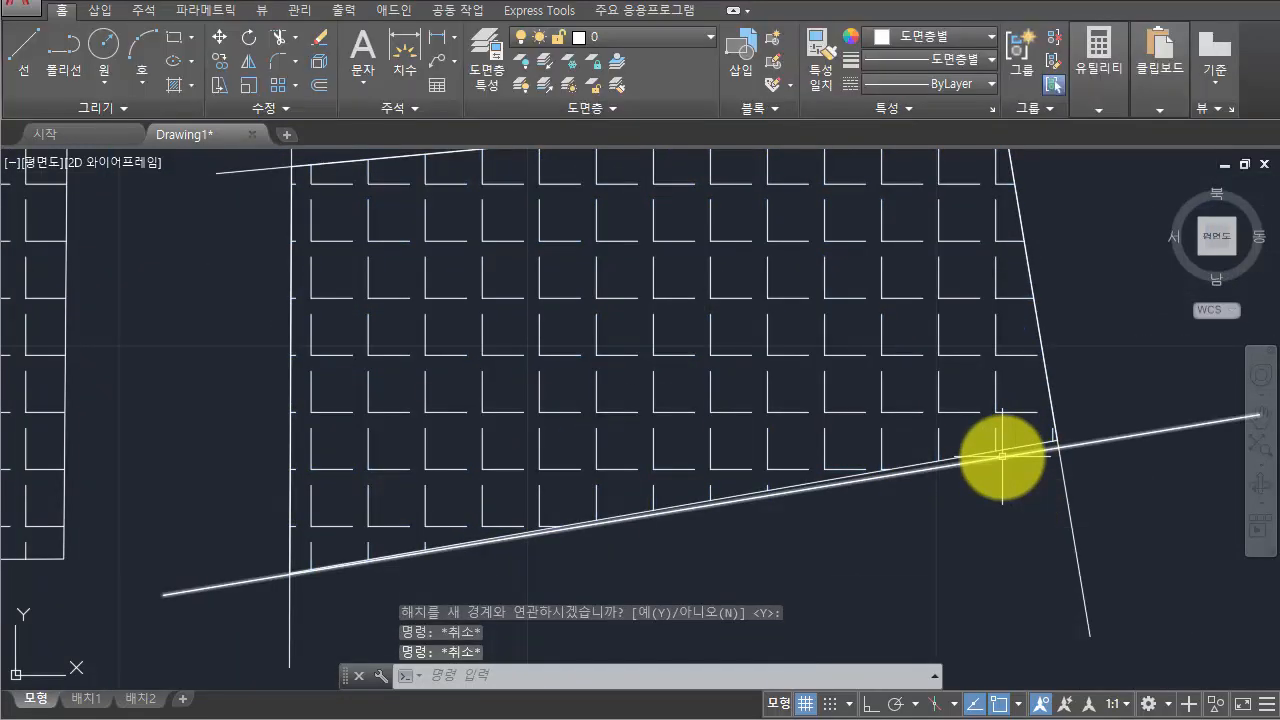
Try stretching the recreated polyline's right edge outward and its lower edge down, and undo both stretches
{"action": "left_click", "coordinate": [1004, 455]}
{"action": "scroll", "coordinate": [1032, 452], "scroll_direction": "down", "scroll_amount": 4}
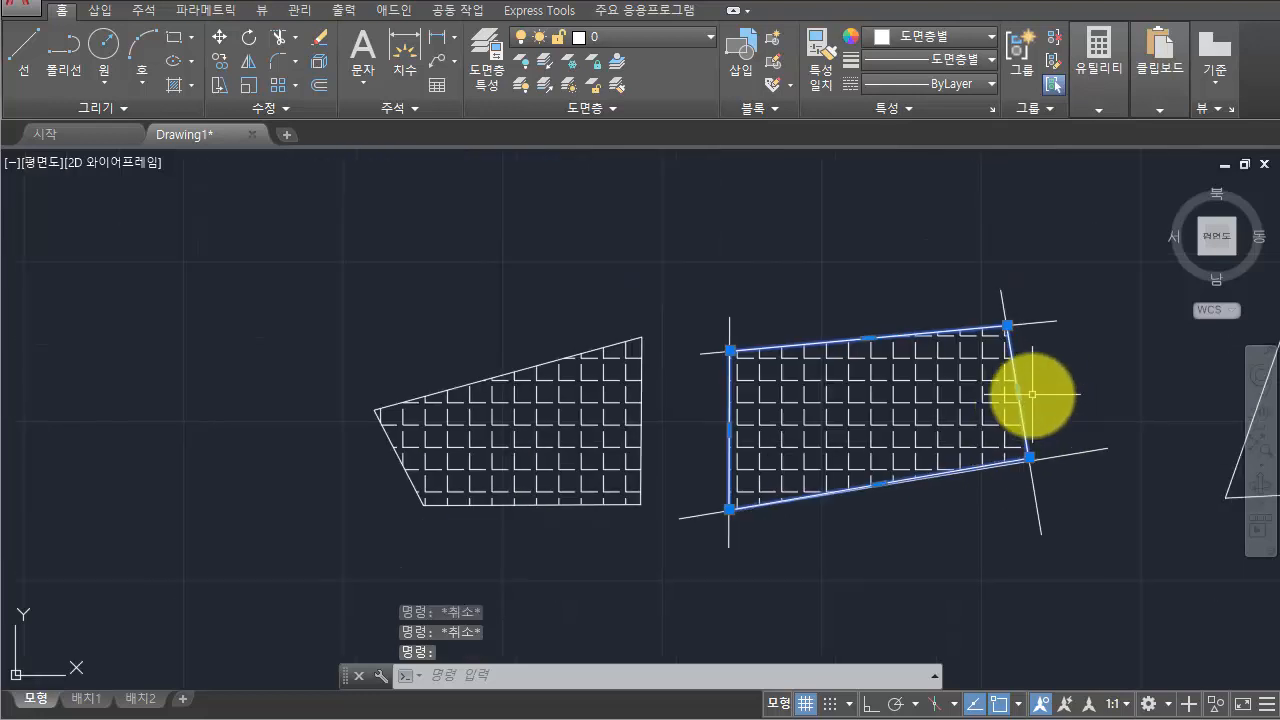
{"action": "left_click_drag", "start_coordinate": [1018, 390], "coordinate": [1100, 380]}
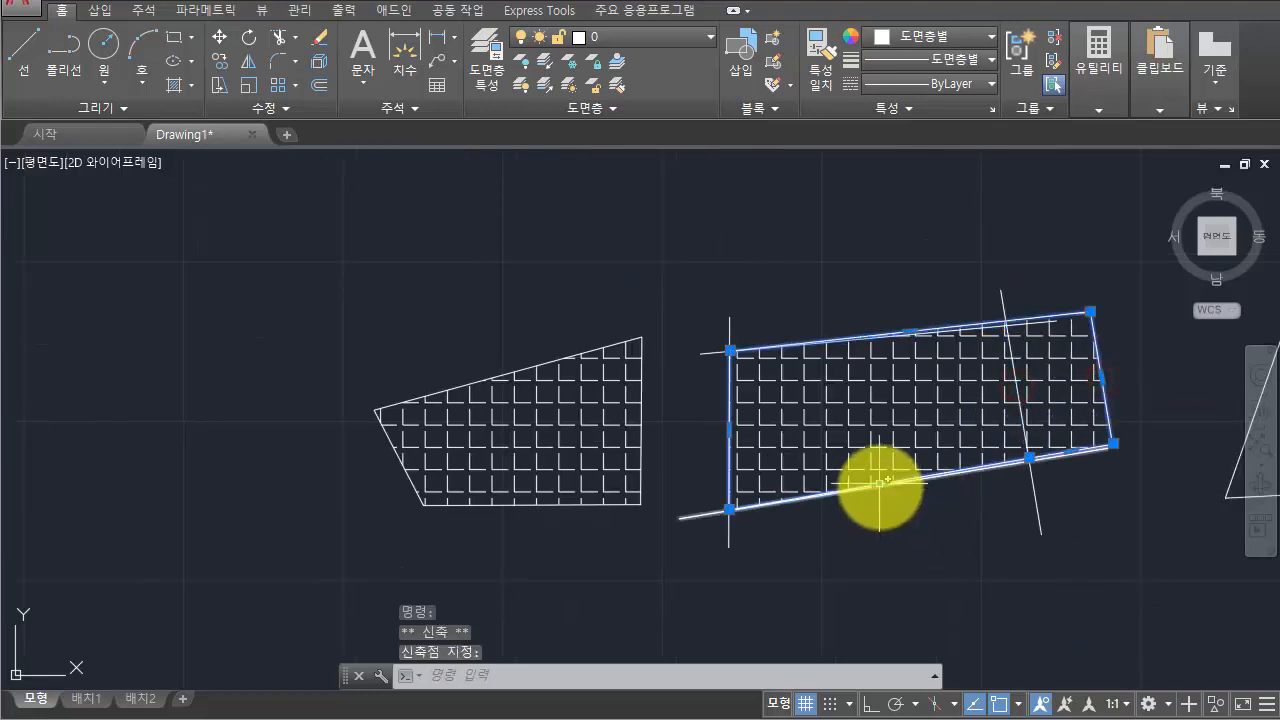
{"action": "left_click_drag", "start_coordinate": [880, 486], "coordinate": [911, 573]}
{"action": "mouse_move", "coordinate": [911, 573]}
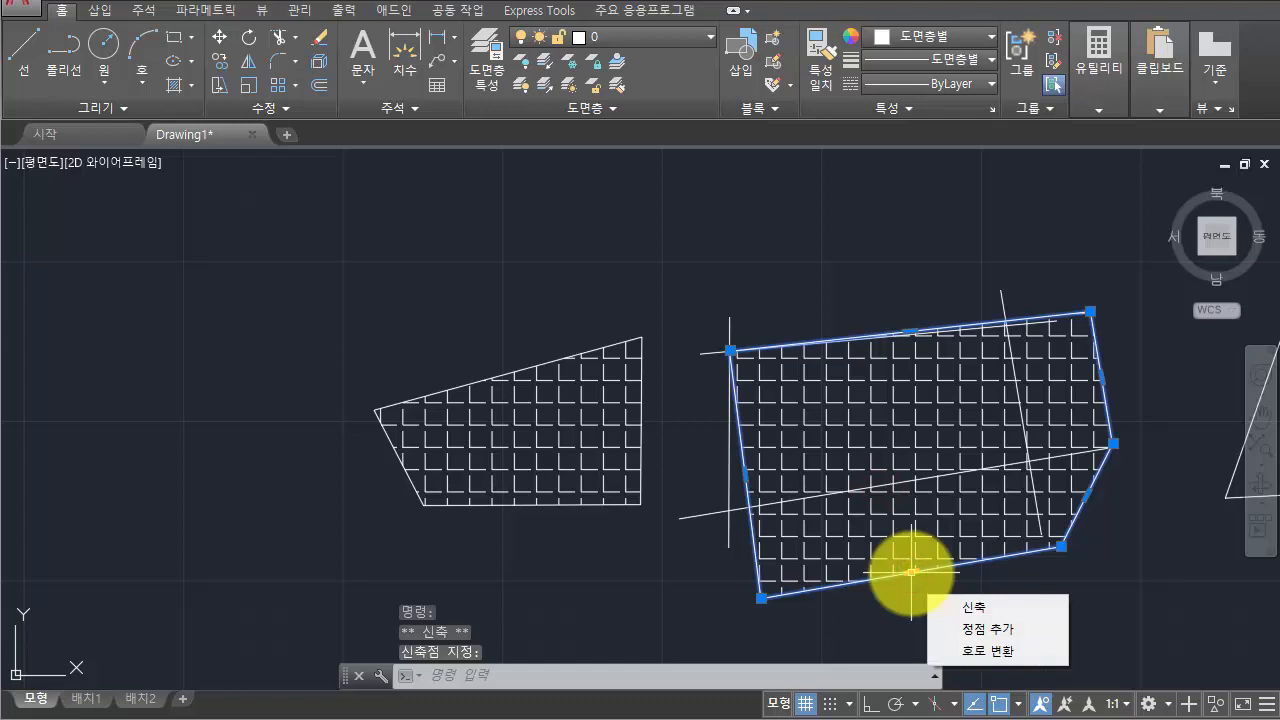
{"action": "key", "text": "Escape"}
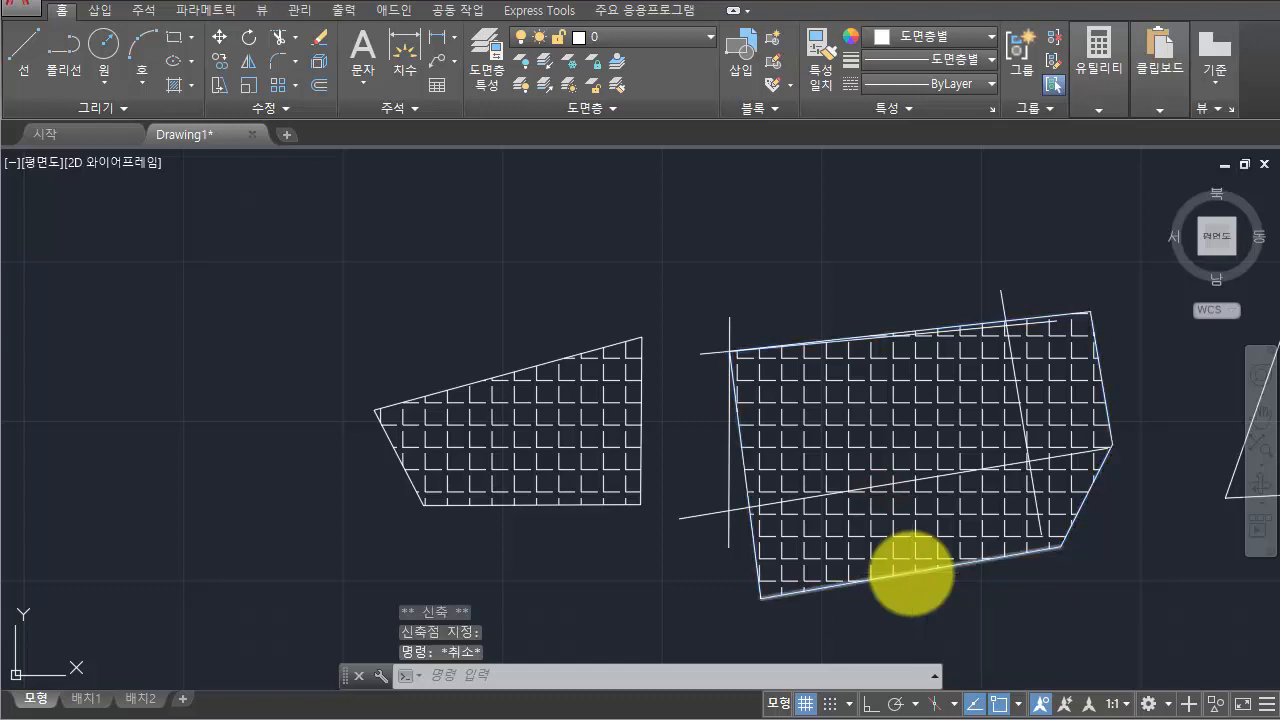
{"action": "key", "text": "ctrl+z"}
{"action": "key", "text": "ctrl+z"}
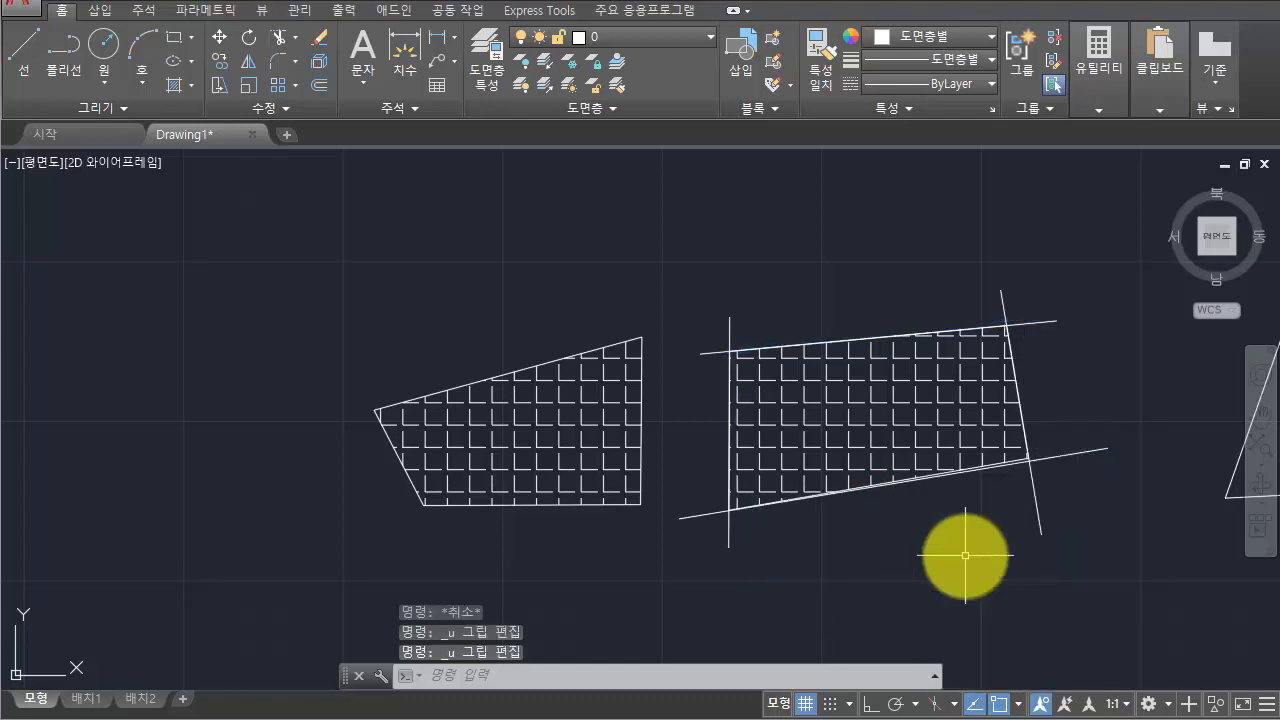
Select the right hatch to check its associativity, and undo its boundary recreation
{"action": "scroll", "coordinate": [1005, 537], "scroll_direction": "up", "scroll_amount": 3}
{"action": "scroll", "coordinate": [1005, 537], "scroll_direction": "down", "scroll_amount": 2}
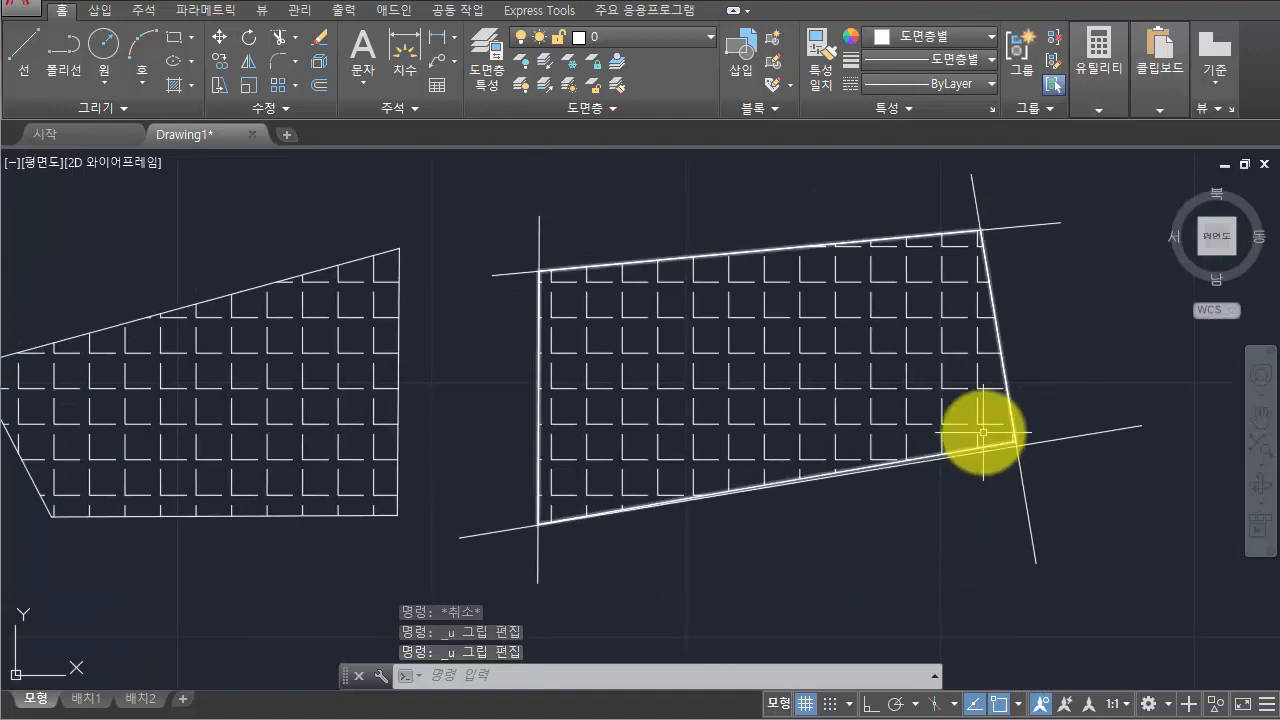
{"action": "left_click", "coordinate": [929, 334]}
{"action": "left_click", "coordinate": [858, 383]}
{"action": "middle_click_drag", "start_coordinate": [933, 333], "coordinate": [878, 348]}
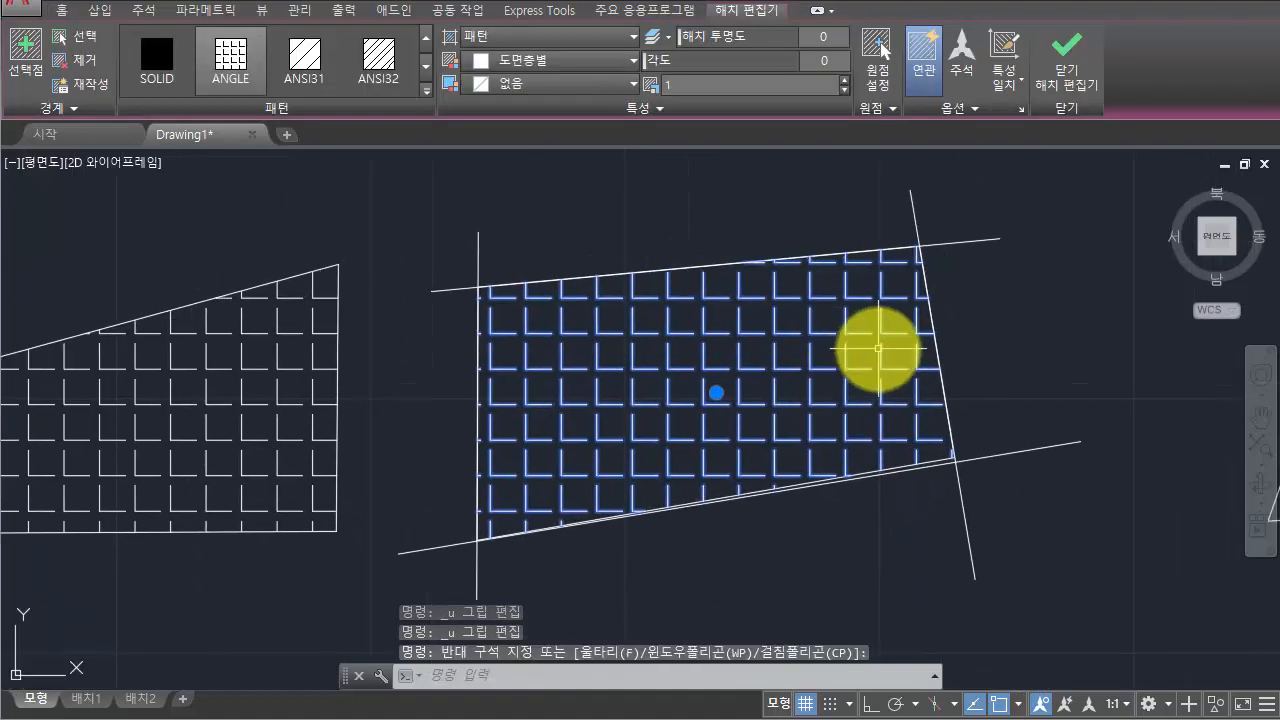
{"action": "key", "text": "ctrl+z"}
{"action": "key", "text": "ctrl+z"}
{"action": "key", "text": "ctrl+z"}
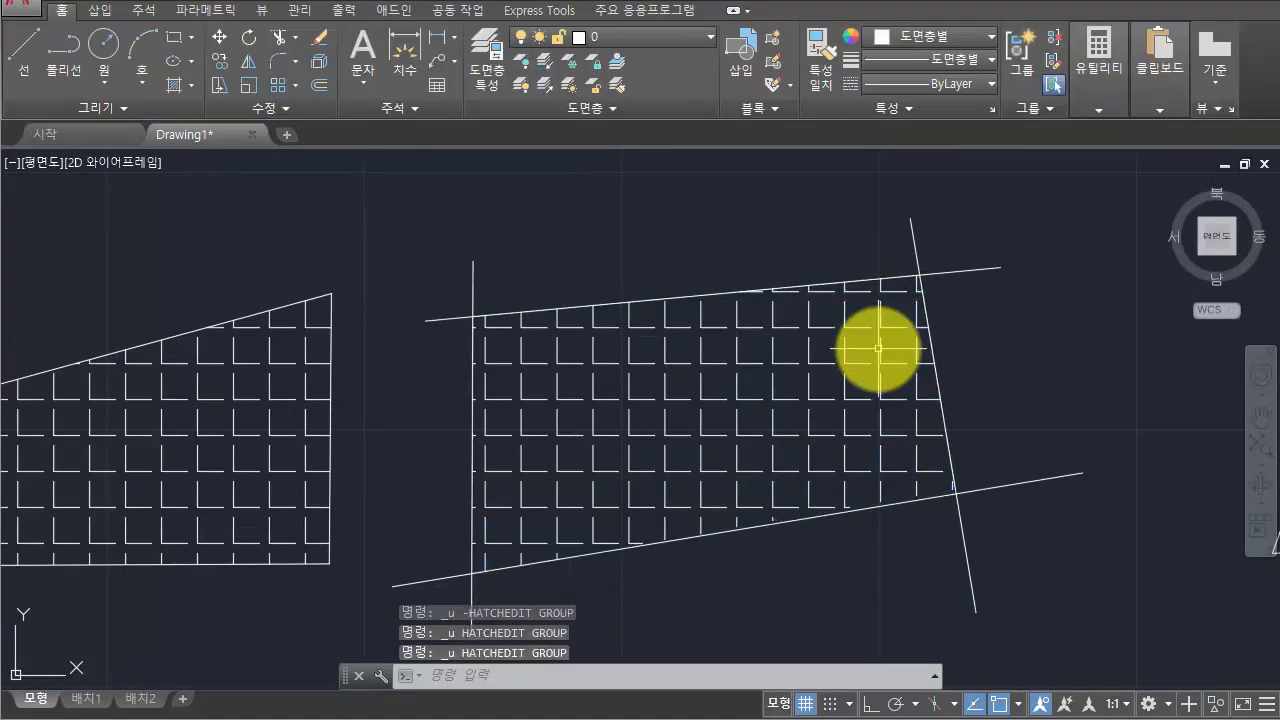
Select the lower boundary line and the right hatch, and stretch the line's right end onto the hatch's lower-right corner
{"action": "scroll", "coordinate": [949, 482], "scroll_direction": "up", "scroll_amount": 8}
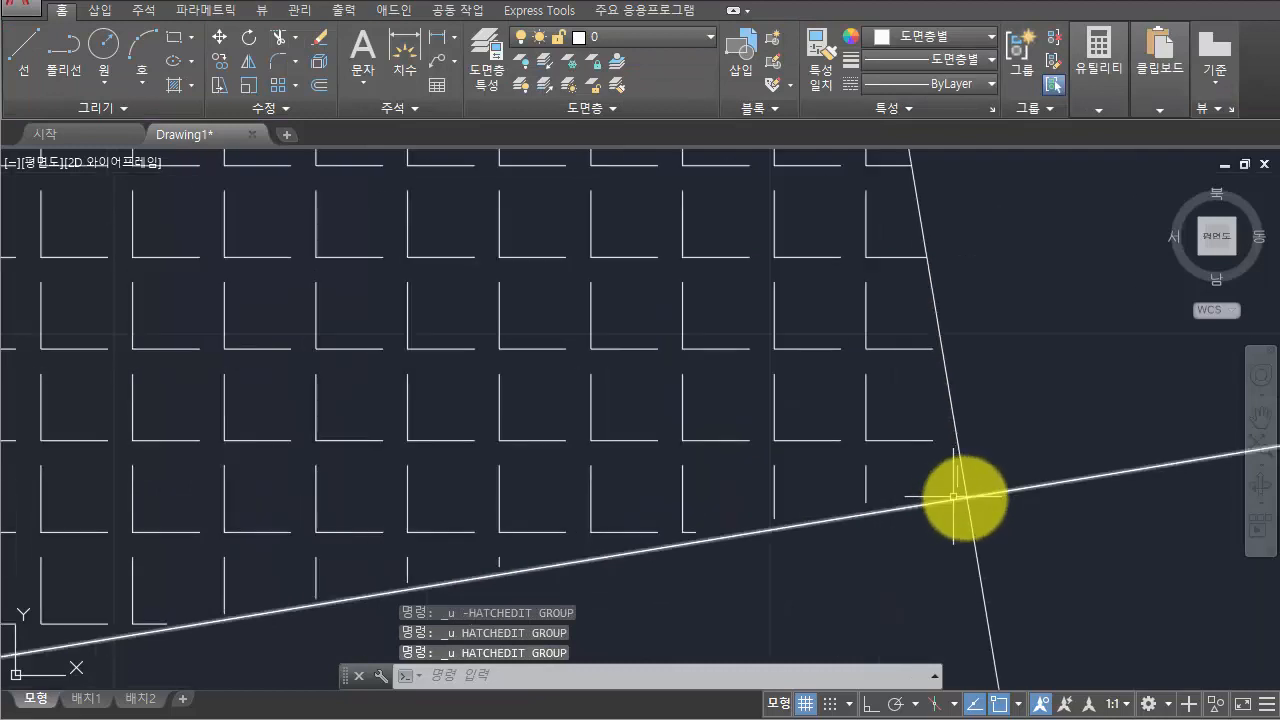
{"action": "scroll", "coordinate": [891, 496], "scroll_direction": "down", "scroll_amount": 7}
{"action": "scroll", "coordinate": [905, 494], "scroll_direction": "up", "scroll_amount": 7}
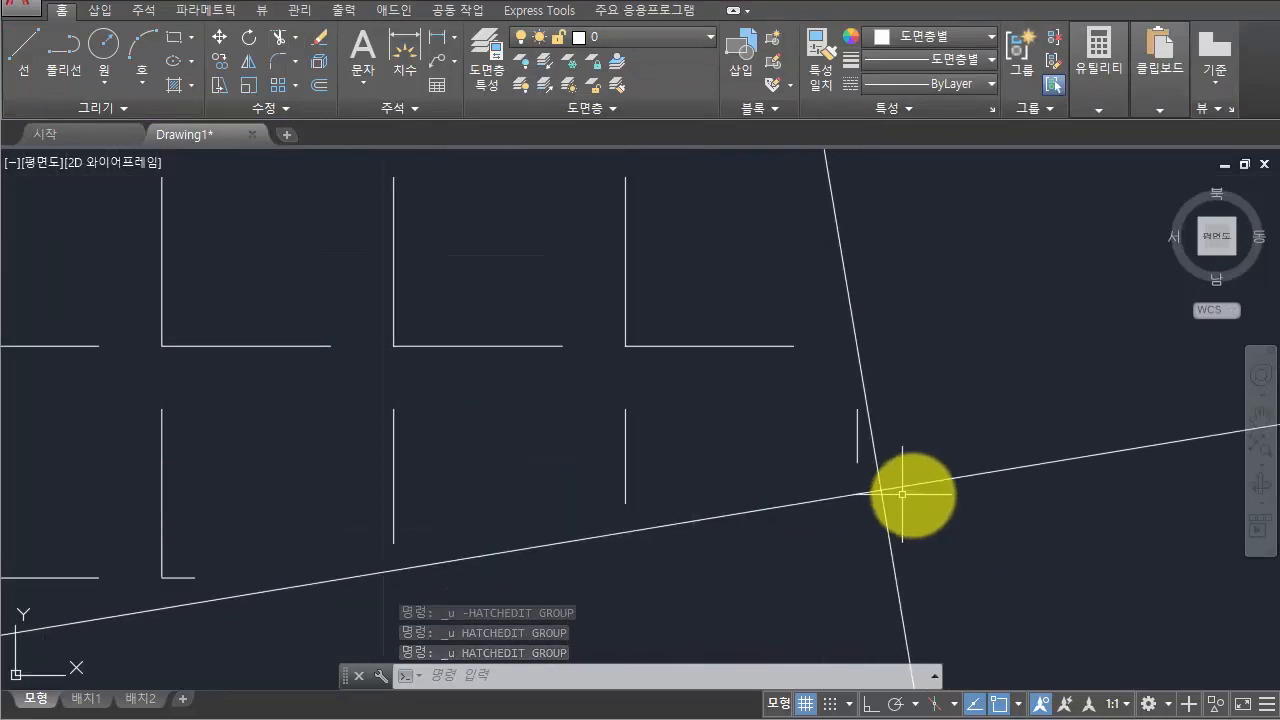
{"action": "left_click", "coordinate": [1003, 510]}
{"action": "left_click", "coordinate": [963, 424]}
{"action": "left_click", "coordinate": [776, 452]}
{"action": "left_click", "coordinate": [571, 324]}
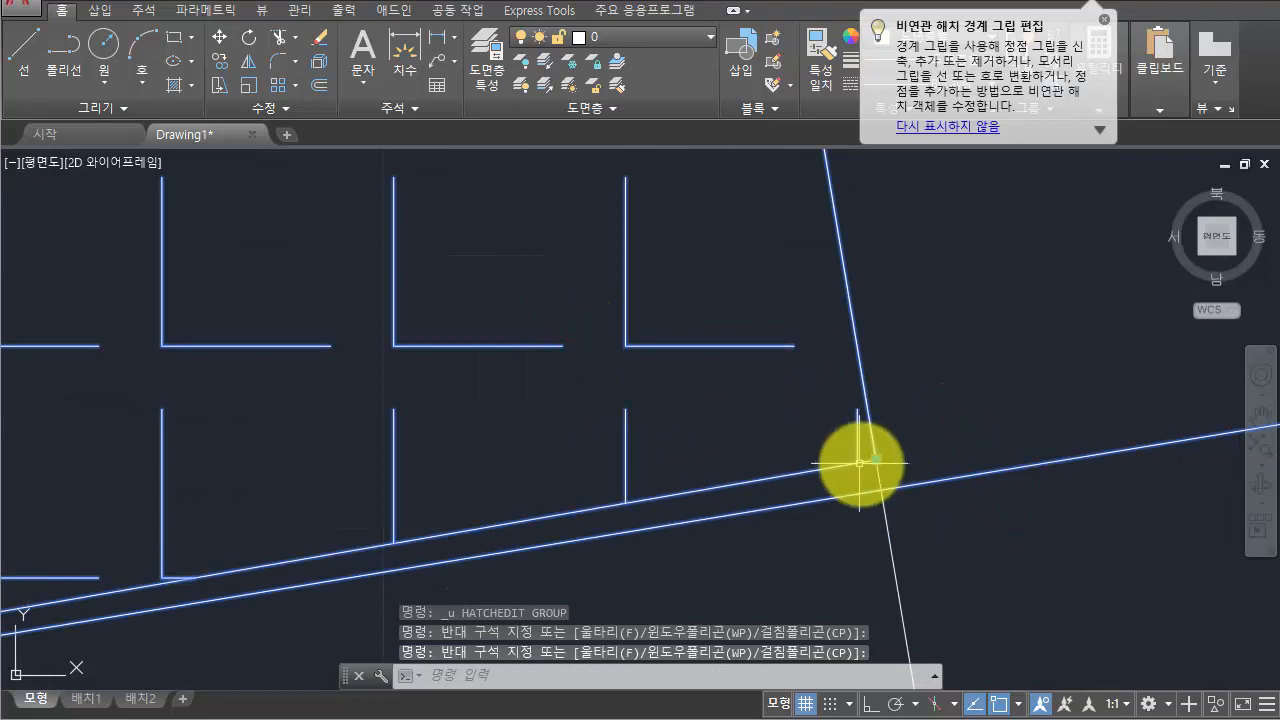
{"action": "scroll", "coordinate": [900, 462], "scroll_direction": "down", "scroll_amount": 7}
{"action": "scroll", "coordinate": [1040, 440], "scroll_direction": "up", "scroll_amount": 5}
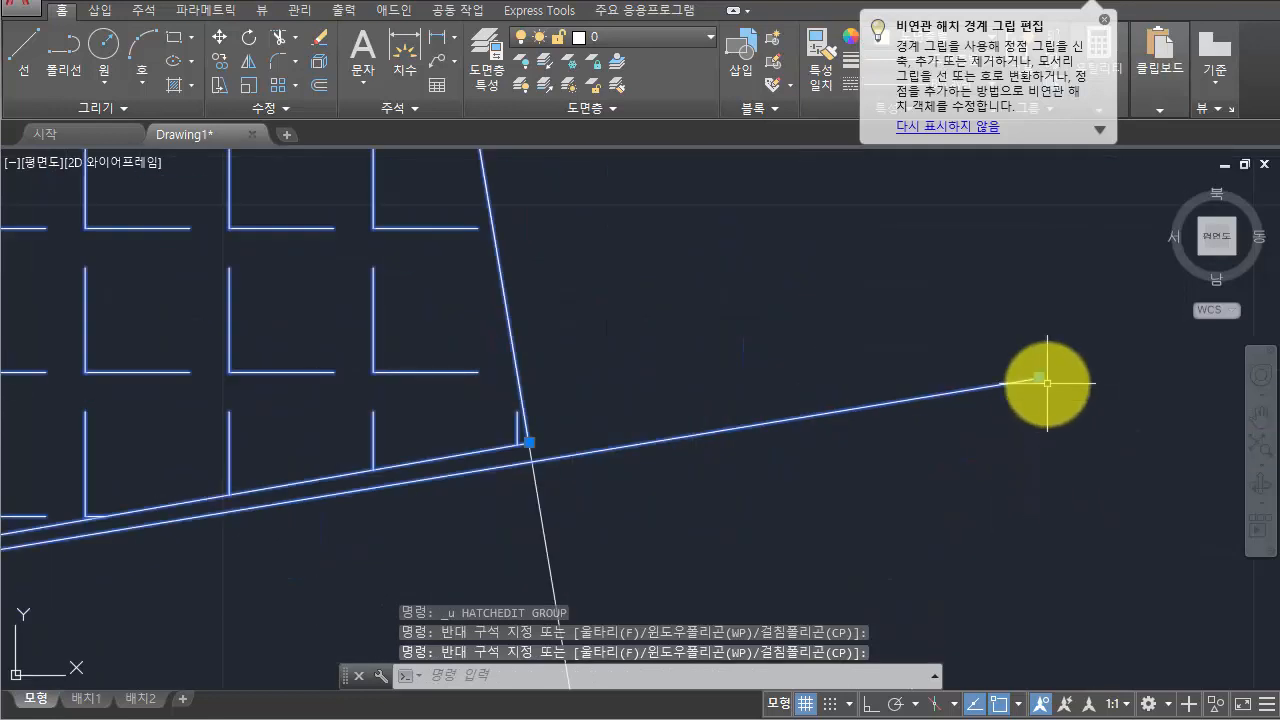
{"action": "left_click", "coordinate": [1041, 381]}
{"action": "left_click", "coordinate": [529, 441]}
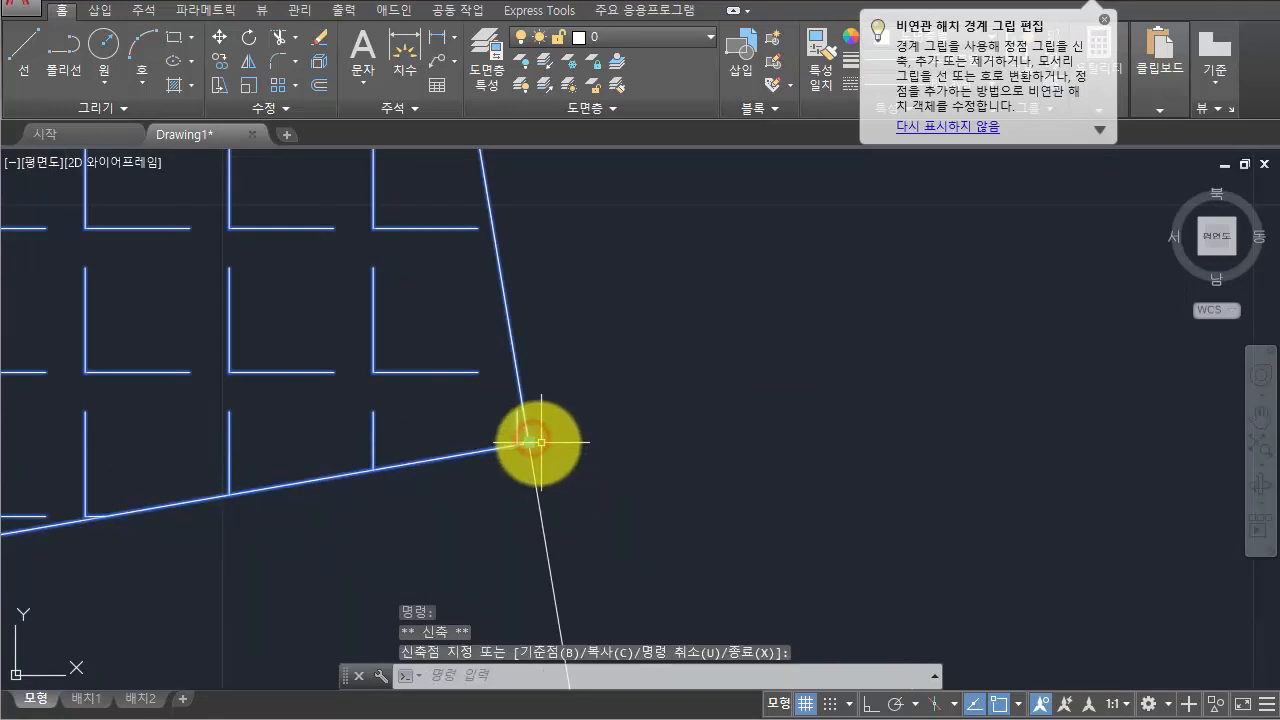
Try stretching the shared lower-right corner of the hatch and line outward, and undo both this and the line's end stretch
{"action": "left_click", "coordinate": [529, 441]}
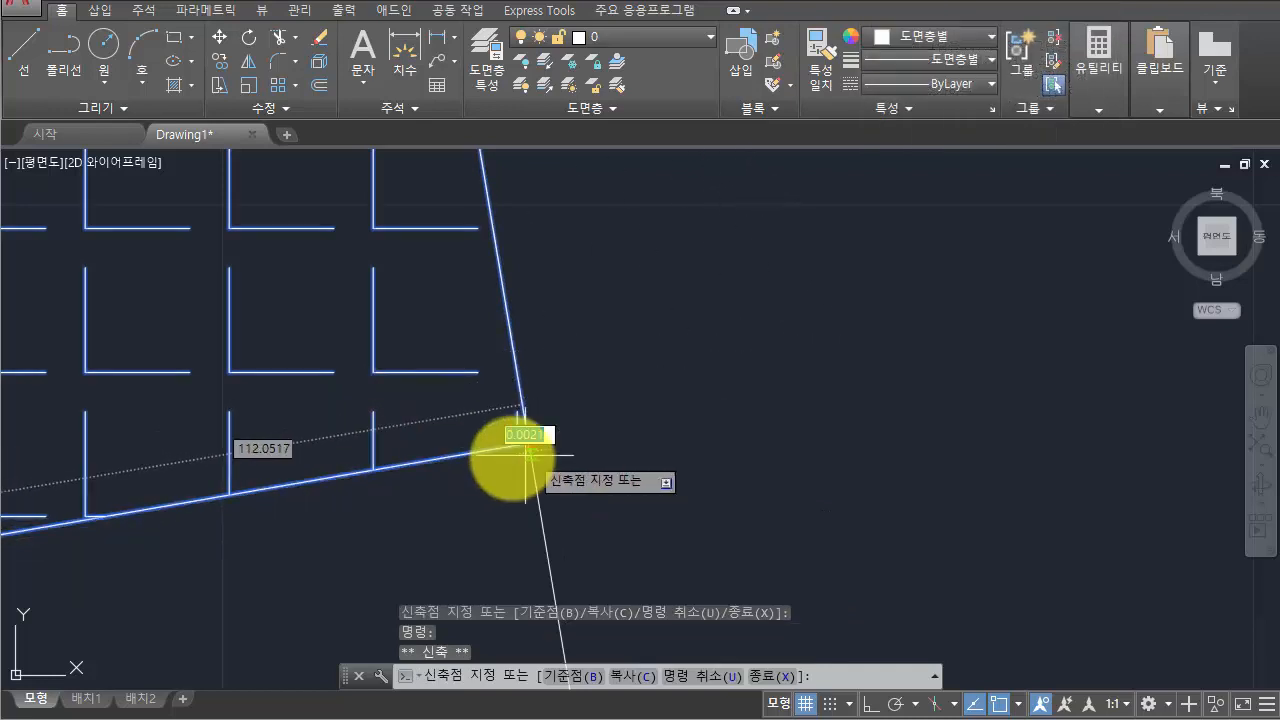
{"action": "left_click", "coordinate": [943, 371]}
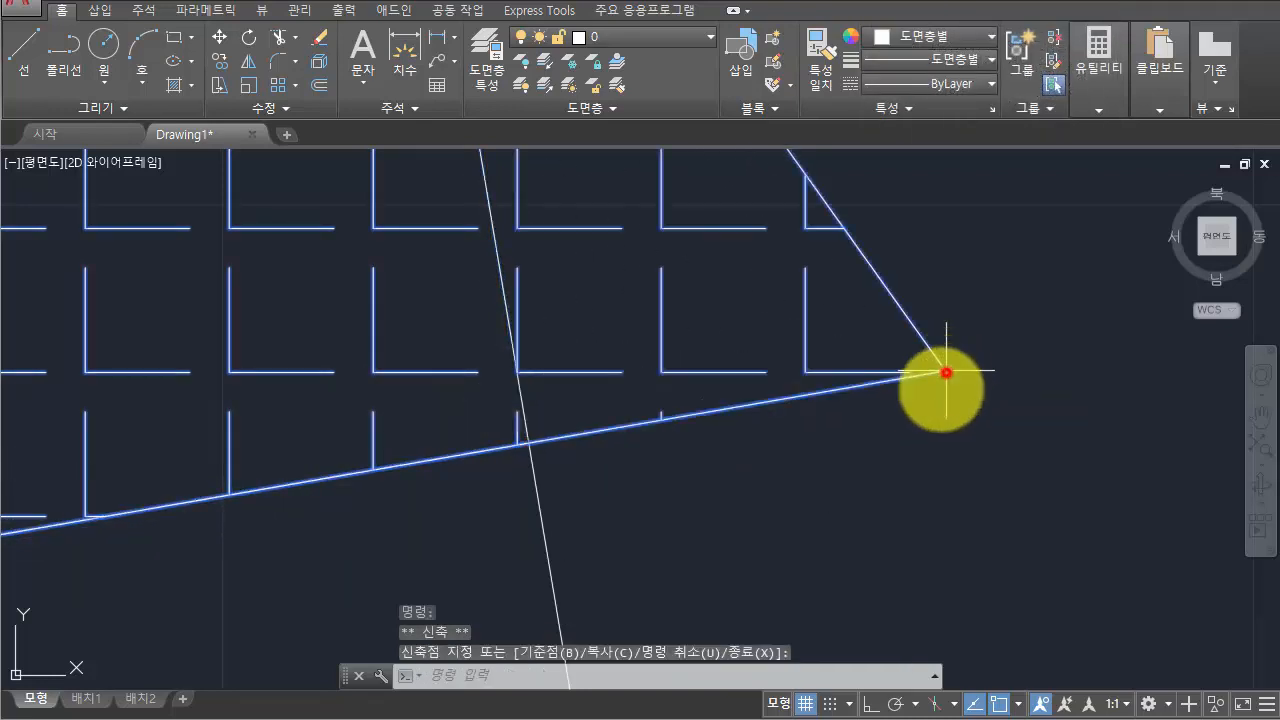
{"action": "scroll", "coordinate": [853, 500], "scroll_direction": "down", "scroll_amount": 4}
{"action": "scroll", "coordinate": [851, 500], "scroll_direction": "down", "scroll_amount": 3}
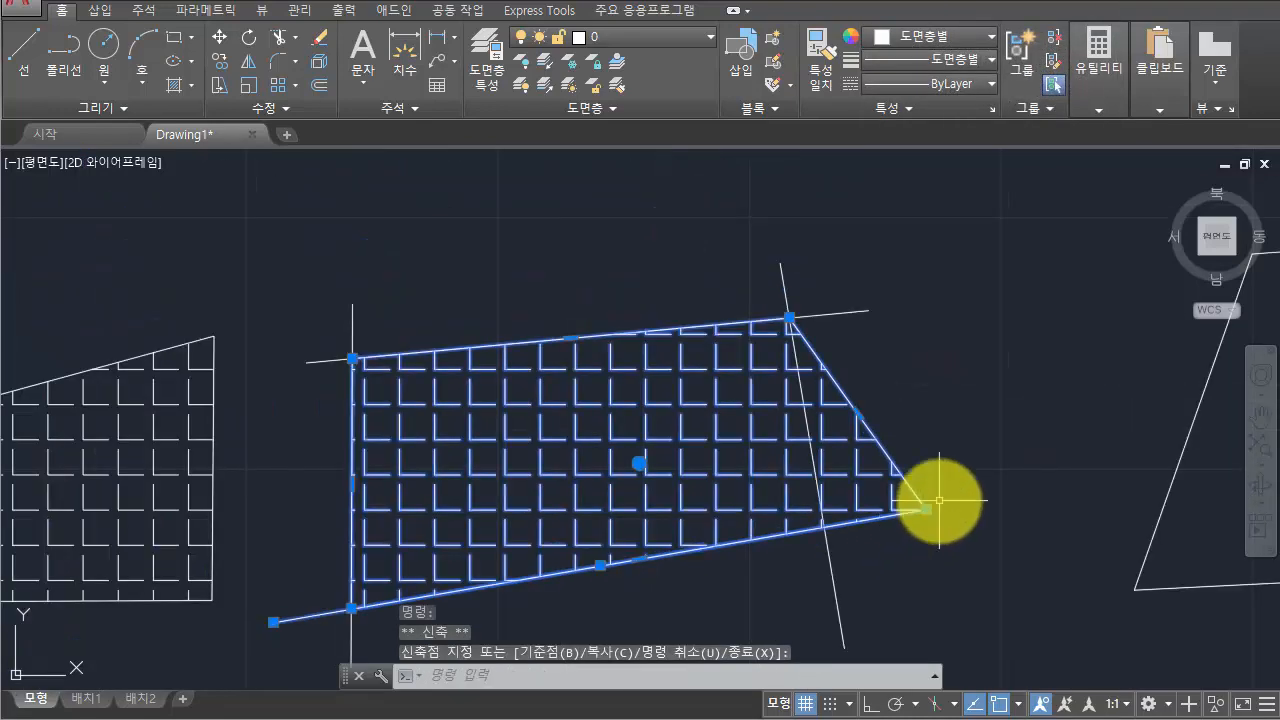
{"action": "key", "text": "ctrl+z"}
{"action": "key", "text": "ctrl+z"}
{"action": "key", "text": "ctrl+z"}
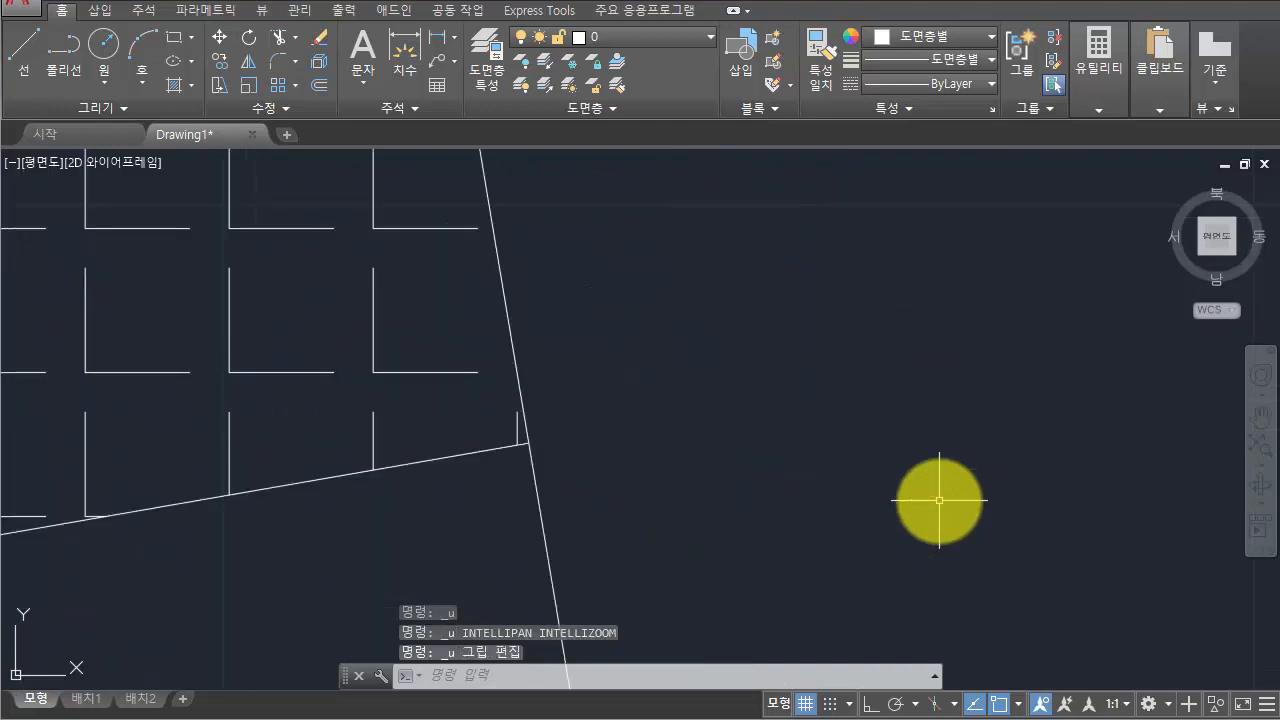
{"action": "key", "text": "ctrl+z"}
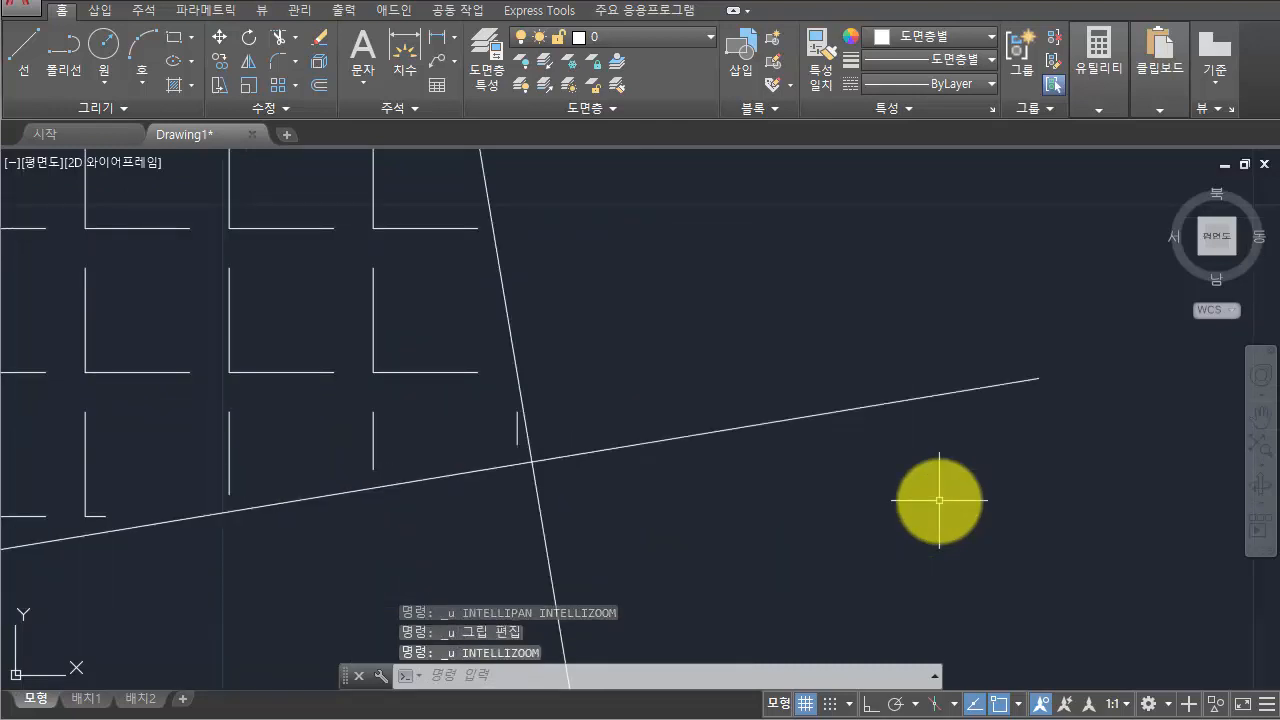
{"action": "left_click", "coordinate": [986, 446]}
{"action": "left_click", "coordinate": [920, 371]}
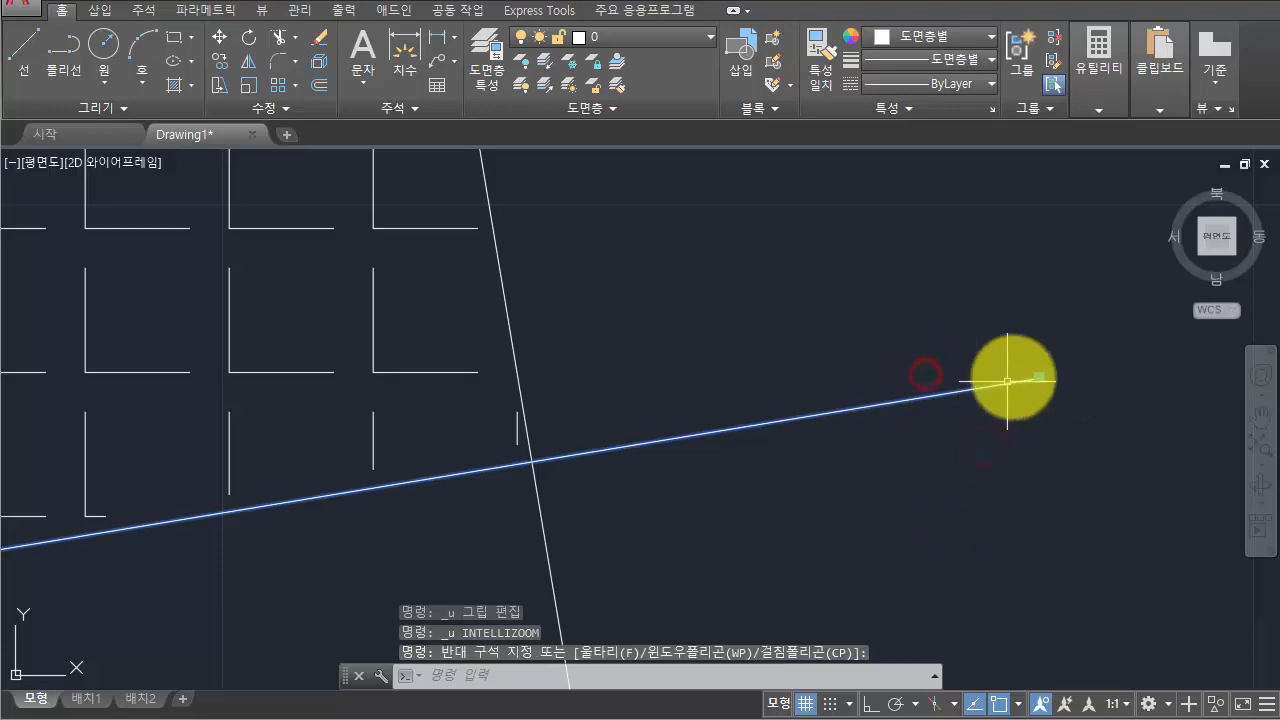
{"action": "left_click", "coordinate": [1039, 378]}
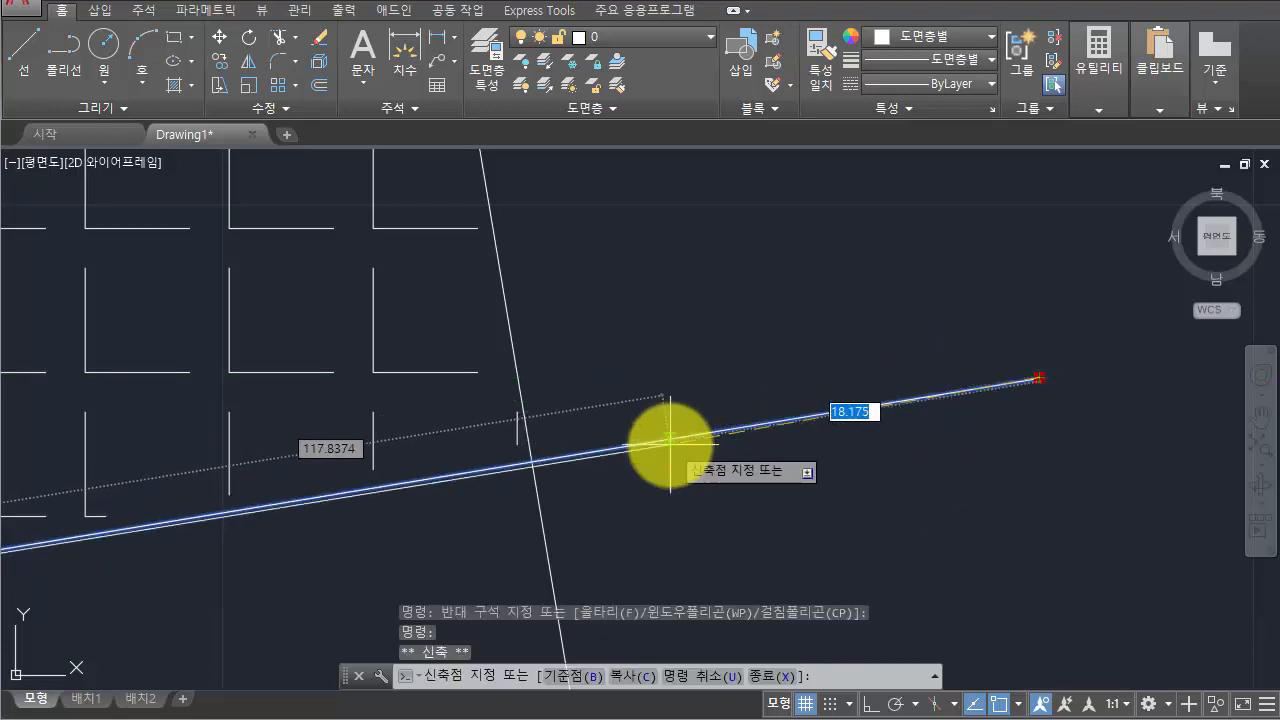
{"action": "key", "text": "Escape"}
{"action": "key", "text": "Escape"}
With the lower line and hatch selected, stretch the line's right end in line with the hatch's lower edge, just past its corner, and deselect
{"action": "left_click", "coordinate": [457, 514]}
{"action": "left_click", "coordinate": [337, 340]}
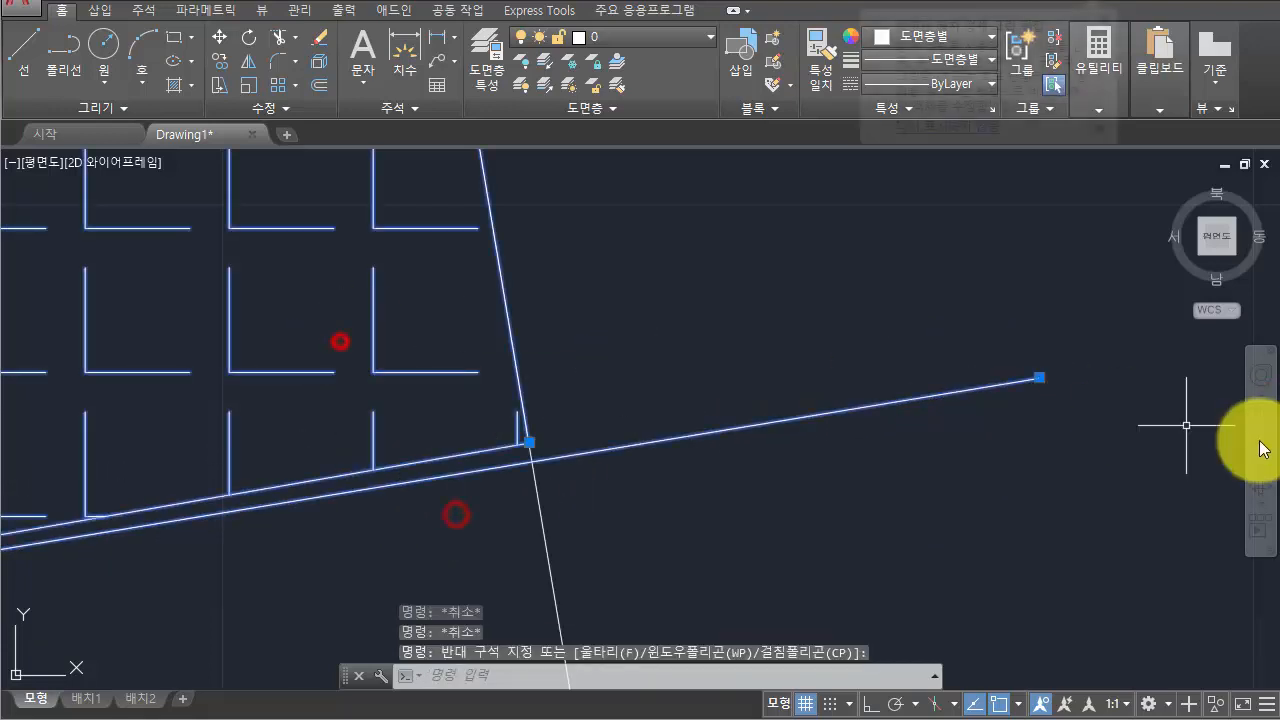
{"action": "left_click", "coordinate": [1039, 378]}
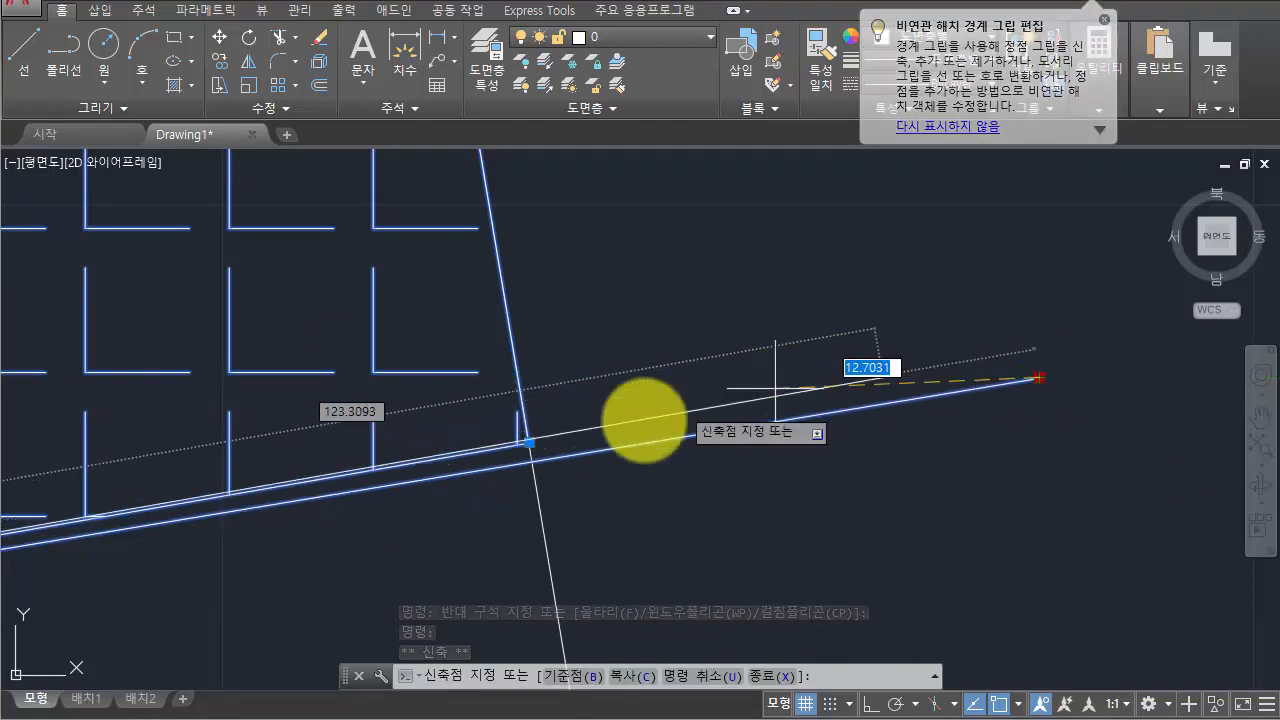
{"action": "left_click", "coordinate": [707, 410]}
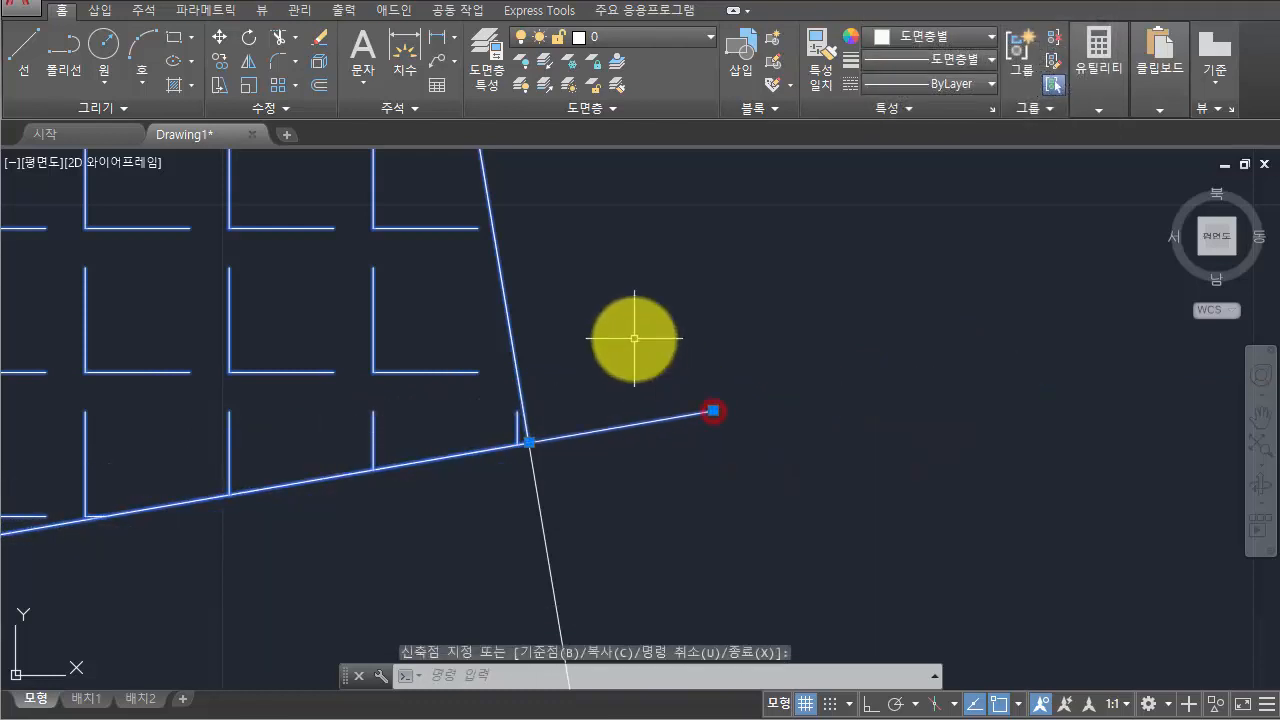
{"action": "scroll", "coordinate": [652, 334], "scroll_direction": "down", "scroll_amount": 2}
{"action": "scroll", "coordinate": [652, 334], "scroll_direction": "down", "scroll_amount": 2}
{"action": "middle_click_drag", "start_coordinate": [645, 322], "coordinate": [1021, 459]}
{"action": "scroll", "coordinate": [1021, 459], "scroll_direction": "down", "scroll_amount": 2}
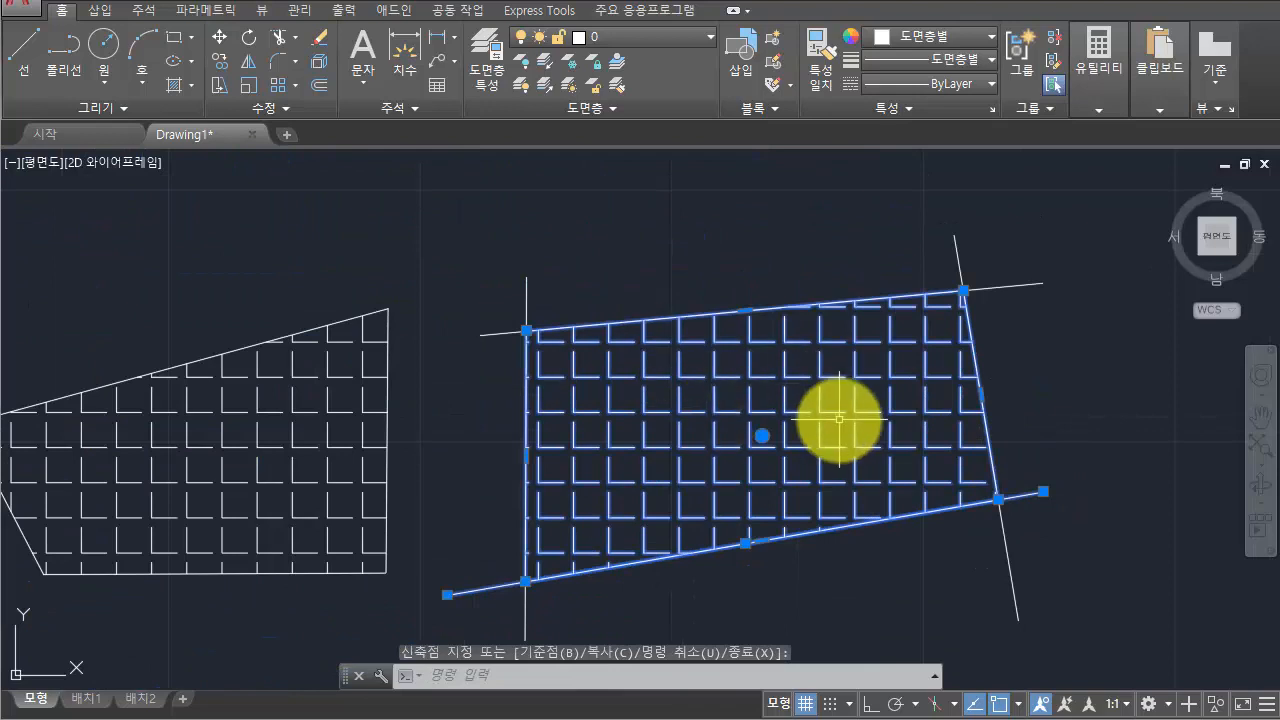
{"action": "key", "text": "Escape"}
{"action": "key", "text": "Escape"}
{"action": "key", "text": "Escape"}
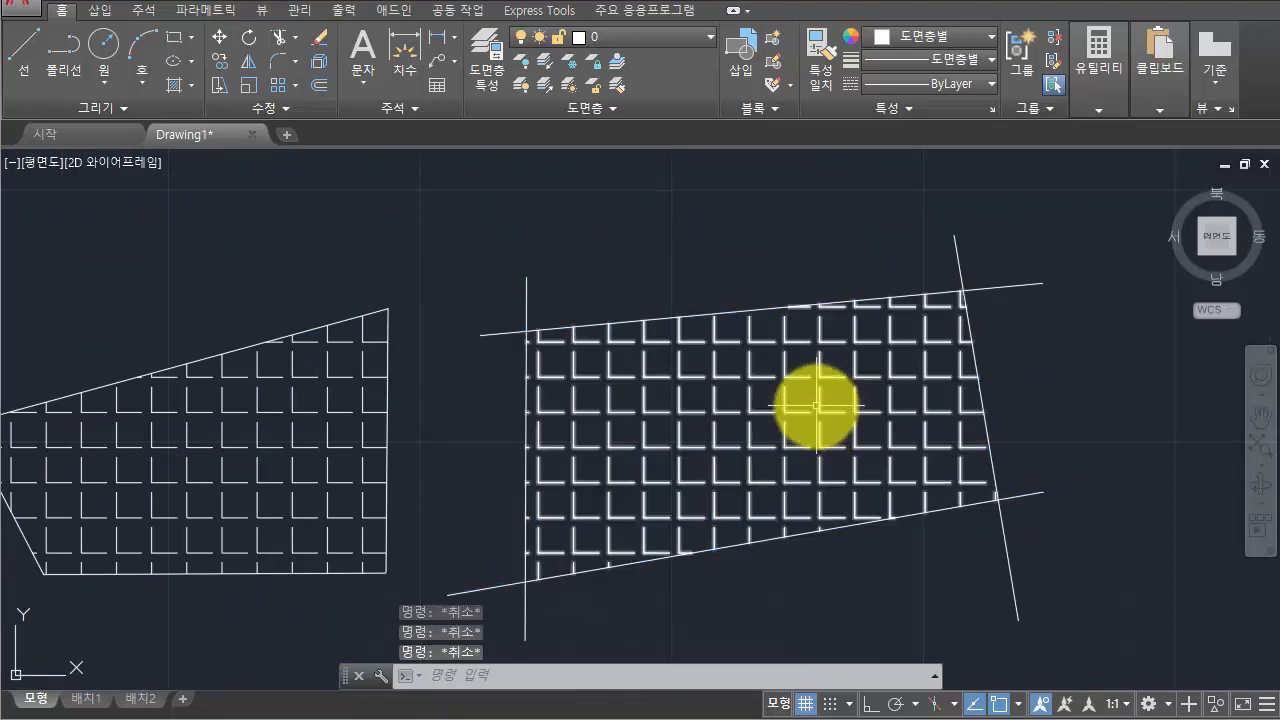
Select the right hatch and the lines crossing at its lower-right corner to inspect how they line up, and deselect everything
{"action": "middle_click_drag", "start_coordinate": [750, 413], "coordinate": [658, 457]}
{"action": "left_click", "coordinate": [663, 466]}
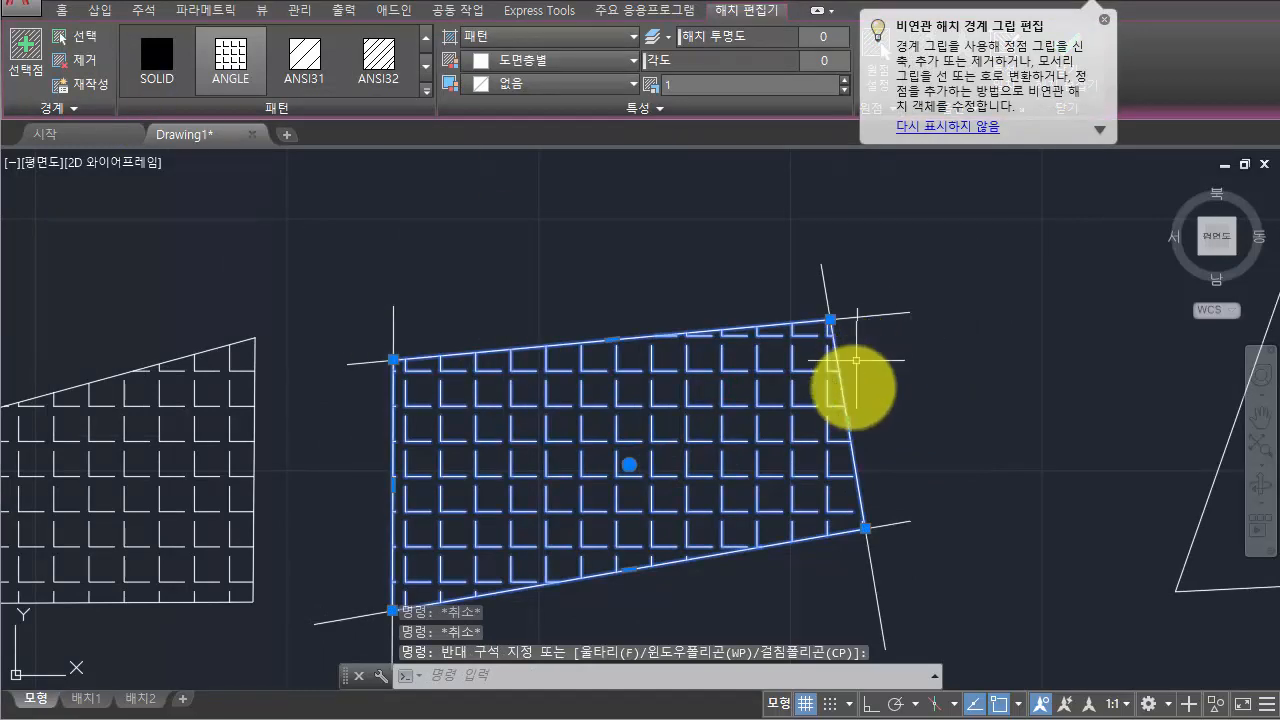
{"action": "scroll", "coordinate": [757, 443], "scroll_direction": "up", "scroll_amount": 2}
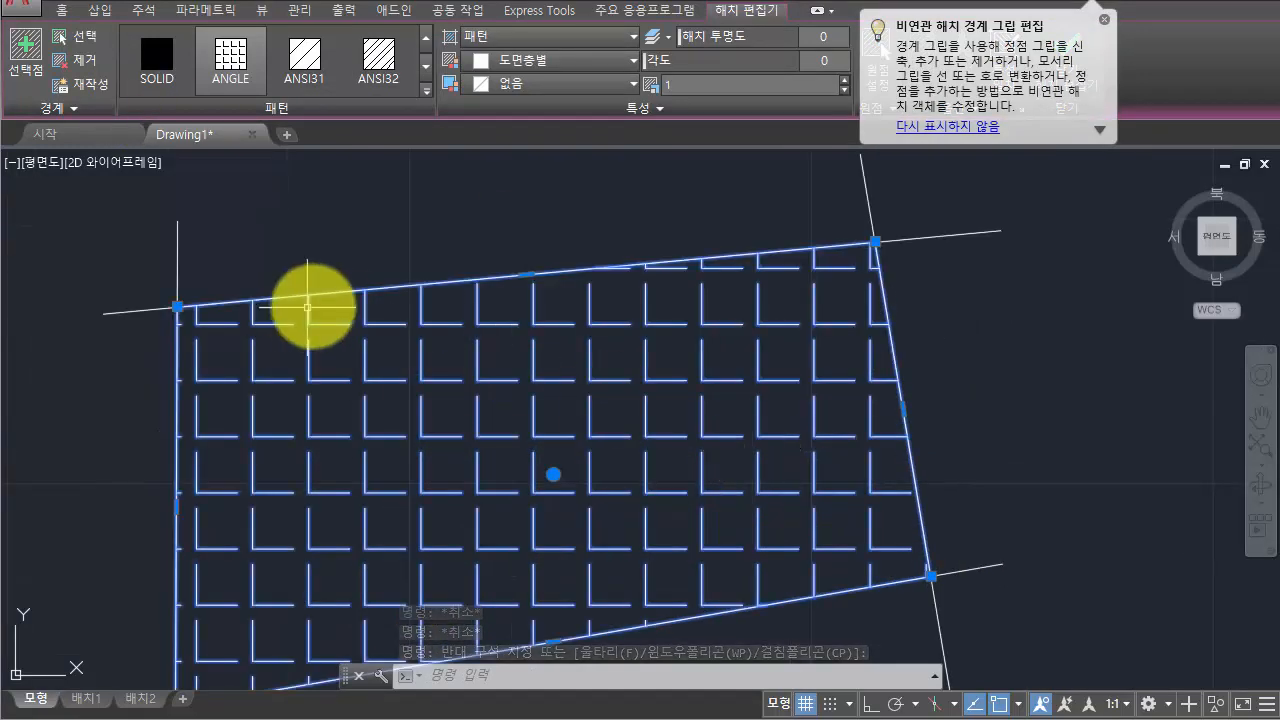
{"action": "middle_click_drag", "start_coordinate": [788, 402], "coordinate": [734, 371]}
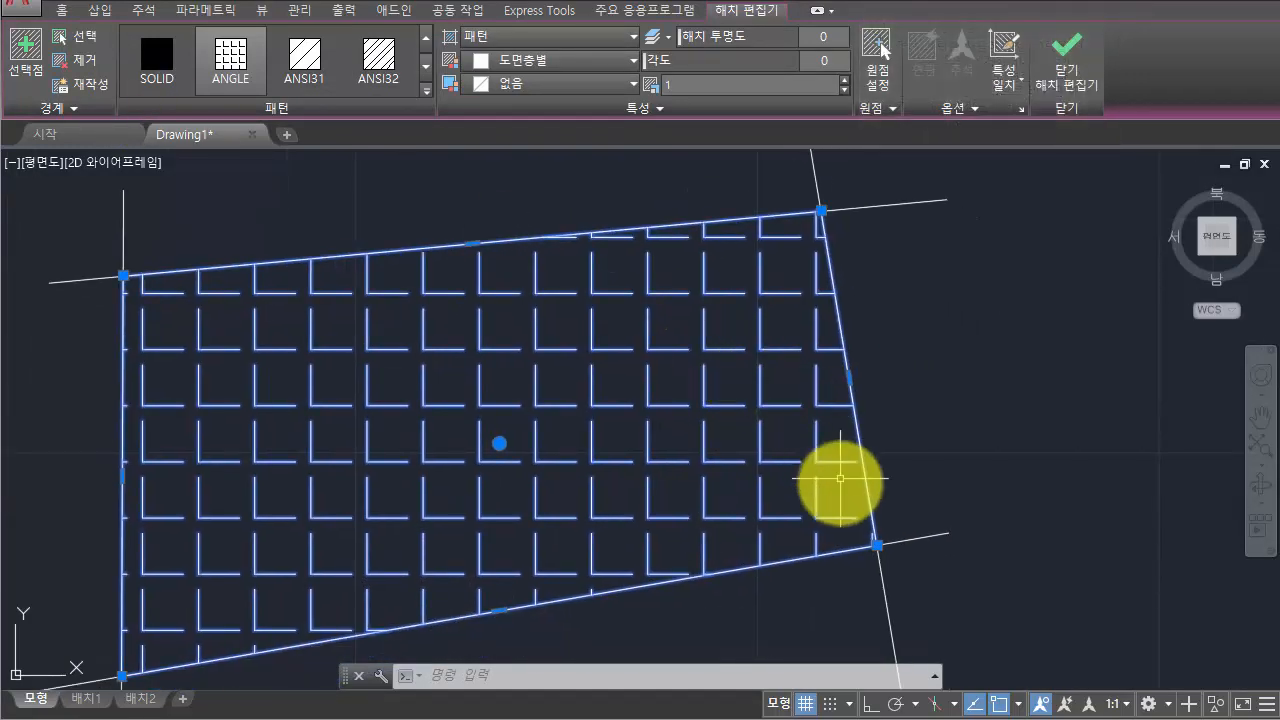
{"action": "left_click", "coordinate": [959, 560]}
{"action": "left_click", "coordinate": [917, 492]}
{"action": "key", "text": "Escape"}
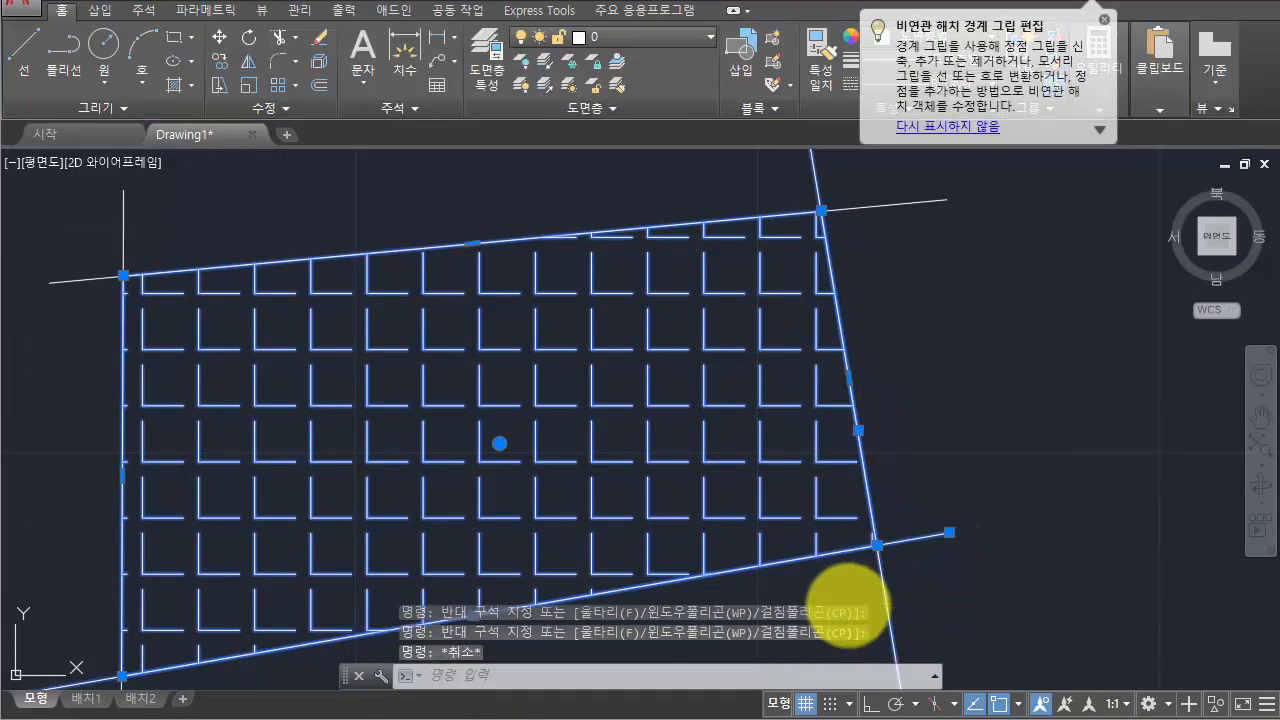
{"action": "key", "text": "Escape"}
Recreate the right hatch's boundary as a polyline and associate the hatch with the new boundary
{"action": "mouse_move", "coordinate": [771, 520]}
{"action": "middle_mouse_down"}
{"action": "mouse_move", "coordinate": [920, 443]}
{"action": "mouse_move", "coordinate": [935, 458]}
{"action": "middle_mouse_up"}
{"action": "left_click", "coordinate": [795, 287]}
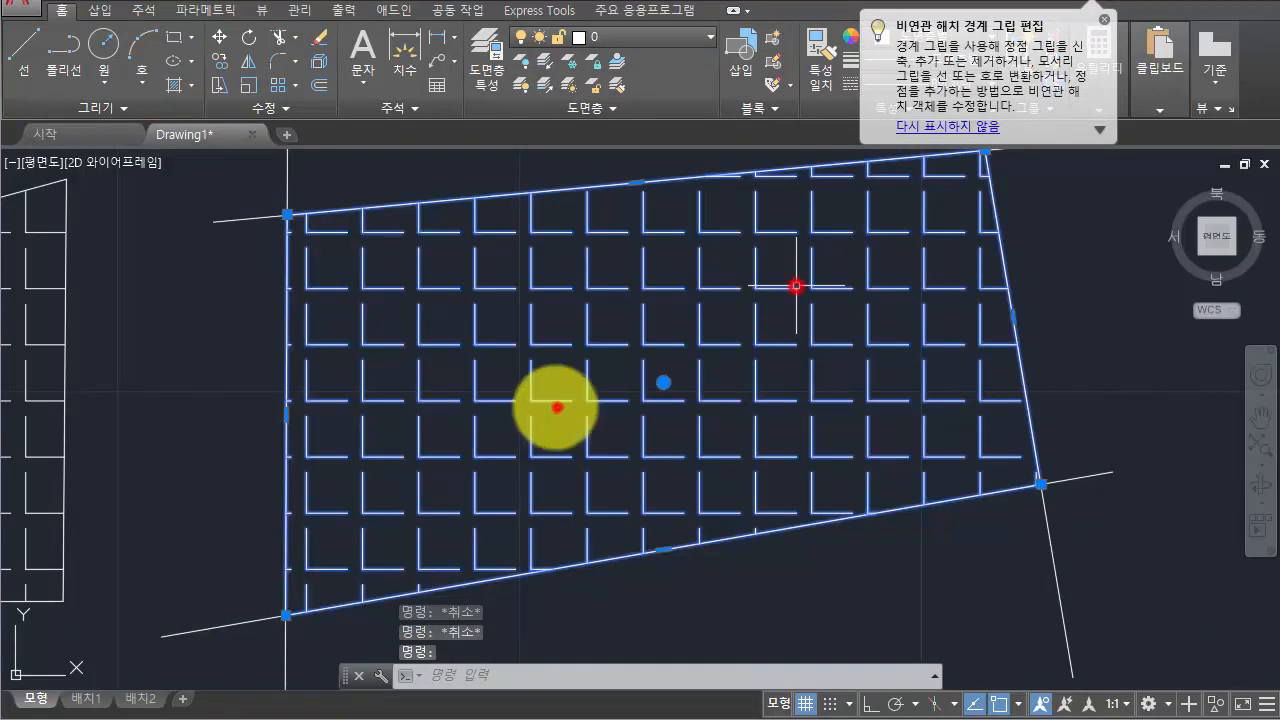
{"action": "left_click", "coordinate": [556, 407]}
{"action": "left_click", "coordinate": [535, 408]}
{"action": "left_click", "coordinate": [92, 84]}
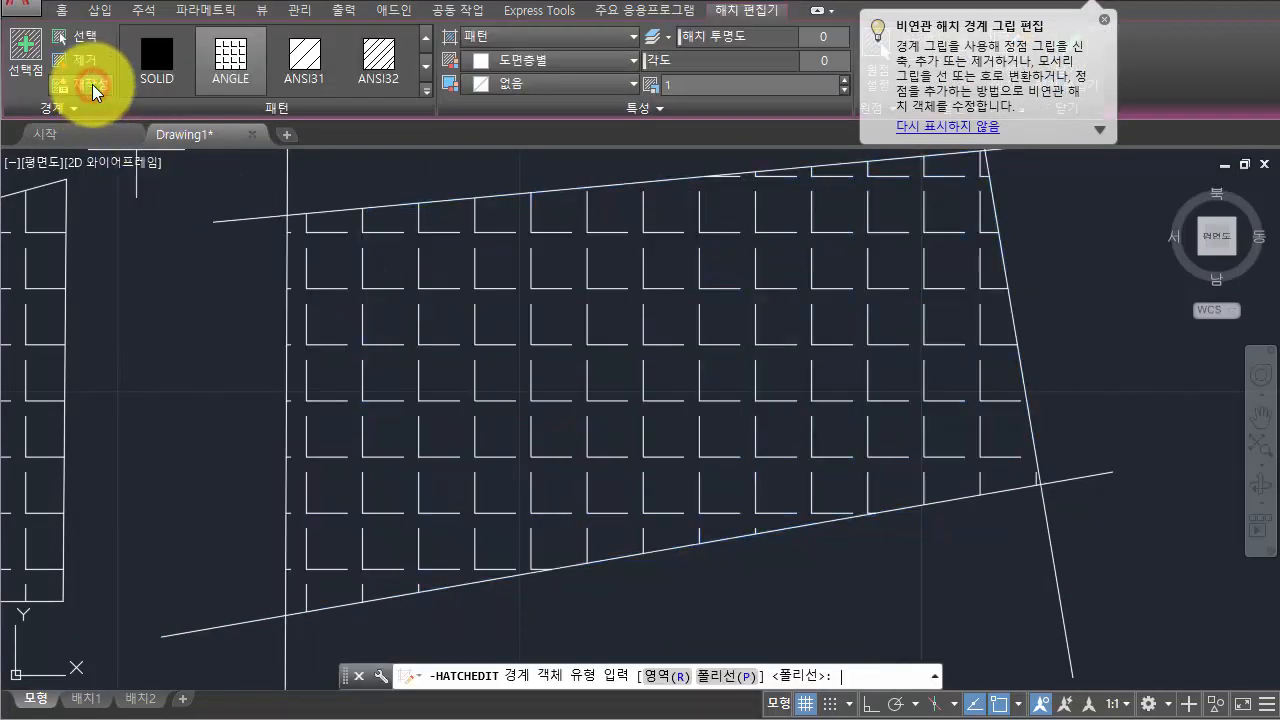
{"action": "type", "text": "p"}
{"action": "right_click", "coordinate": [500, 285]}
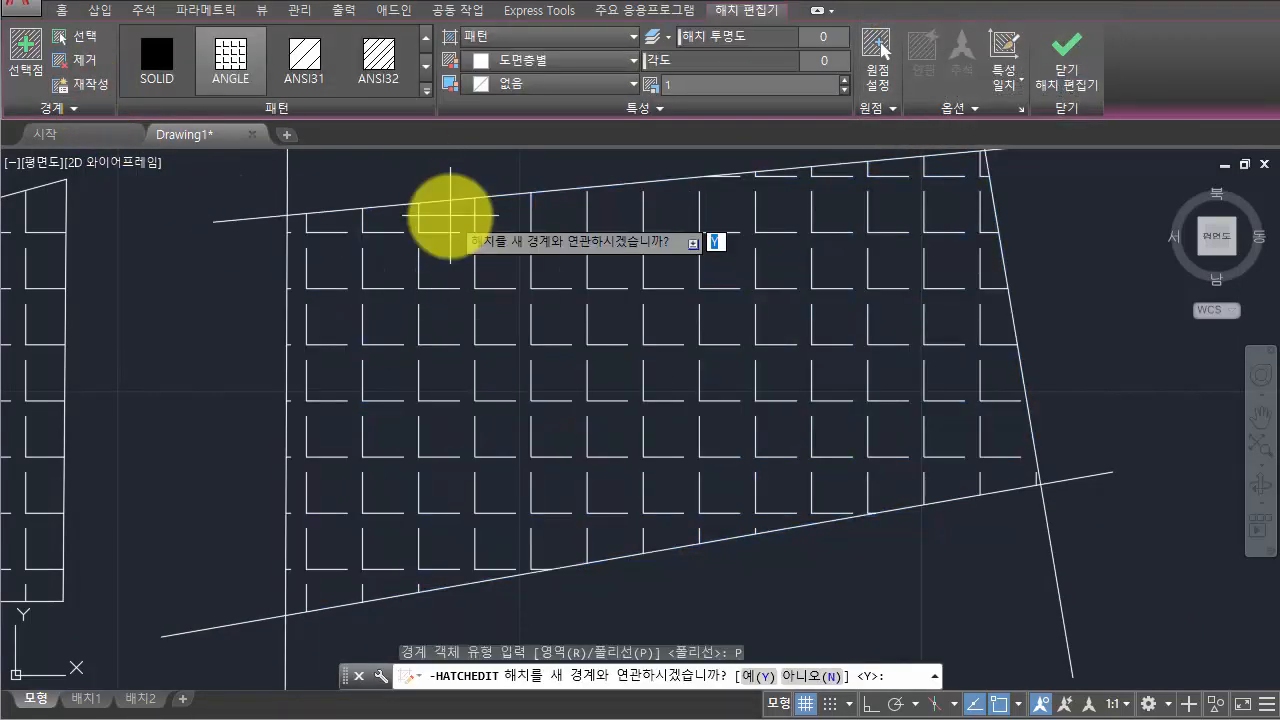
{"action": "right_click", "coordinate": [488, 250]}
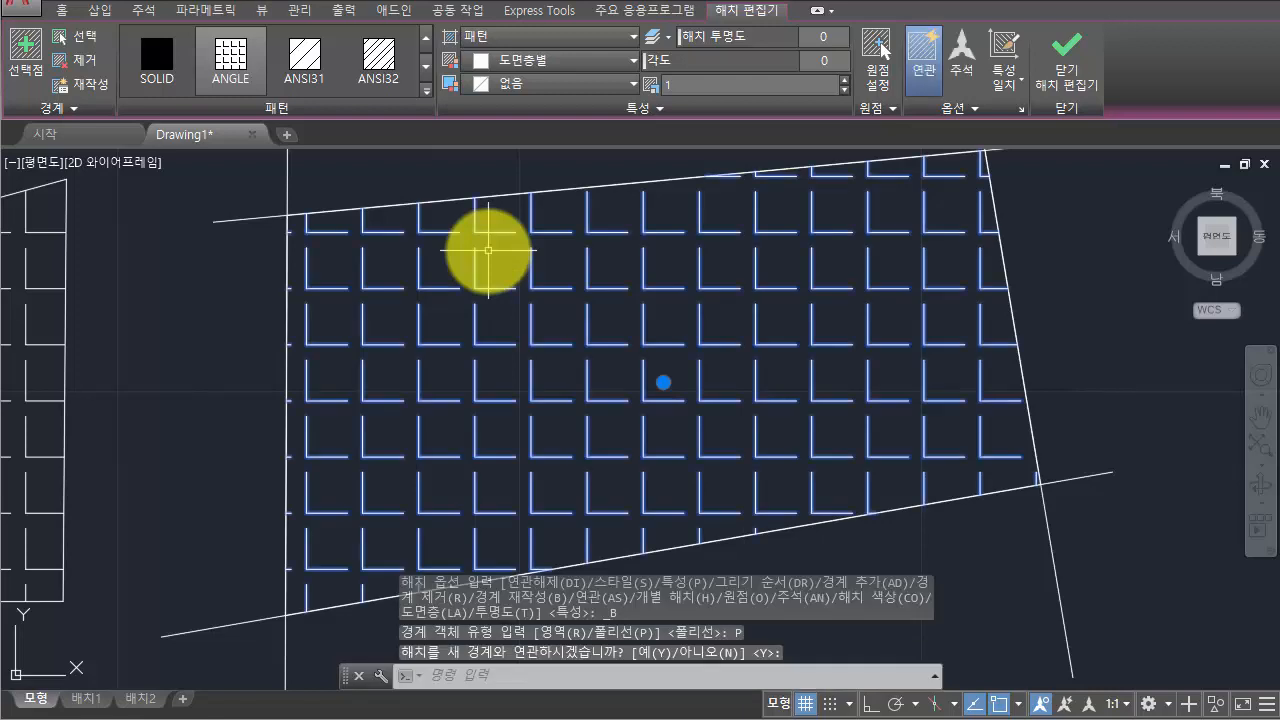
Select the lower line and the recreated boundary polyline alongside the hatch to examine how they overlap
{"action": "left_click", "coordinate": [1143, 518]}
{"action": "left_click", "coordinate": [1044, 462]}
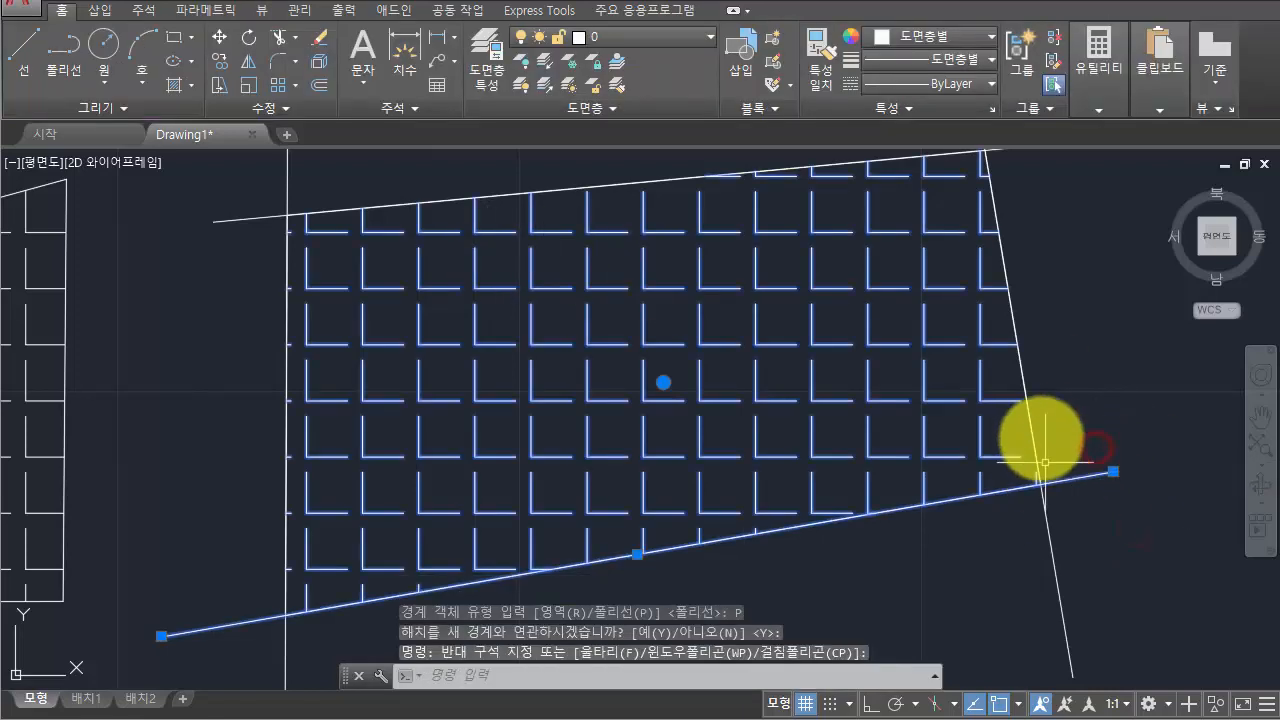
{"action": "left_click", "coordinate": [1034, 434]}
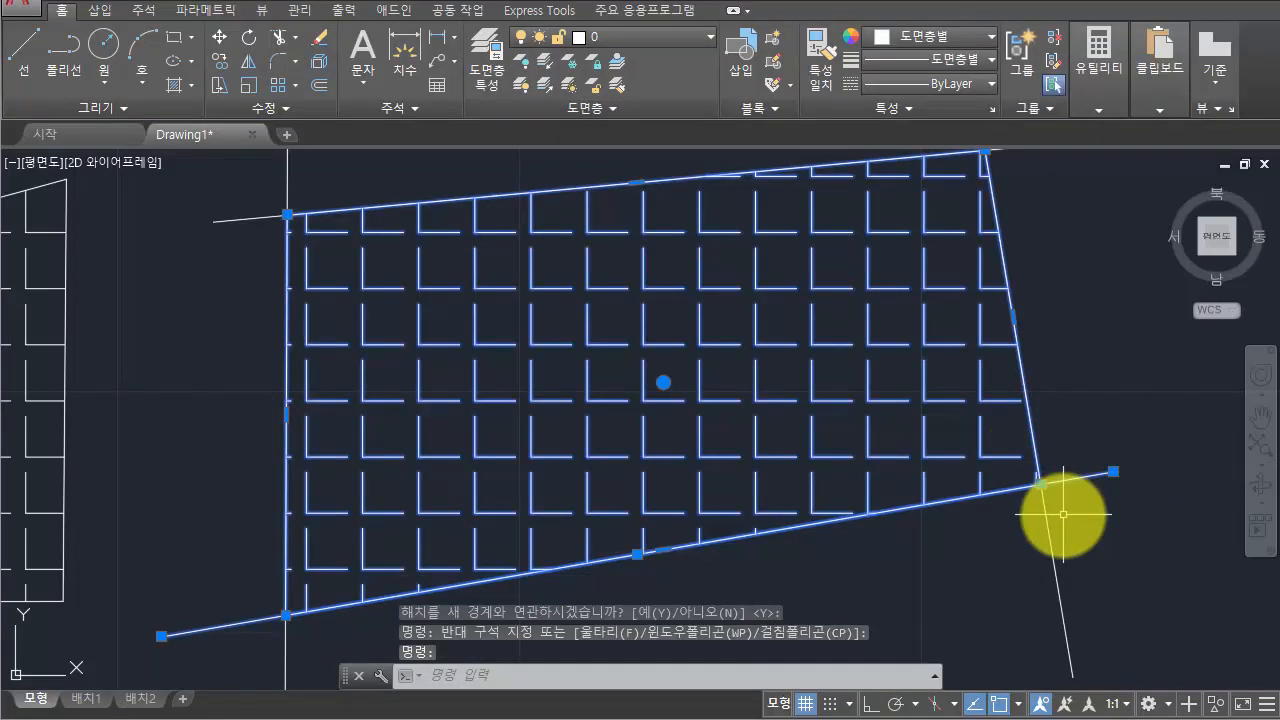
{"action": "scroll", "coordinate": [1063, 514], "scroll_direction": "down", "scroll_amount": 3}
{"action": "middle_click_drag", "start_coordinate": [1080, 460], "coordinate": [941, 500]}
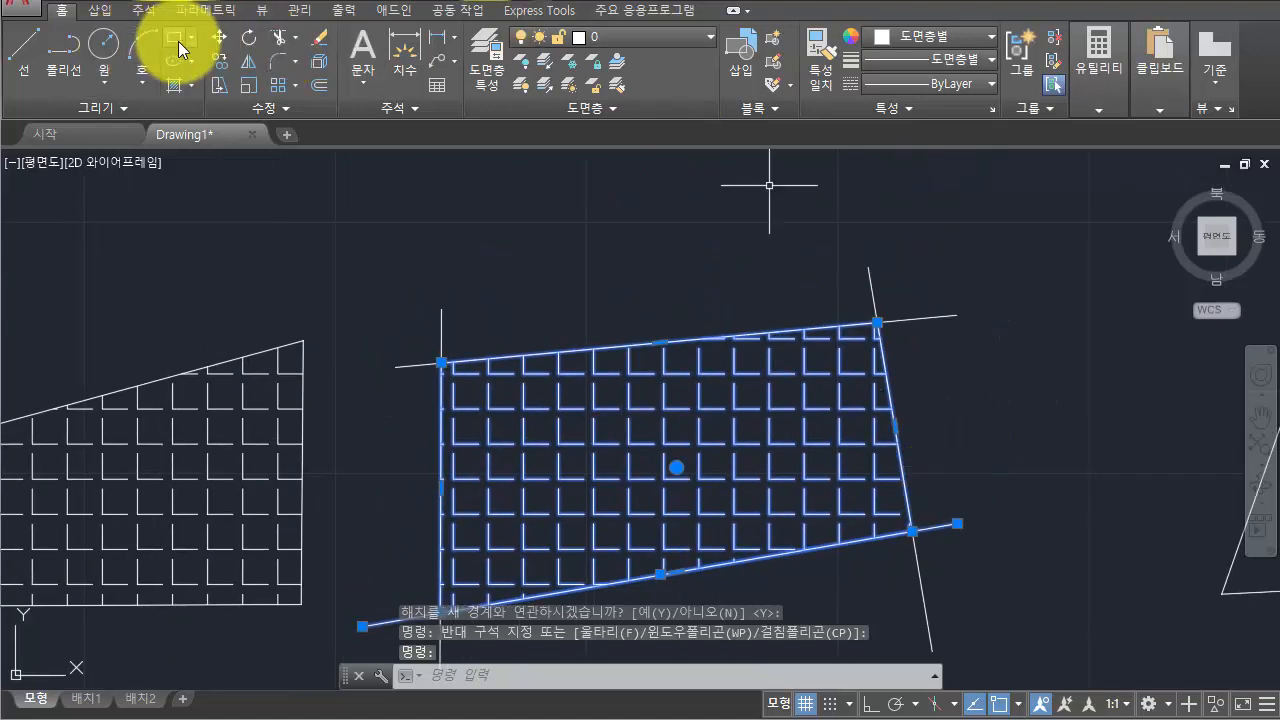
{"action": "left_click", "coordinate": [231, 93]}
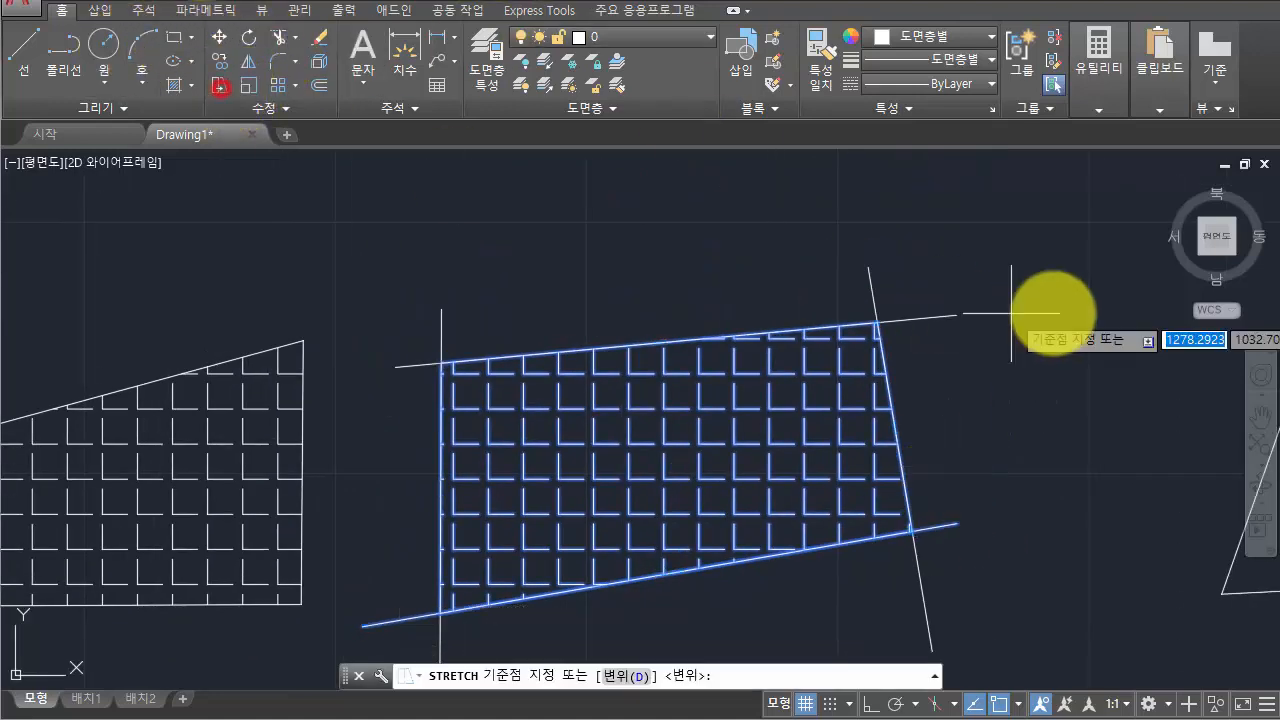
{"action": "left_click", "coordinate": [1058, 222]}
{"action": "key", "text": "Escape"}
{"action": "key", "text": "Escape"}
{"action": "key", "text": "Escape"}
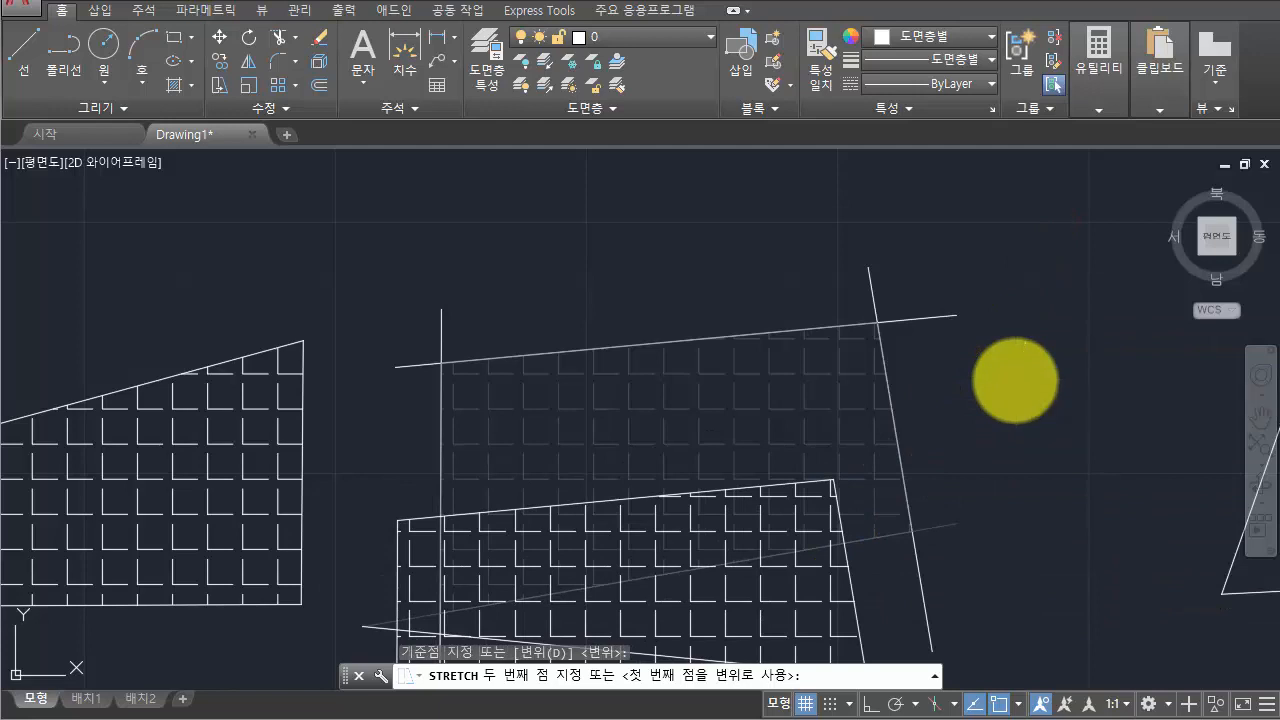
Try stretching the right side of the hatched shape, with its boundary polyline and crossing lines, outward and upward, and undo the stretch
{"action": "key", "text": "space"}
{"action": "left_click", "coordinate": [1052, 194]}
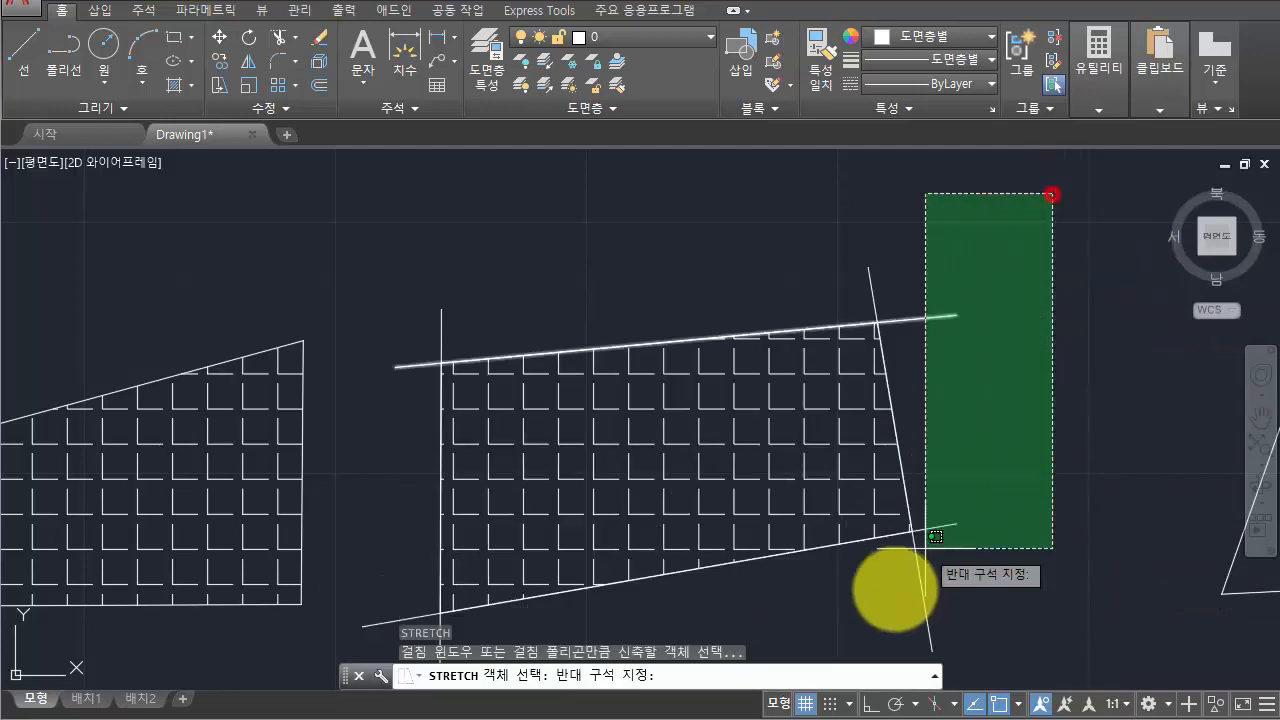
{"action": "middle_click_drag", "start_coordinate": [885, 612], "coordinate": [919, 550]}
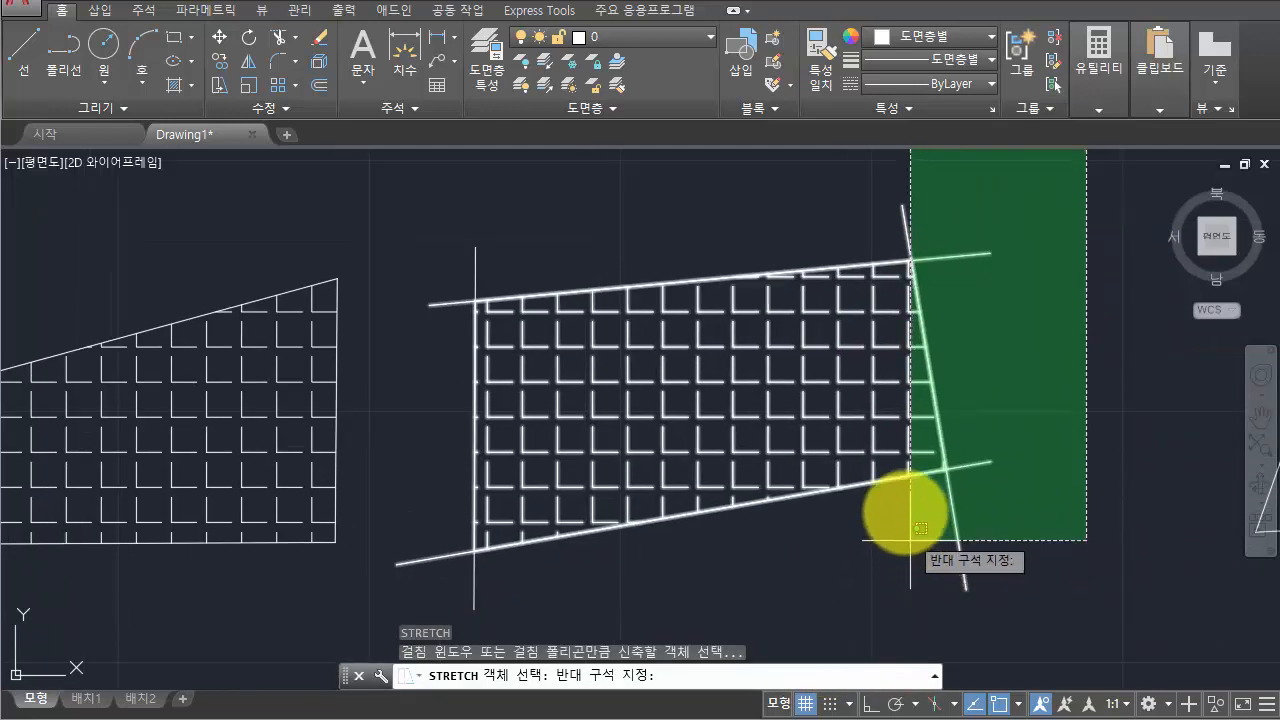
{"action": "left_click", "coordinate": [869, 615]}
{"action": "key", "text": "space"}
{"action": "left_click", "coordinate": [966, 588]}
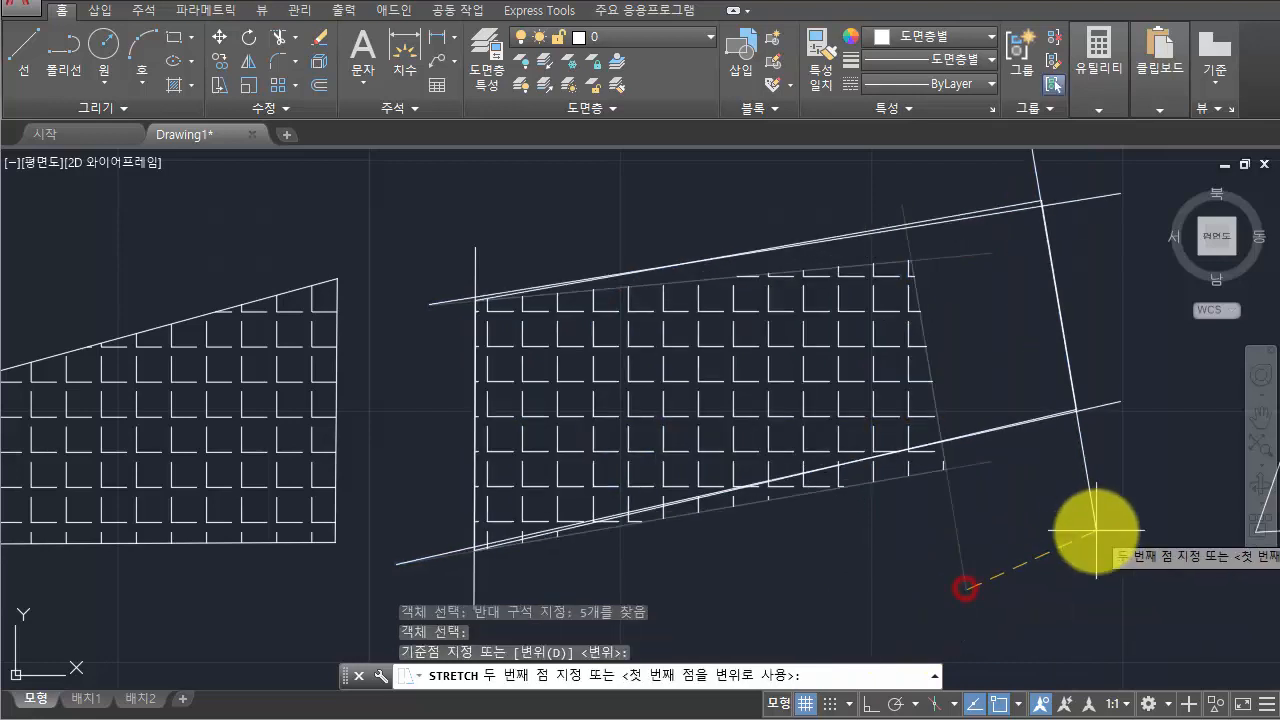
{"action": "left_click", "coordinate": [1095, 530]}
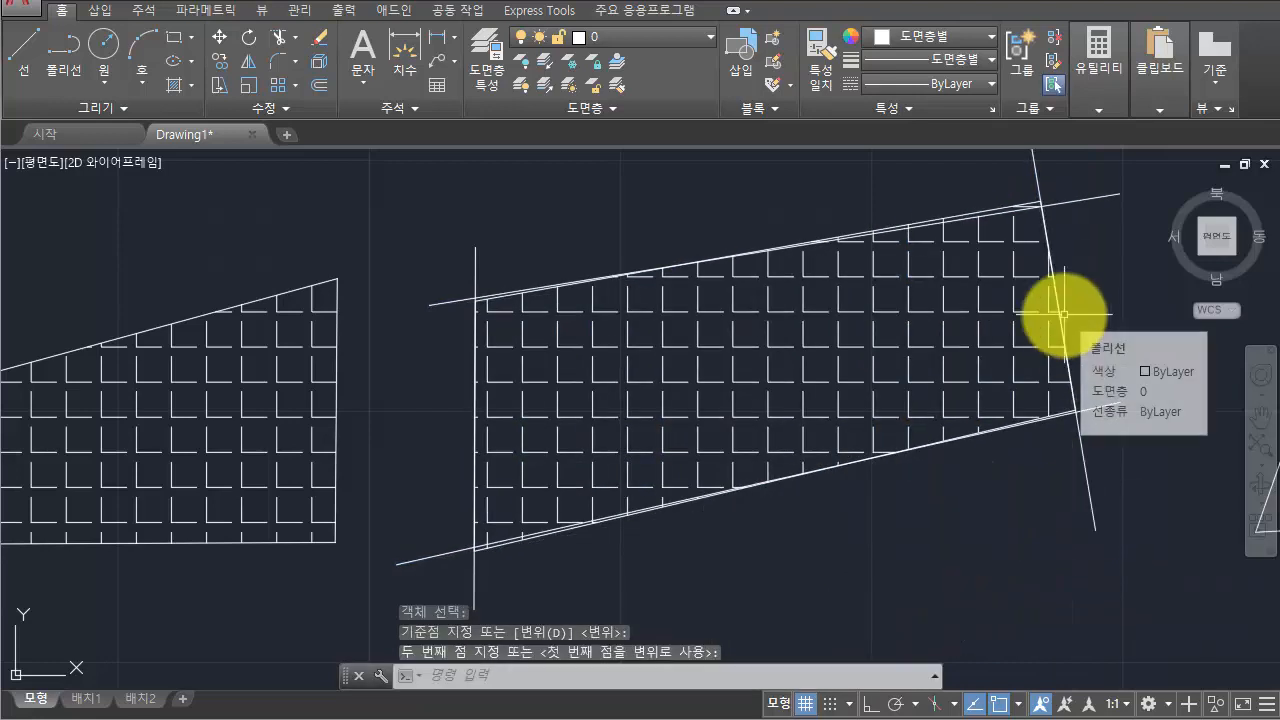
{"action": "key", "text": "ctrl+z"}
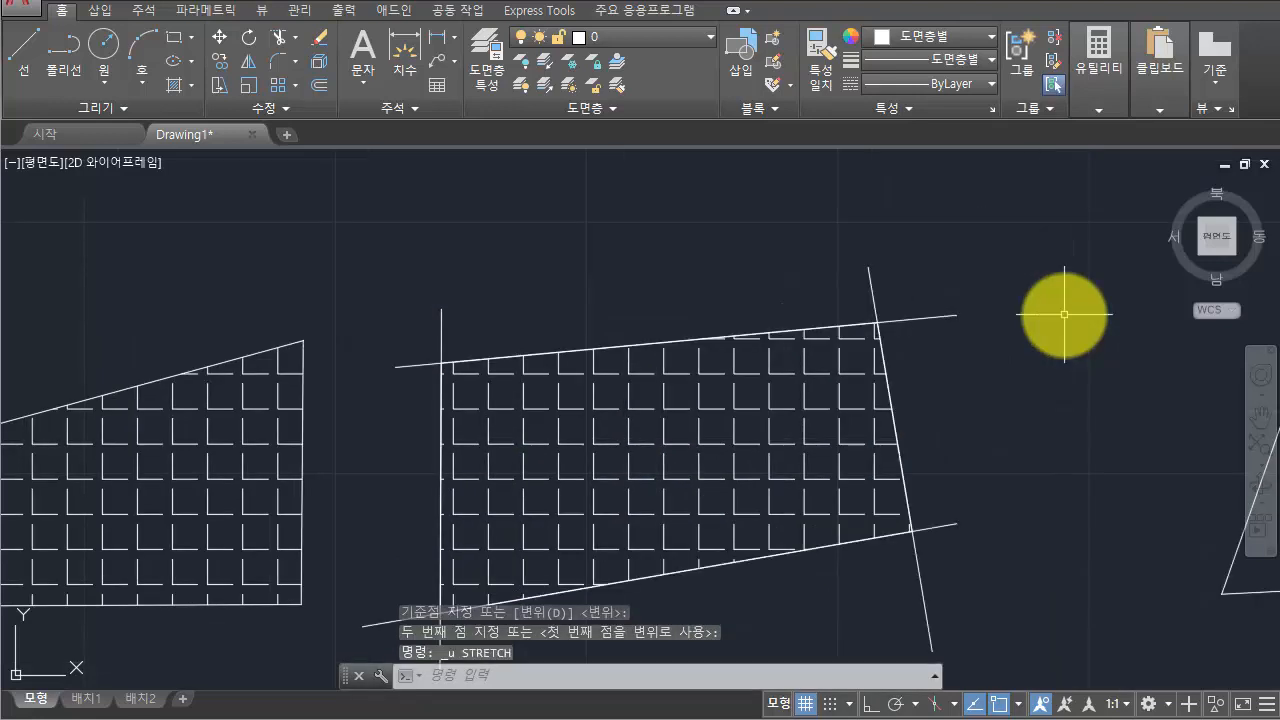
Recreate the undistorted right hatch's boundary as a polyline again, reassociate the hatch with it, and deselect the hatch
{"action": "left_click", "coordinate": [811, 364]}
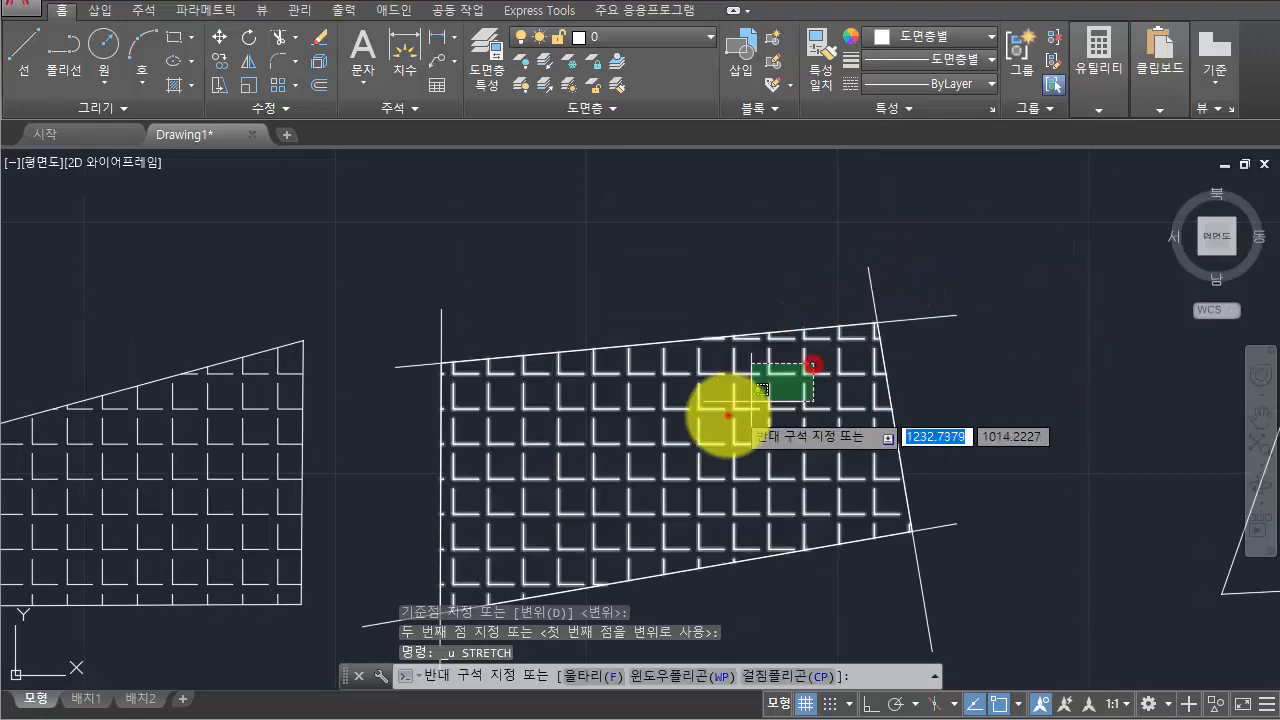
{"action": "left_click", "coordinate": [727, 413]}
{"action": "left_click", "coordinate": [1019, 107]}
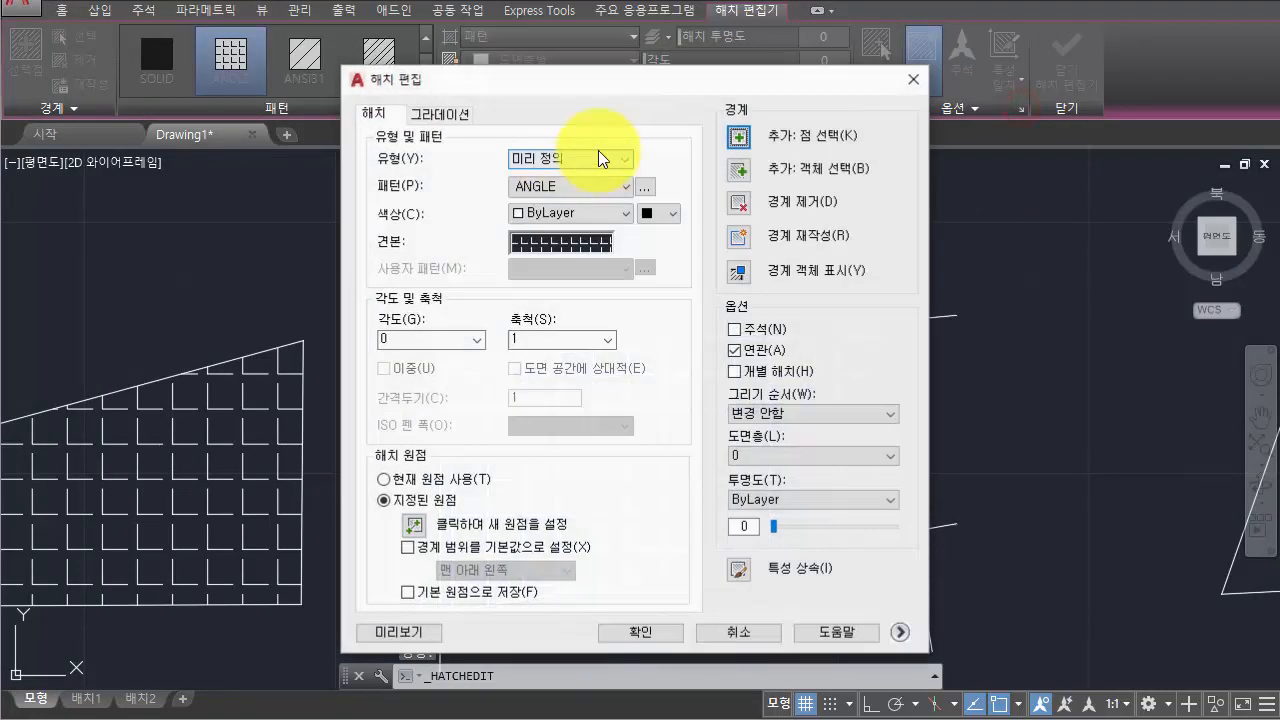
{"action": "left_click", "coordinate": [742, 235]}
{"action": "left_click", "coordinate": [781, 306]}
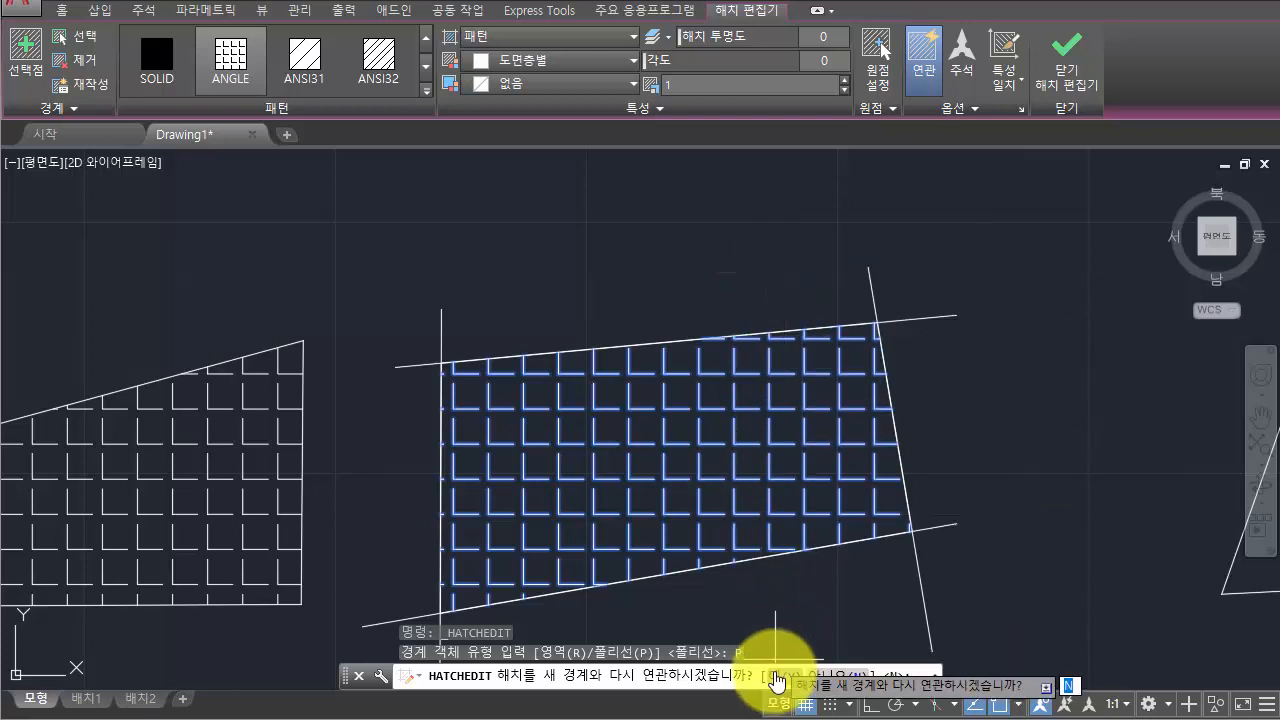
{"action": "left_click", "coordinate": [777, 683]}
{"action": "left_click", "coordinate": [624, 630]}
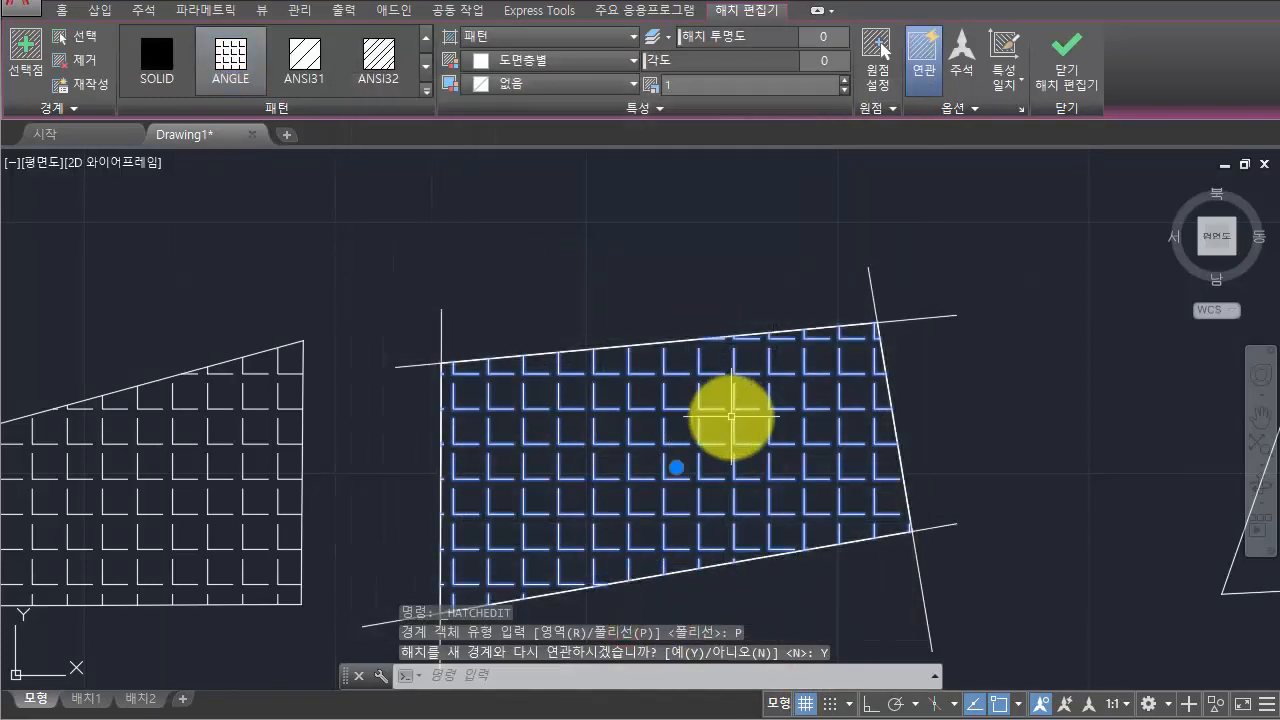
{"action": "key", "text": "Escape"}
{"action": "key", "text": "Escape"}
{"action": "key", "text": "Escape"}
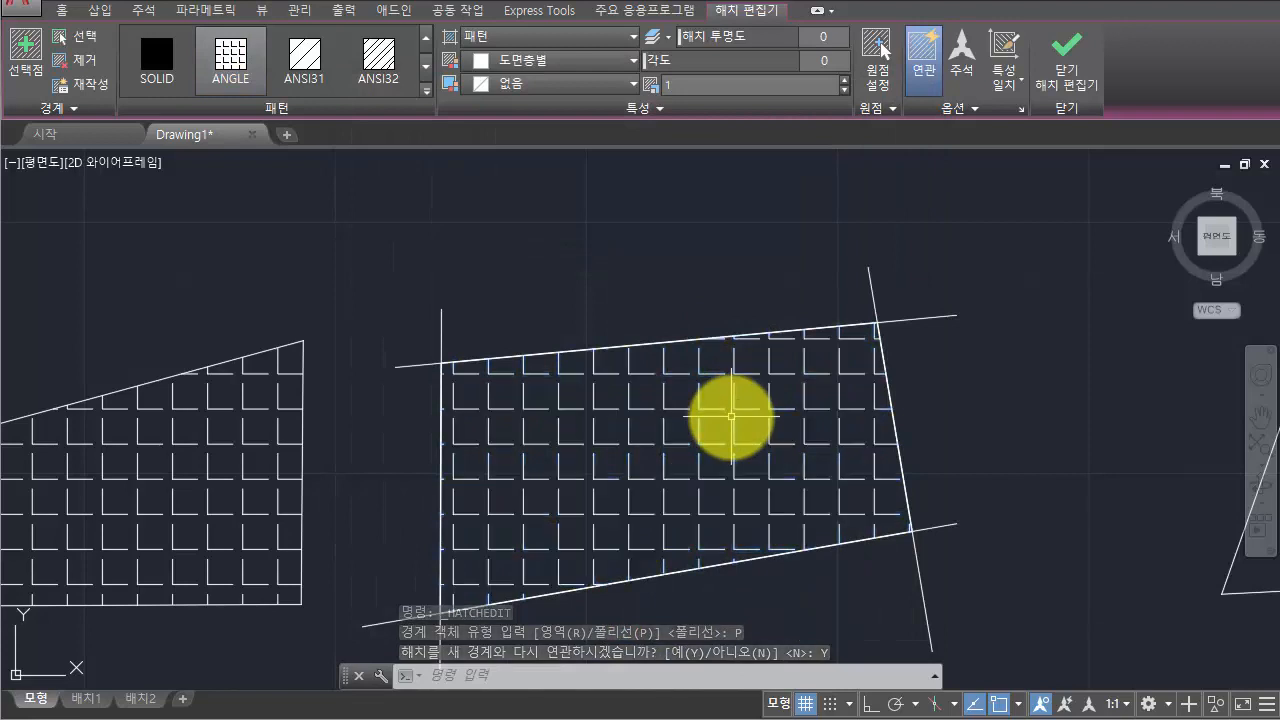